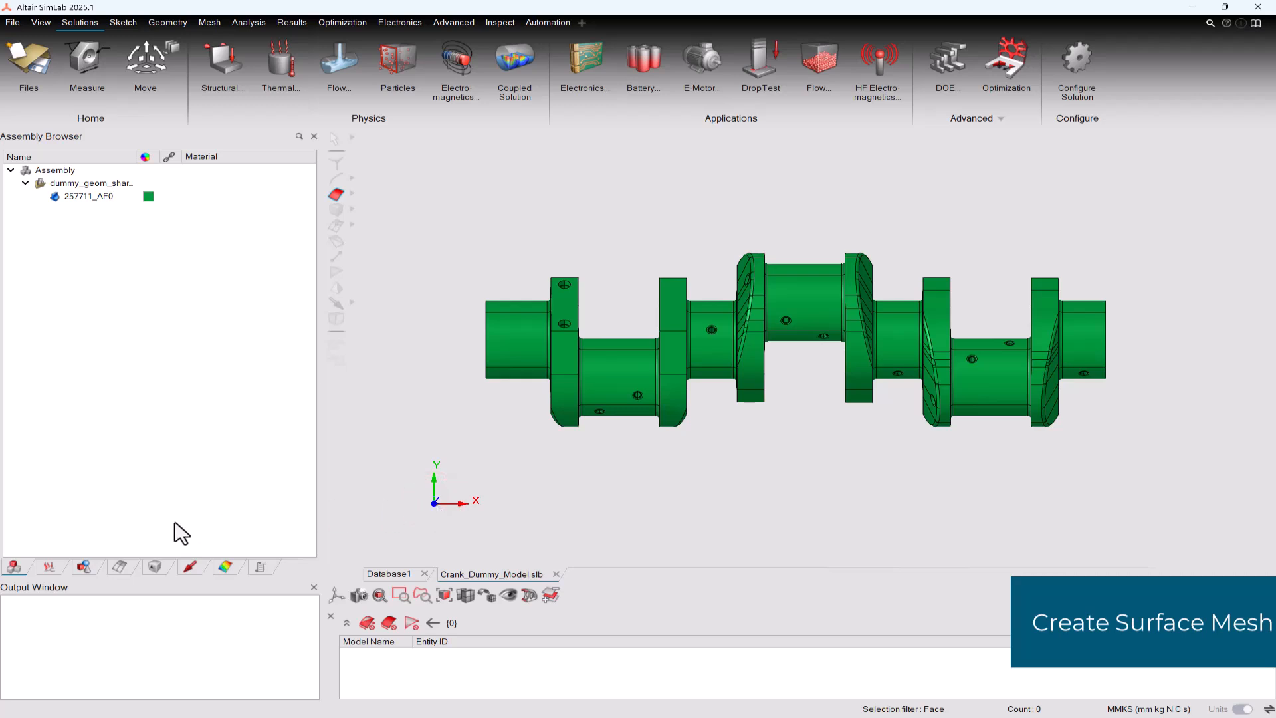
Review the element type and mesh size settings of the Body_MeshControl_1 mesh control, leaving them unmodified
click(120, 569)
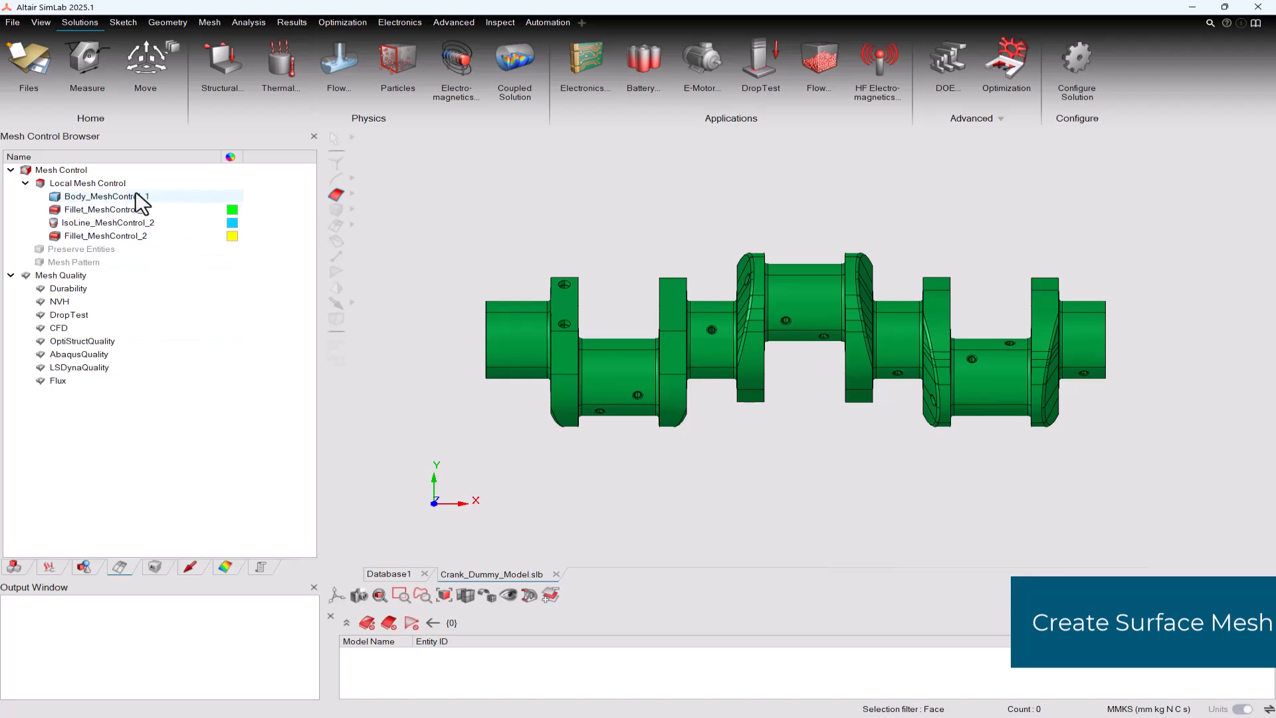
double_click(137, 195)
click(419, 244)
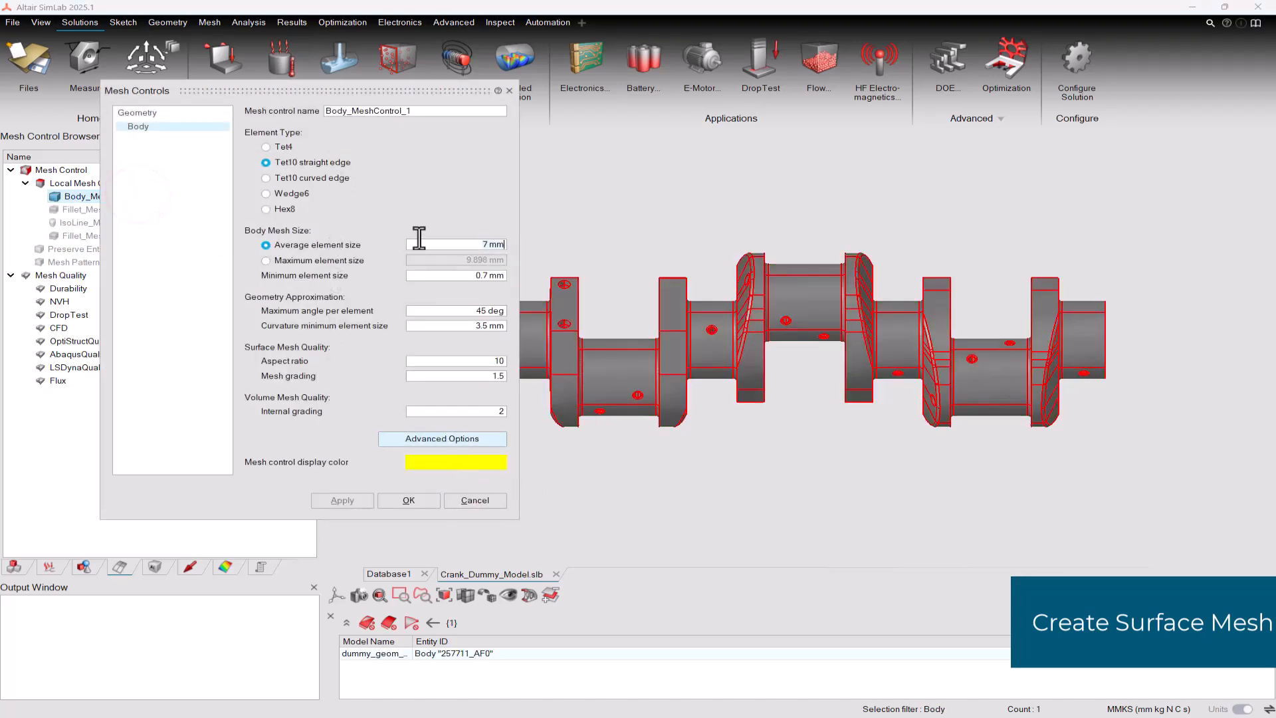
middle_drag(772, 441, 834, 416)
drag(438, 92, 521, 94)
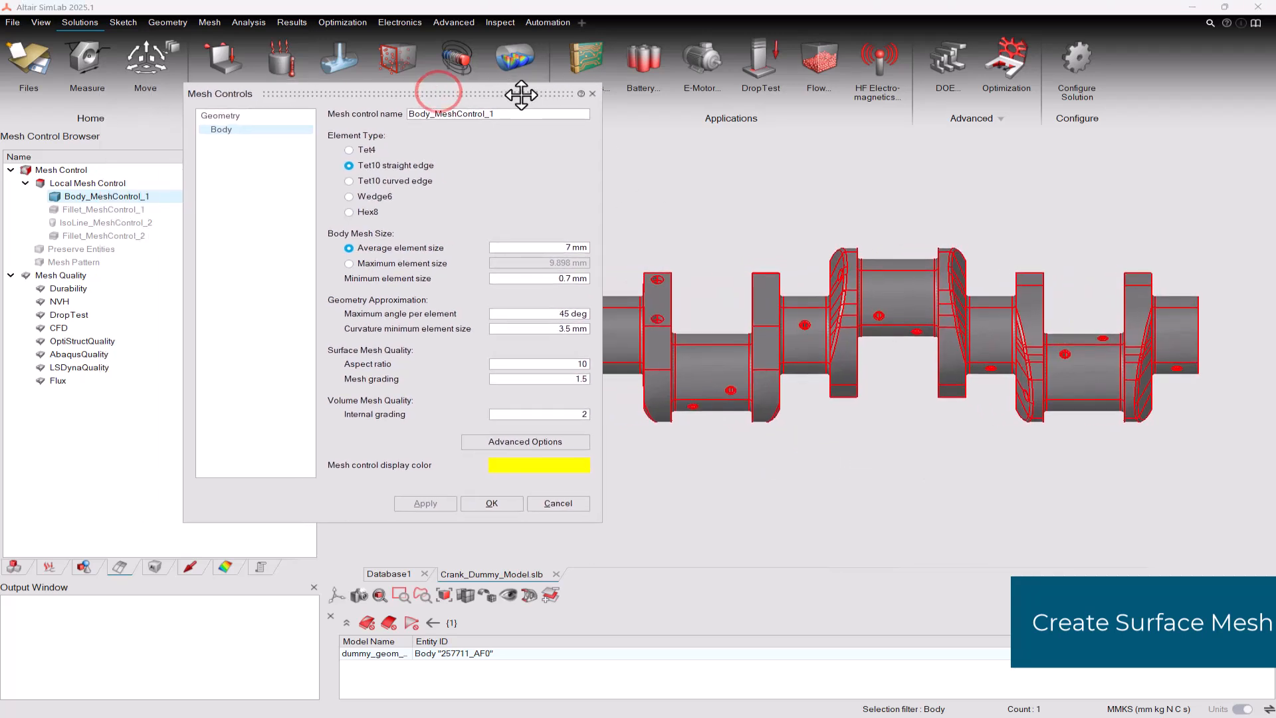
click(568, 503)
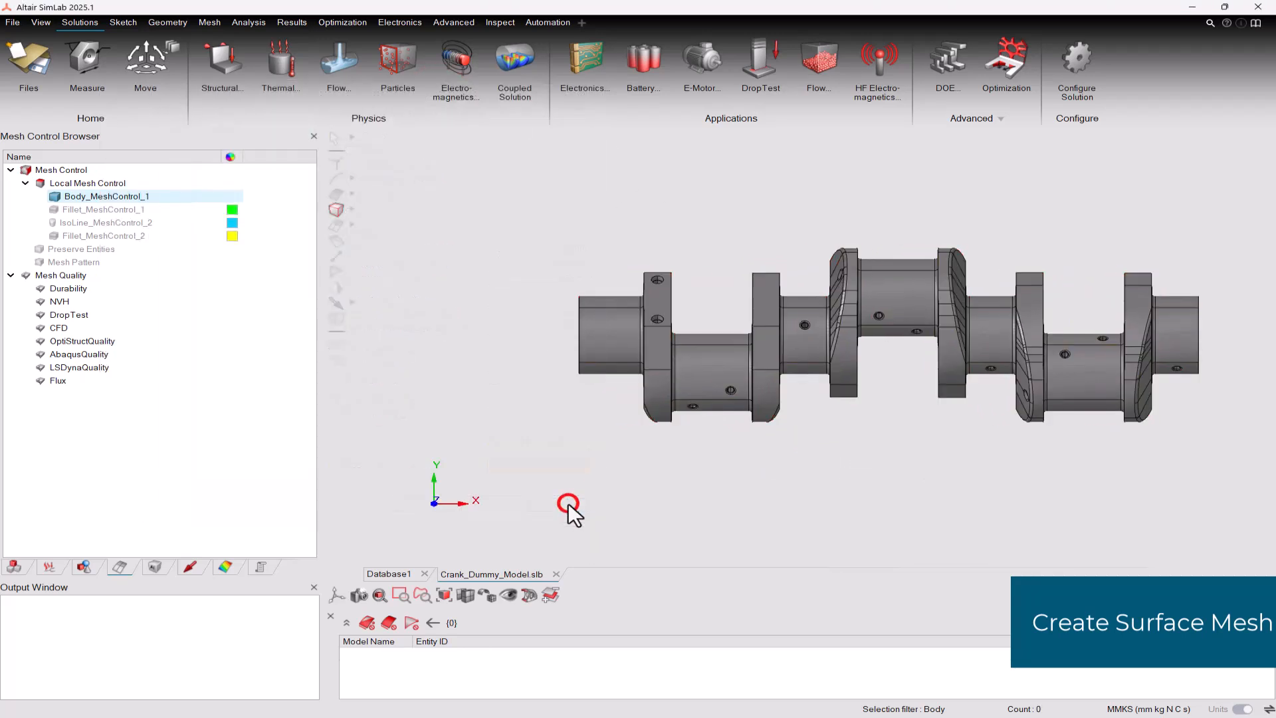
Review the element size and curvature settings of the Fillet_MeshControl_1 mesh control without changing them
click(105, 209)
double_click(105, 209)
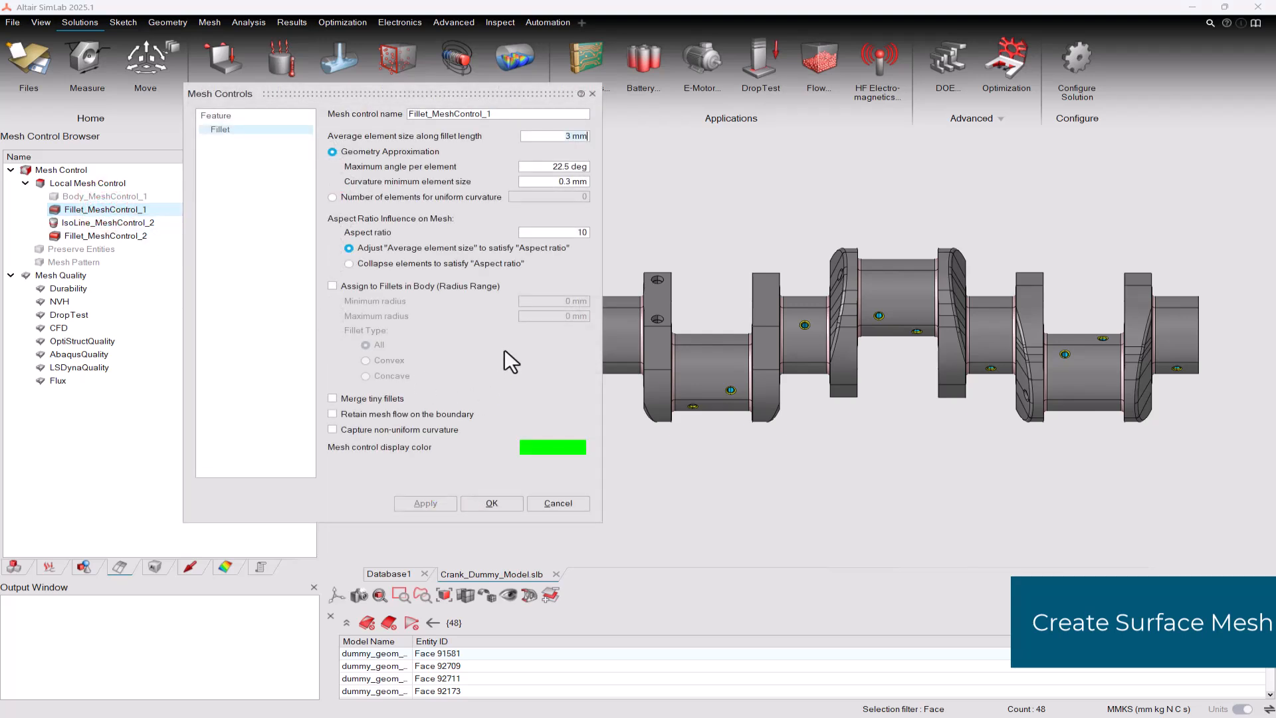
click(558, 503)
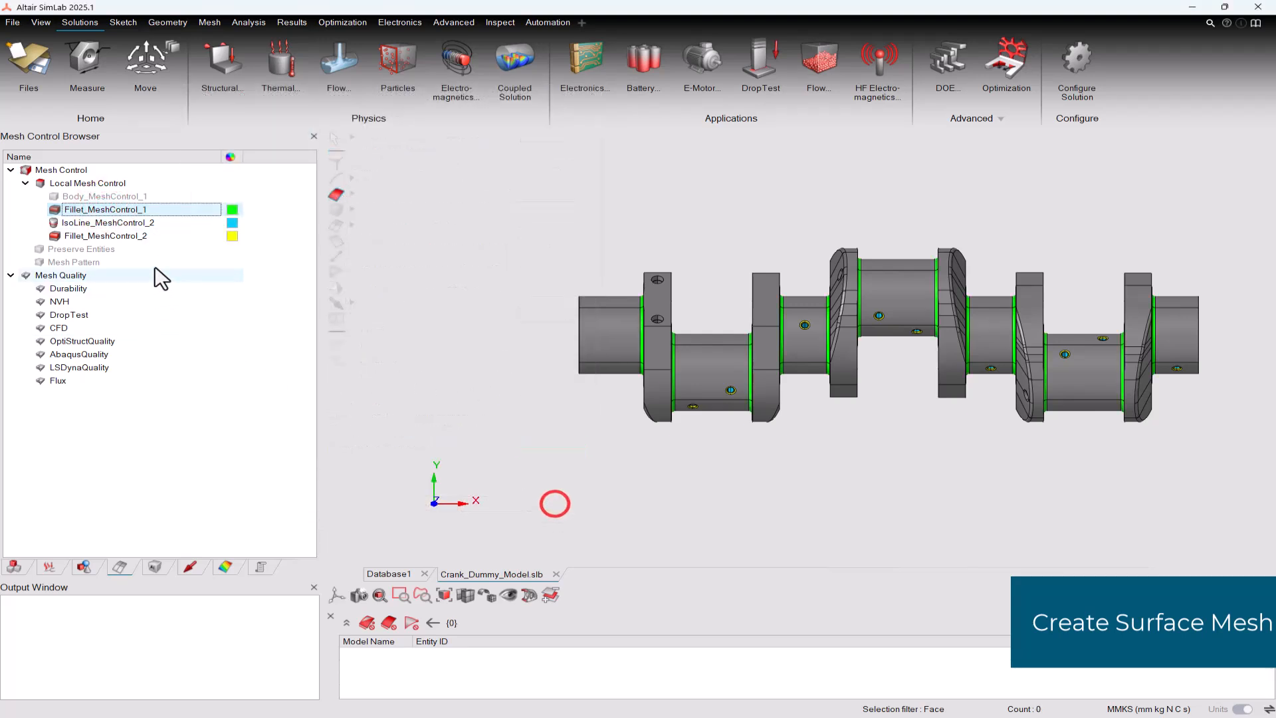
Review the settings of the IsoLine_MeshControl_2 and Fillet_MeshControl_2 mesh controls without changing them
double_click(124, 222)
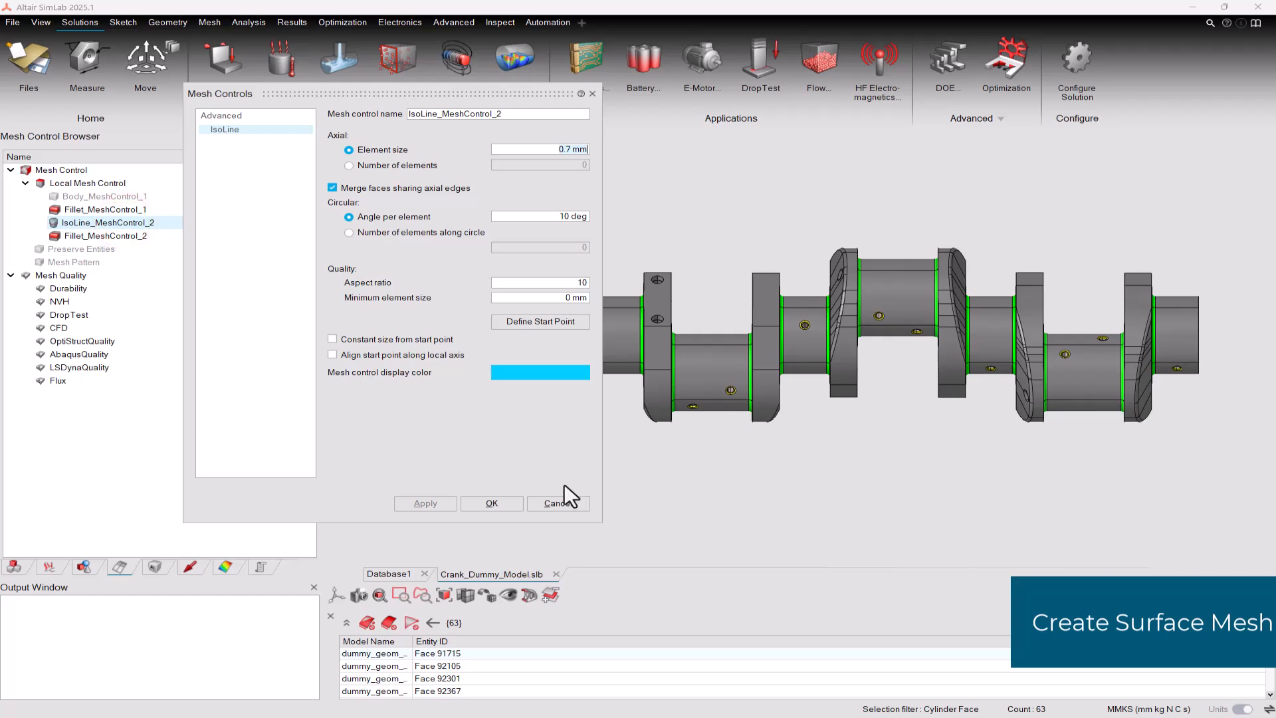
click(566, 504)
click(114, 237)
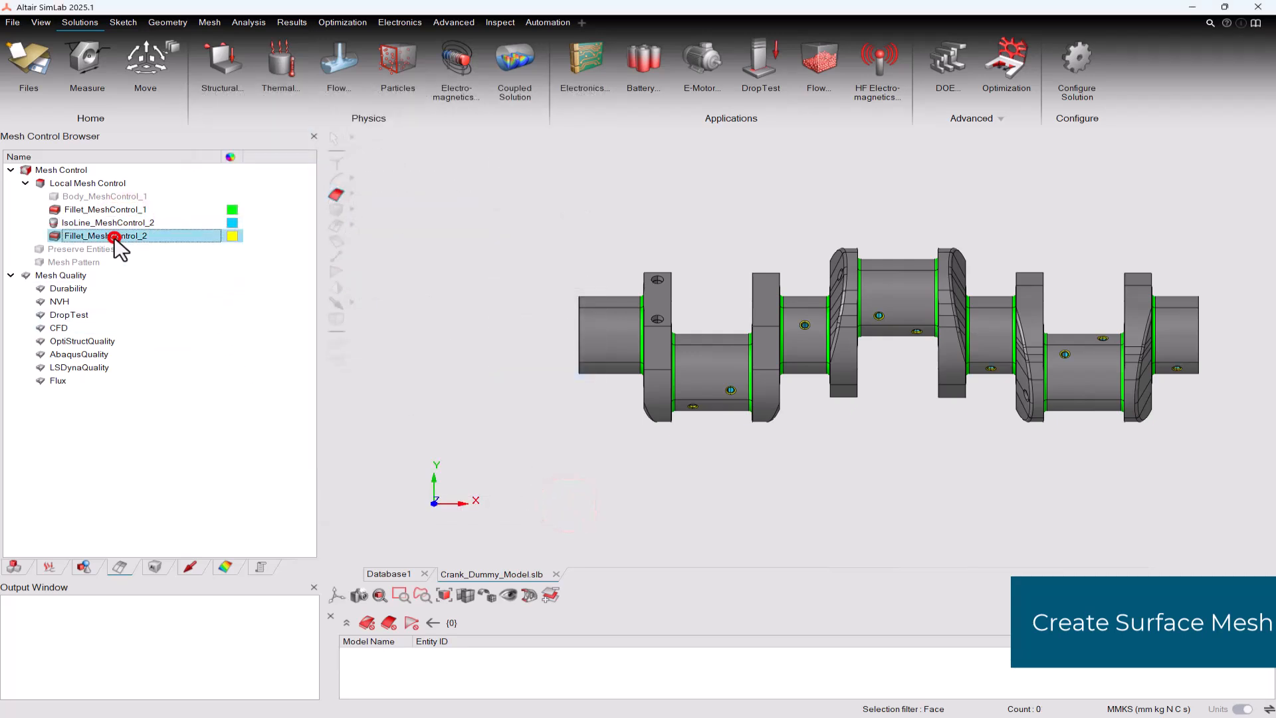
double_click(114, 236)
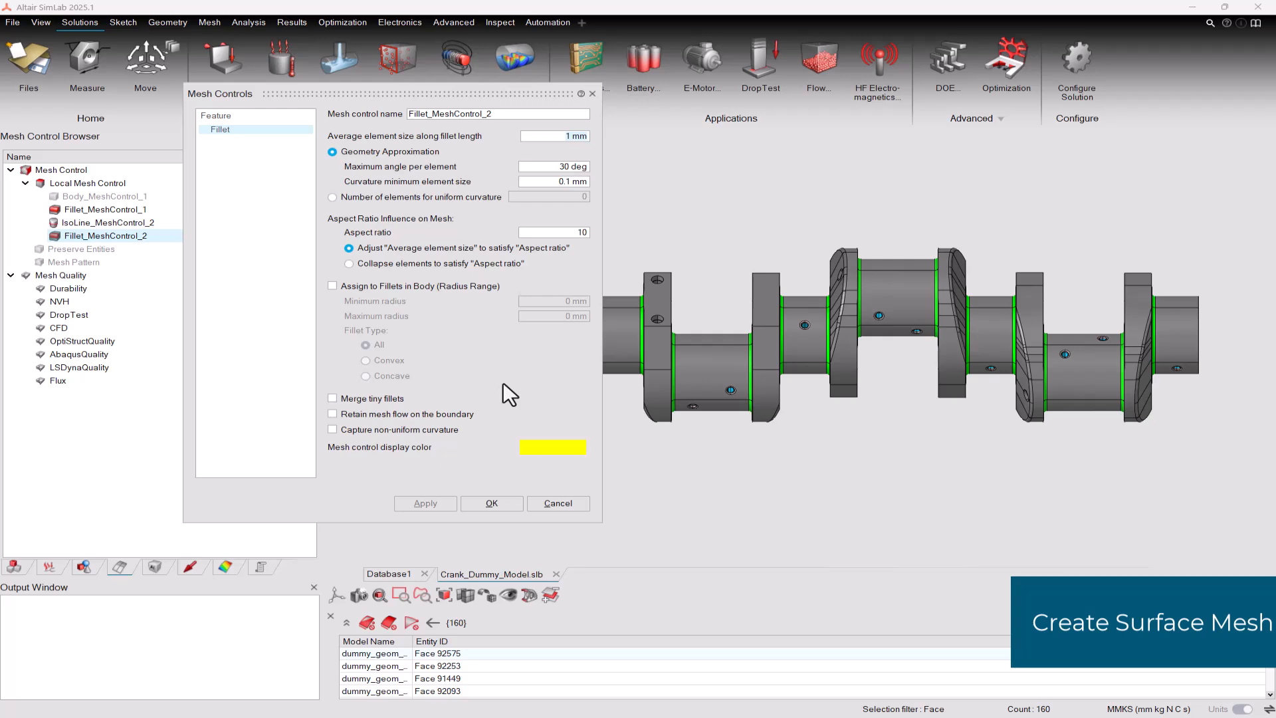
click(562, 504)
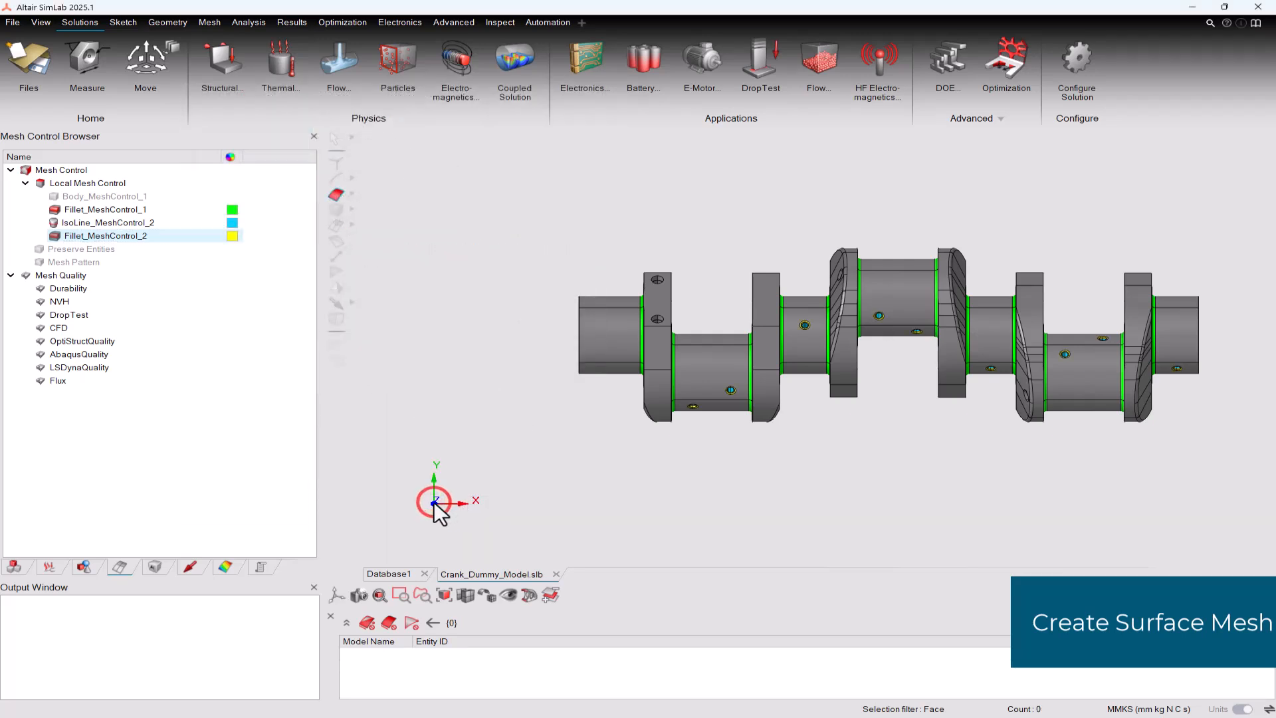
Restore the crankshaft's normal display without mesh control colours and return to the Assembly Browser
right_click(465, 290)
click(513, 322)
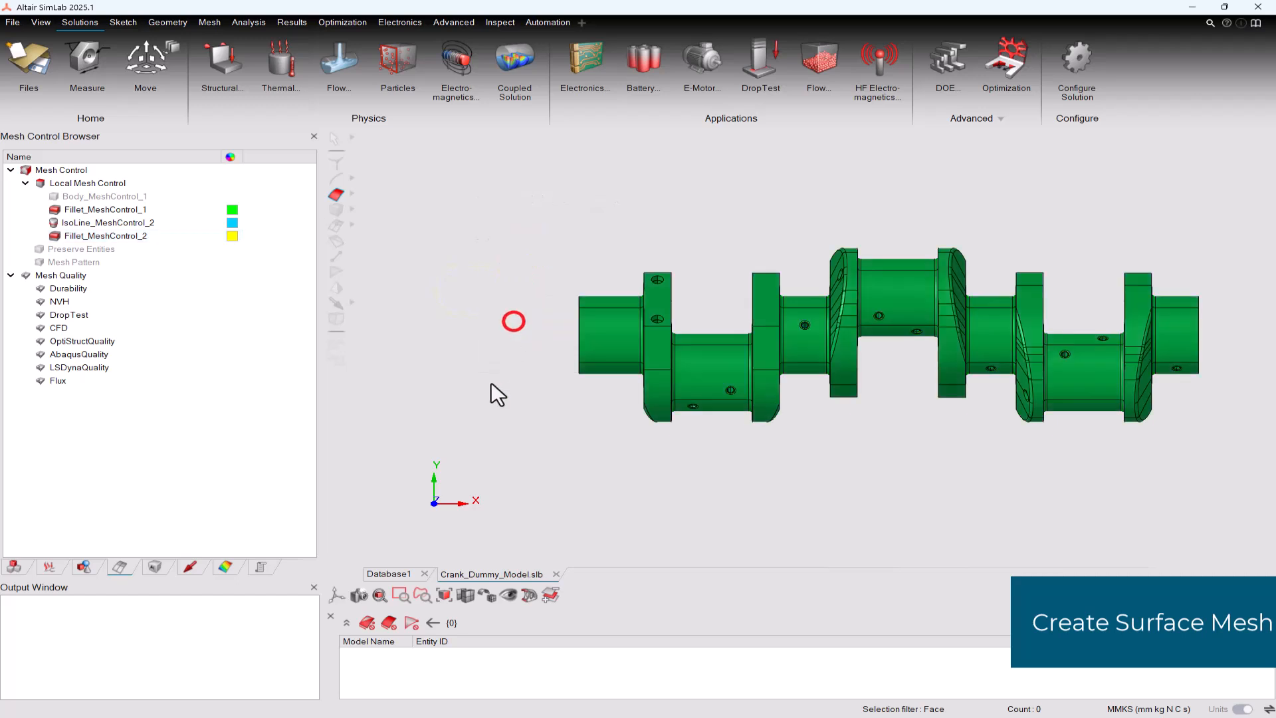
click(58, 565)
click(16, 566)
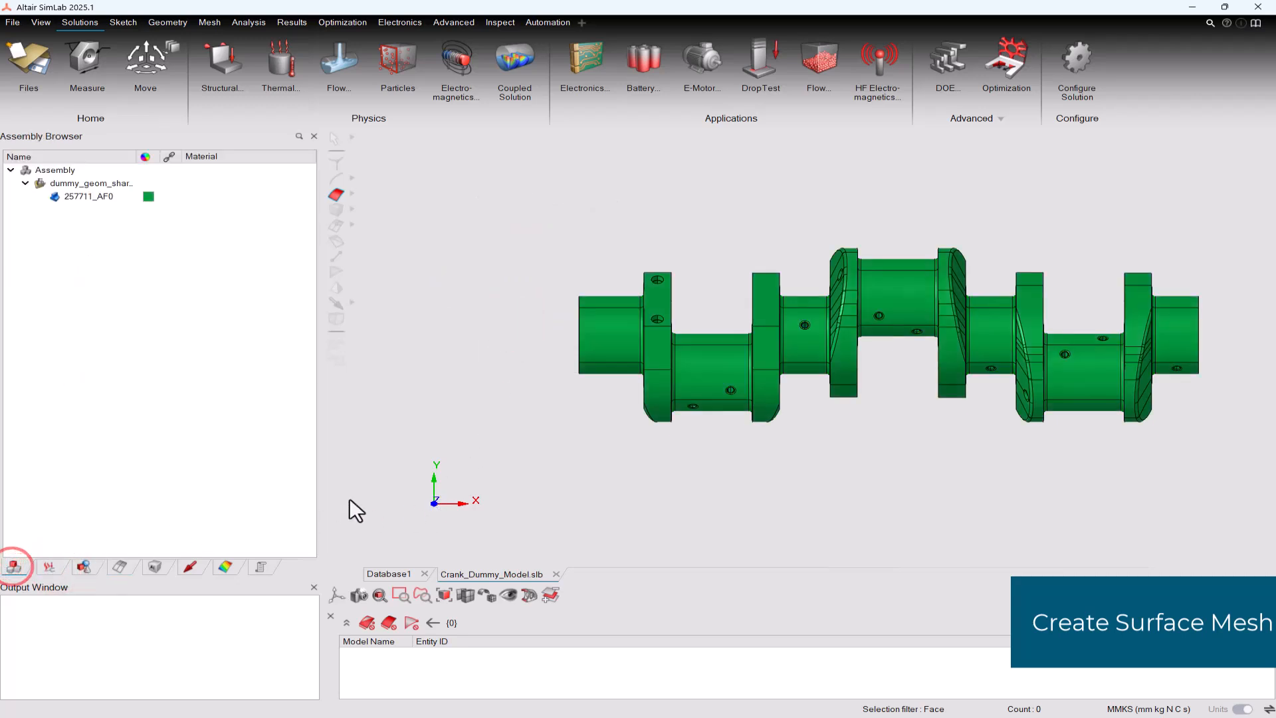
Create a Tri3 surface mesh on the crankshaft body with an average element size of 4 mm
click(433, 502)
click(208, 22)
click(376, 66)
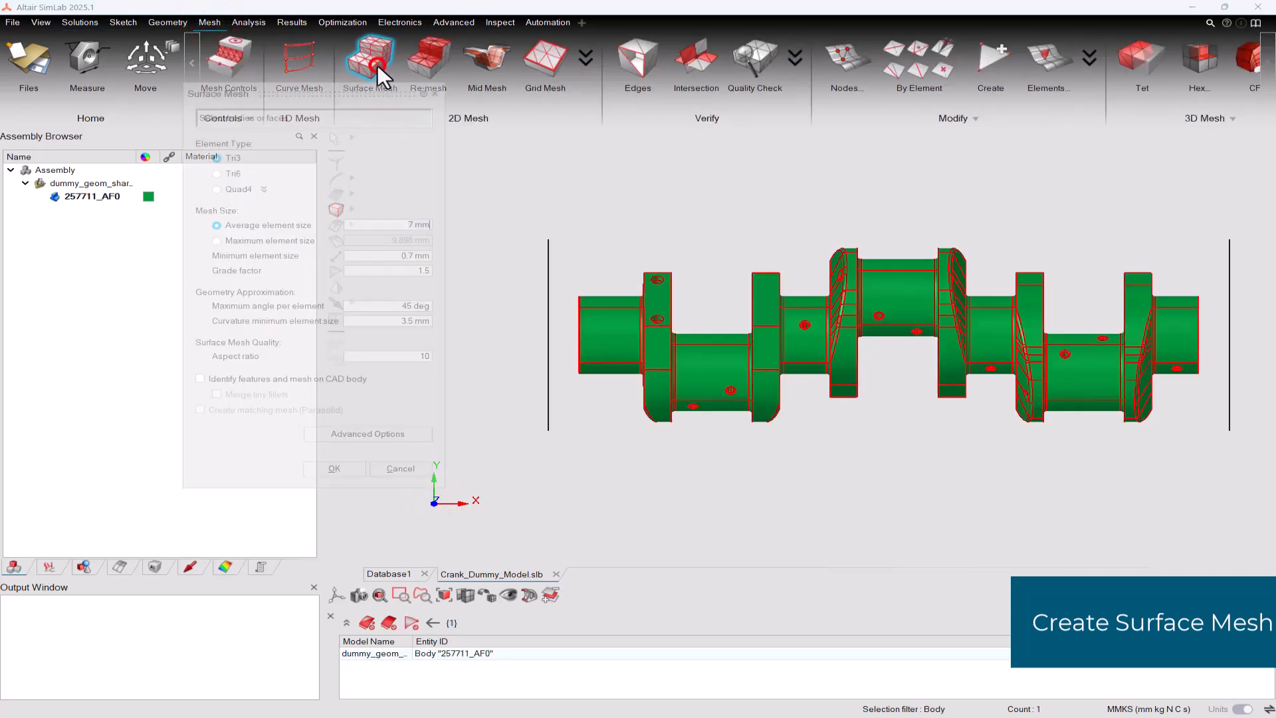
drag(361, 93, 438, 102)
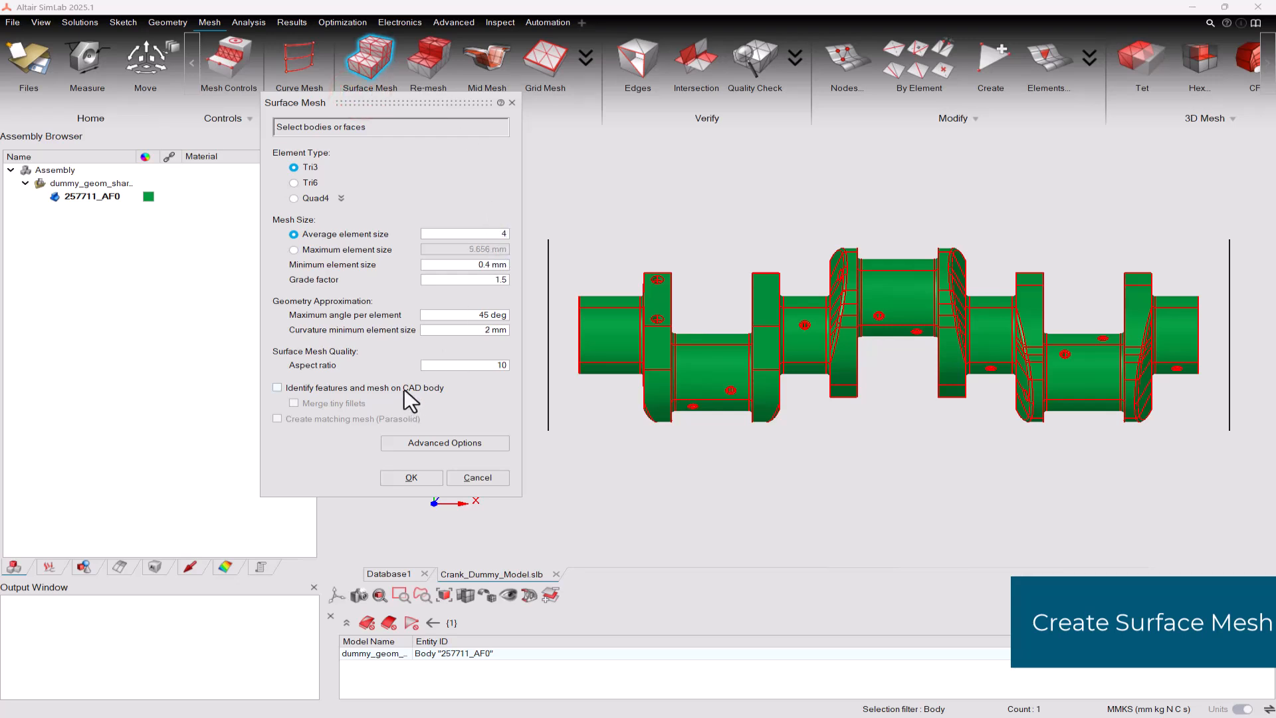
click(424, 479)
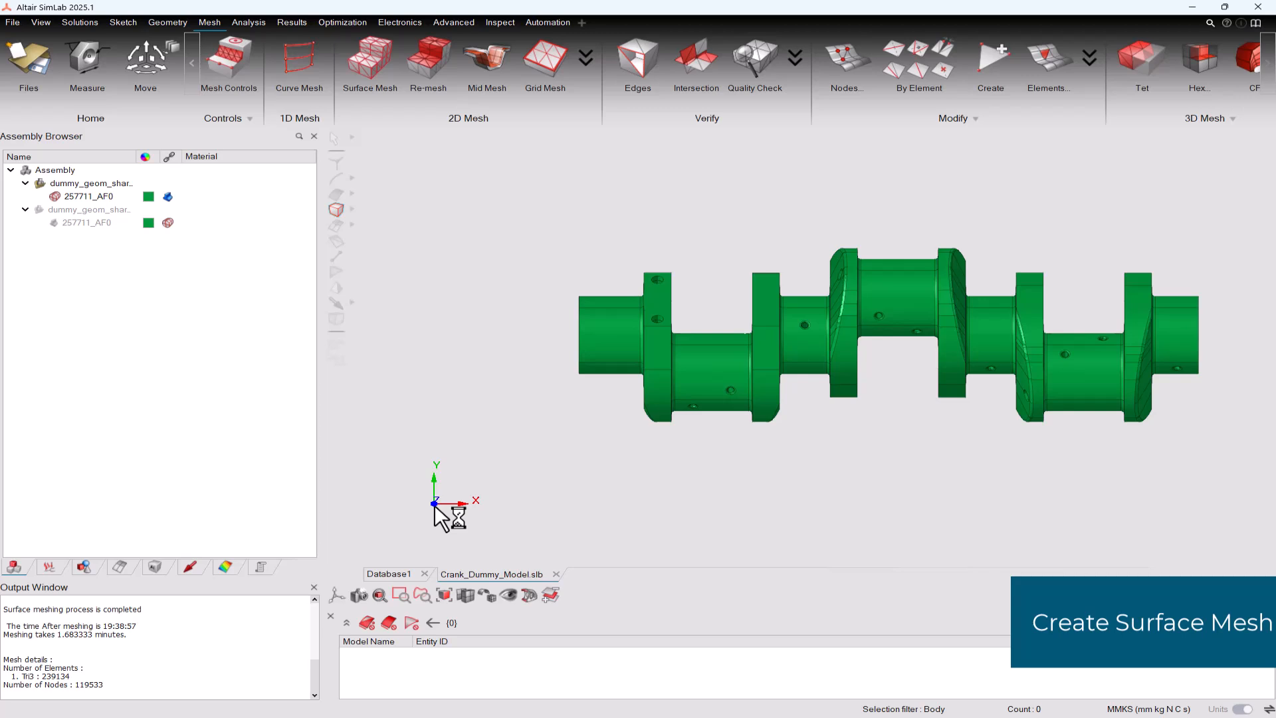
Examine the surface mesh along the crankshaft's journals, crankpins and webs, and fit the whole model in view
middle_drag(714, 465, 937, 437)
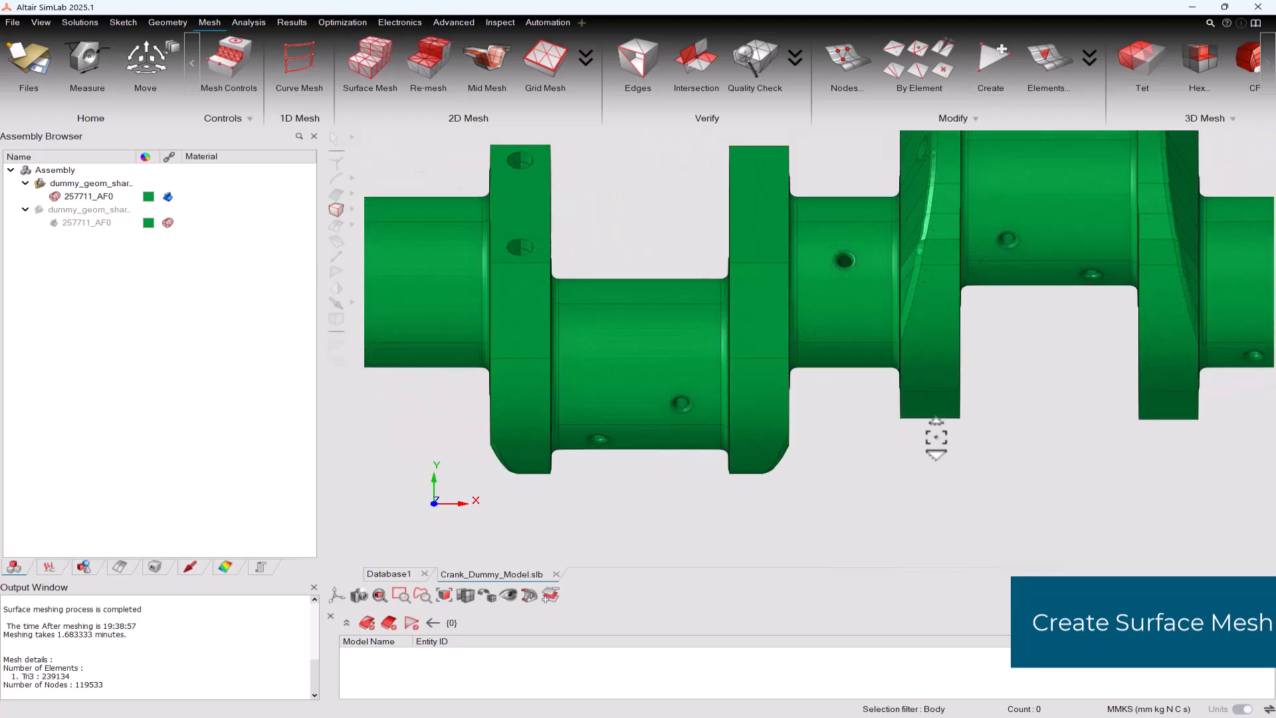
middle_drag(1132, 437, 857, 431)
scroll(1064, 410, up, 4)
middle_drag(1084, 447, 757, 421)
key(f)
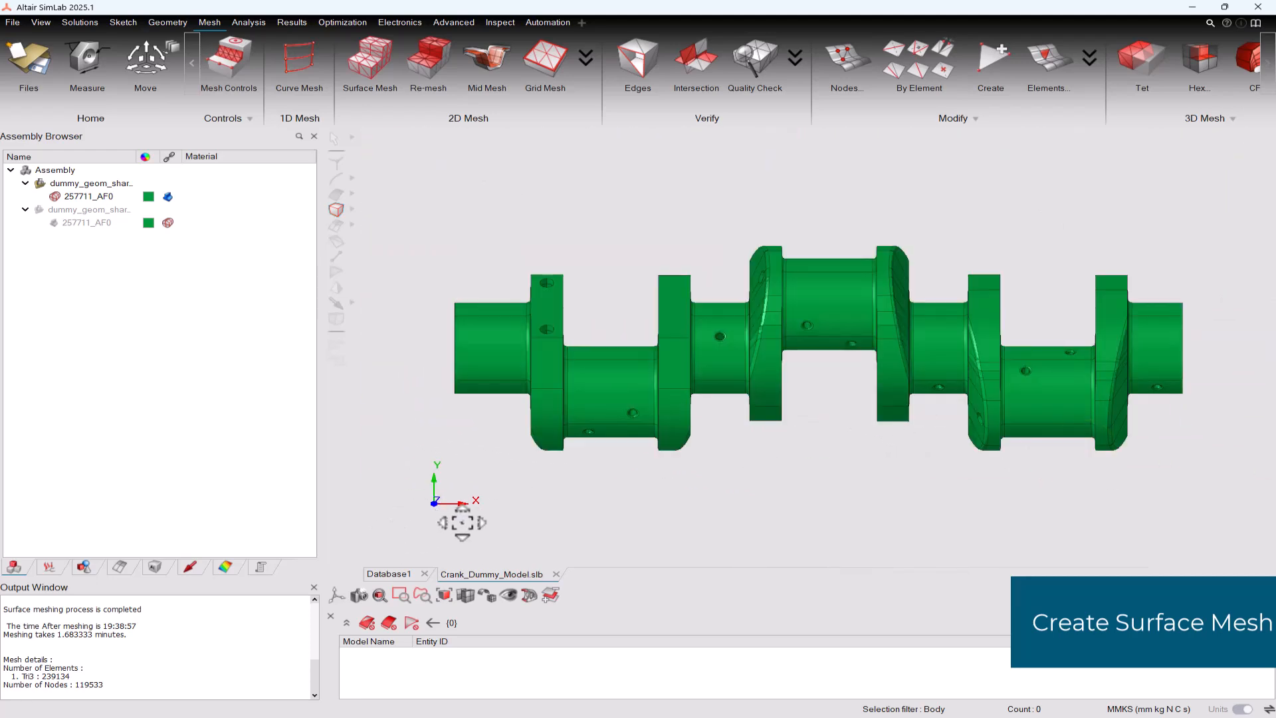
Start the Layered Elements tool for the meshed crankshaft and set the selection filter to fillet faces
click(433, 502)
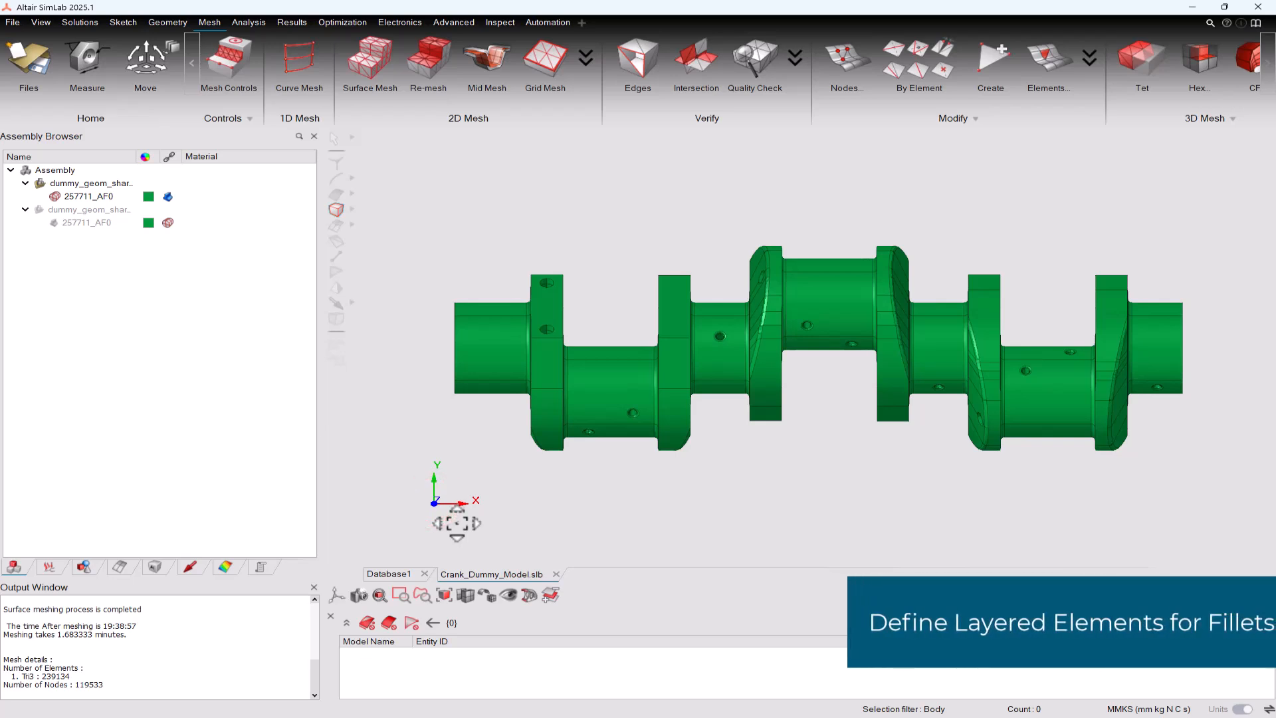
click(436, 437)
click(1266, 61)
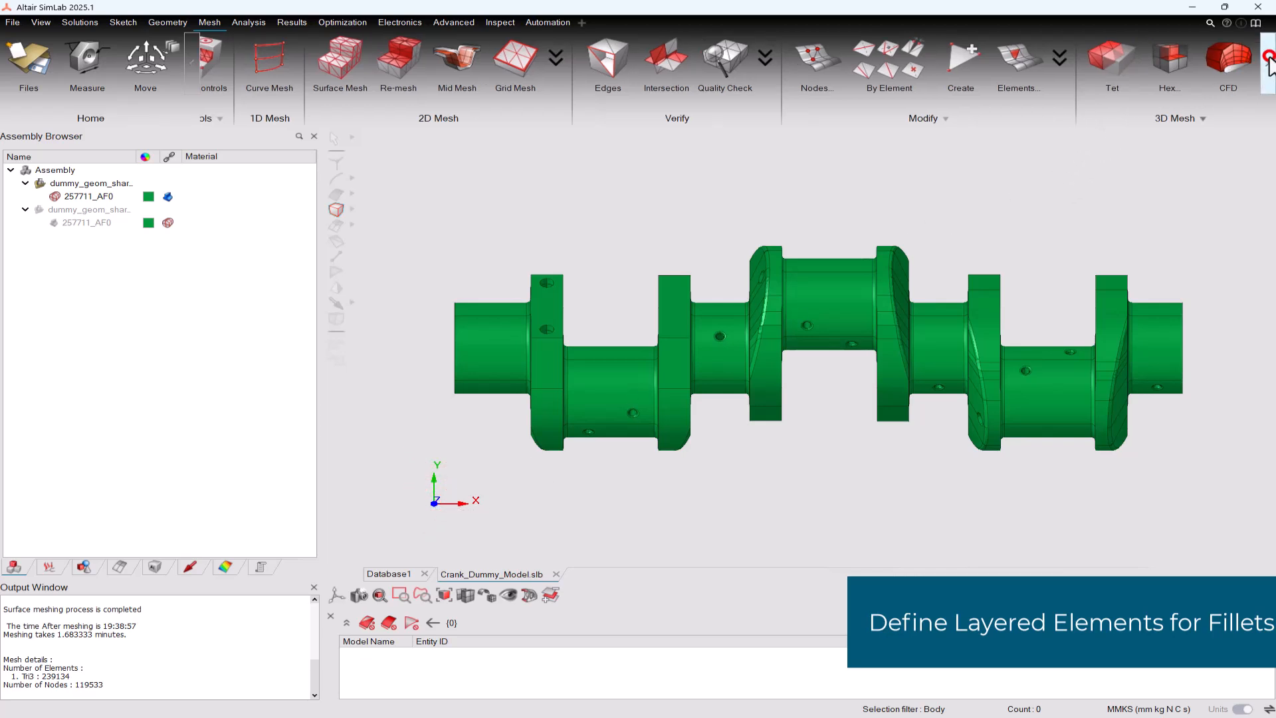
click(1248, 60)
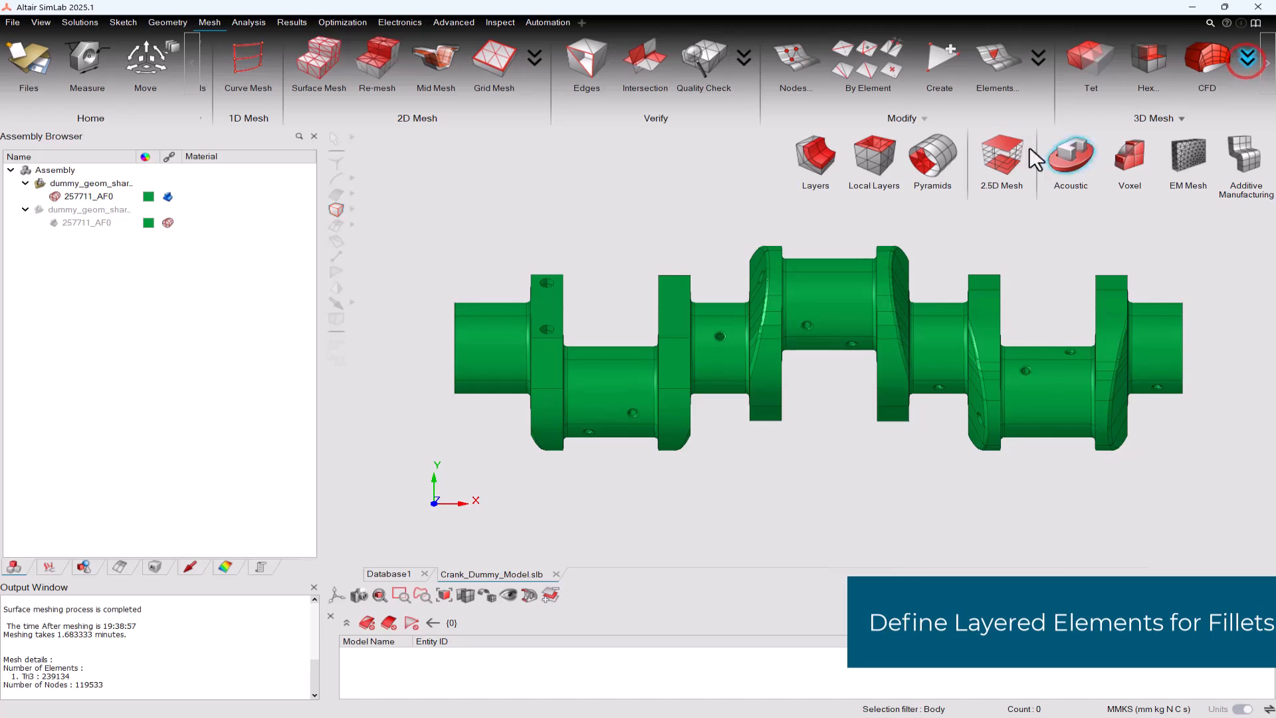
click(815, 166)
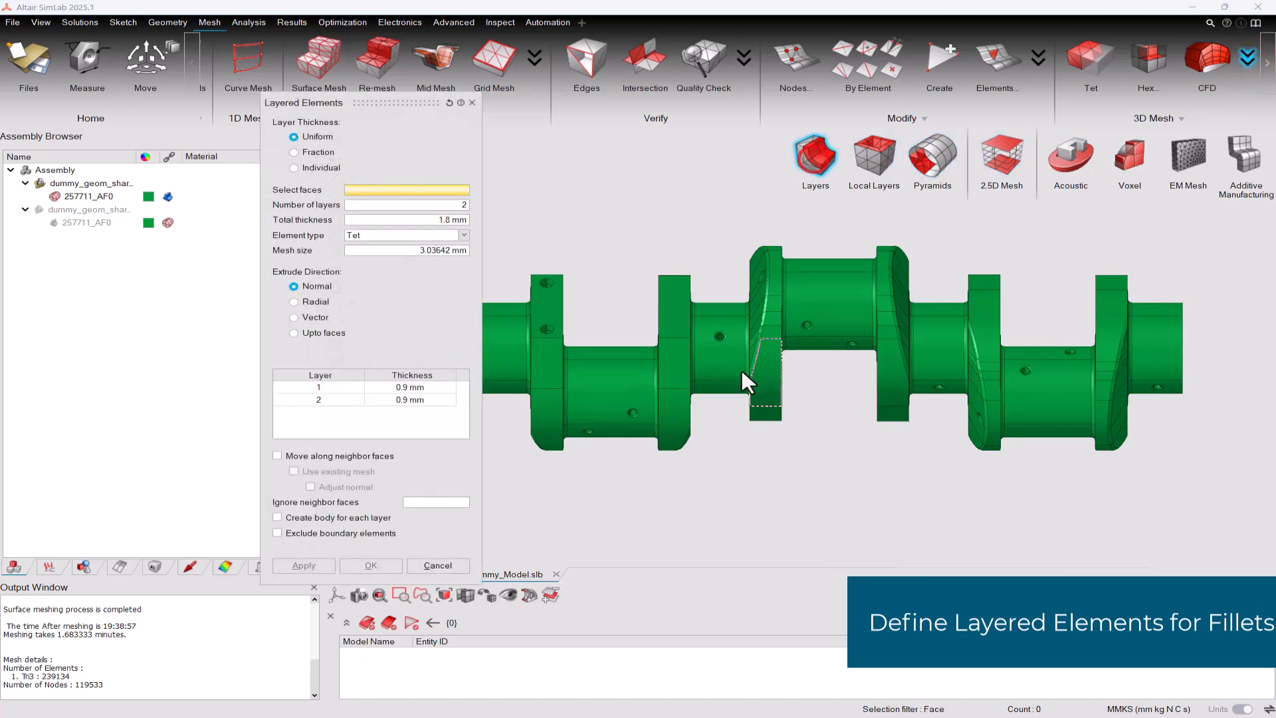
middle_drag(712, 455, 817, 455)
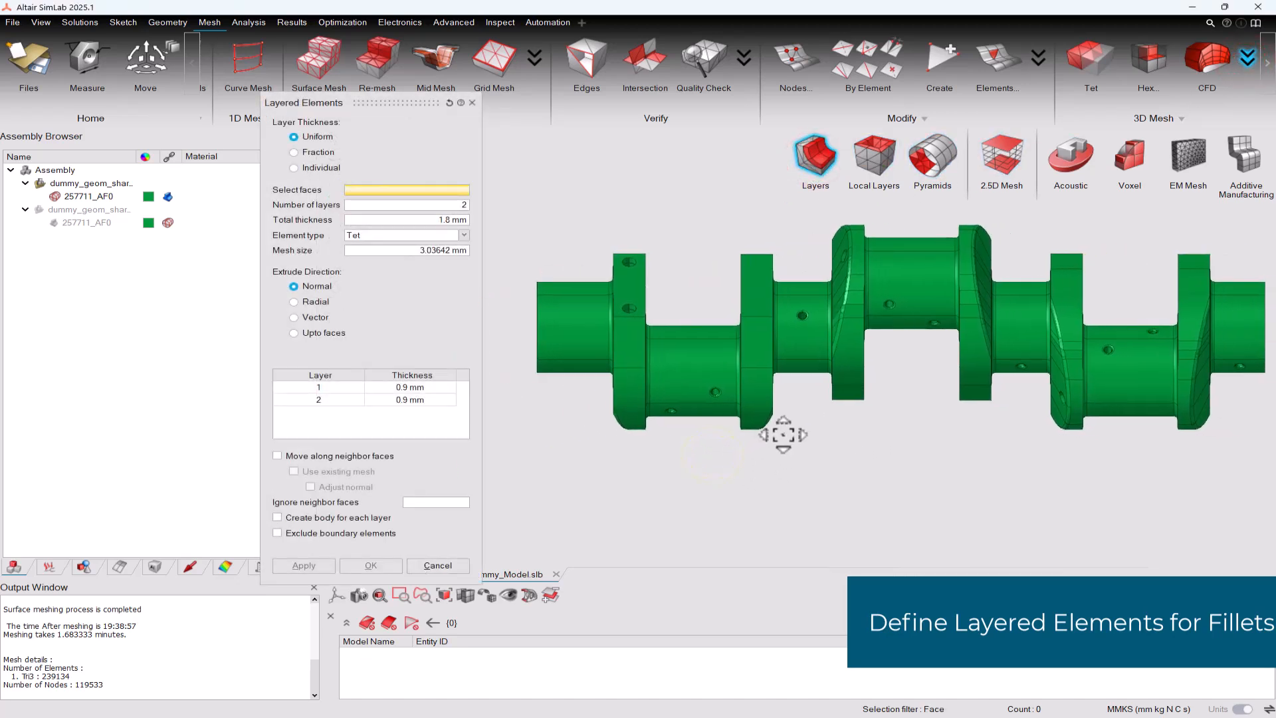
drag(390, 100, 426, 84)
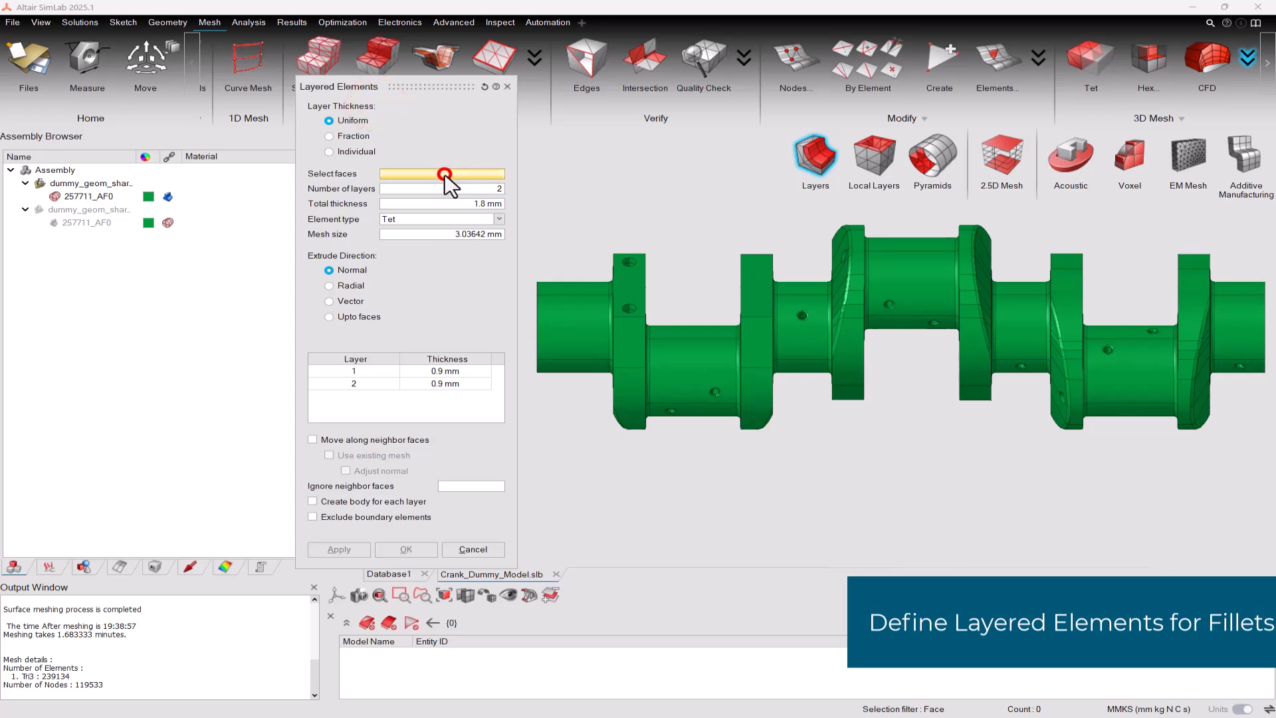
scroll(618, 412, up, 4)
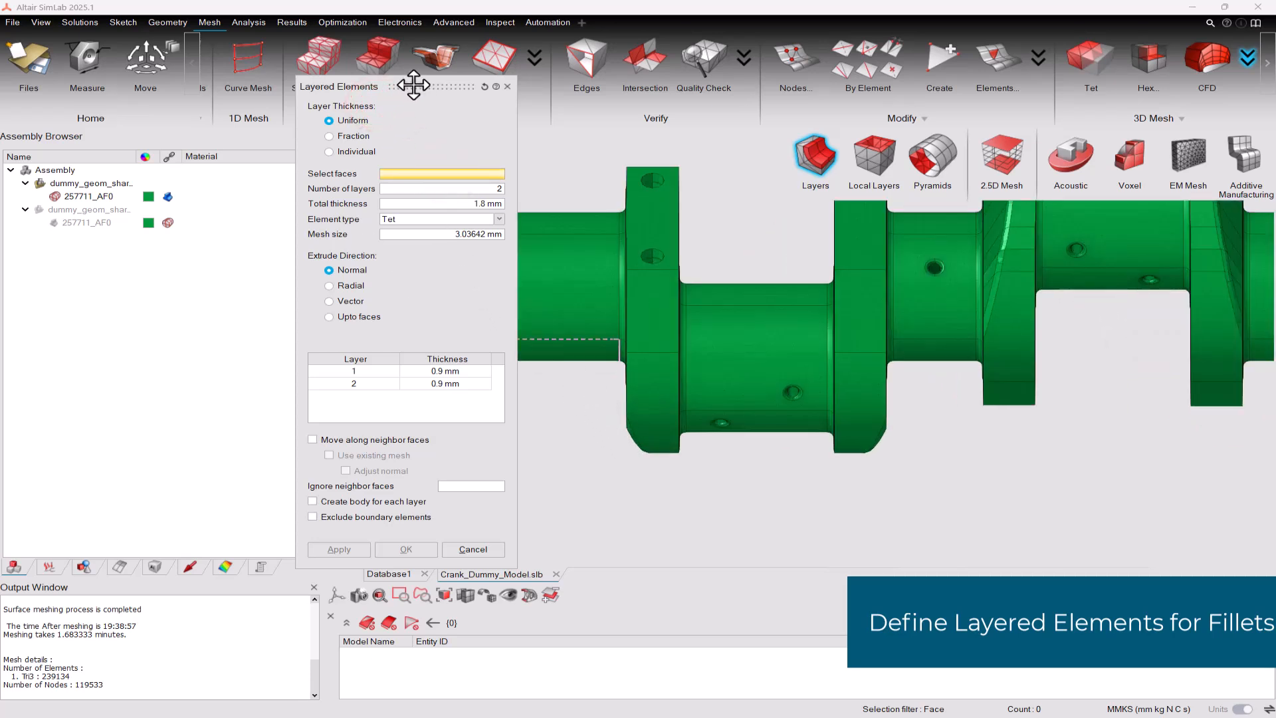
drag(413, 85, 482, 91)
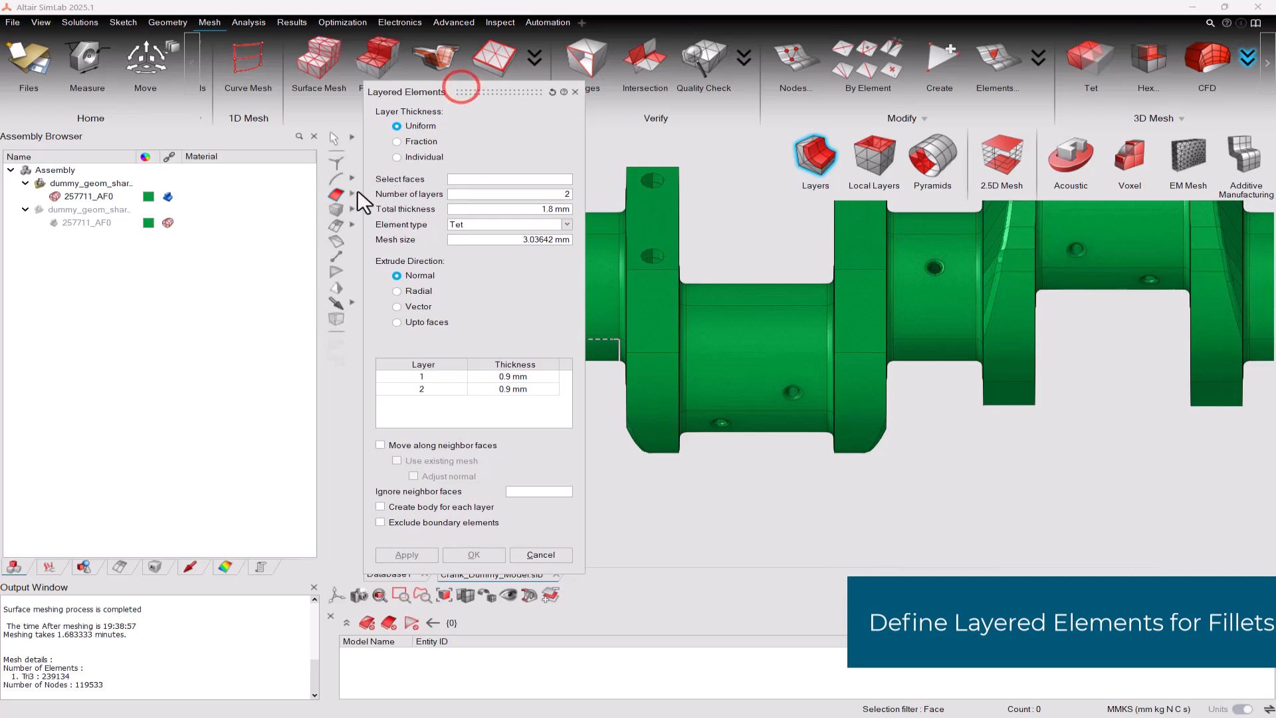
click(349, 194)
click(402, 195)
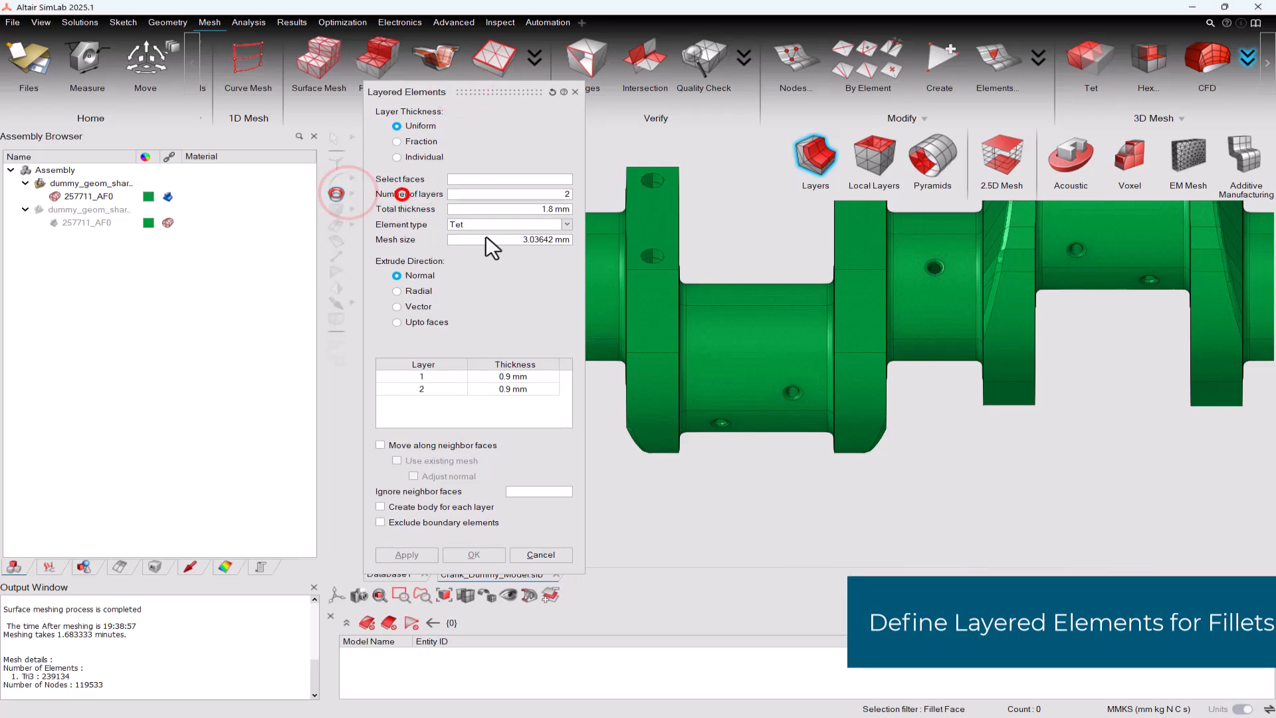
Select the fillets beside the end journal and first crankpin, and extend the selection to the crankshaft's other journal and crankpin fillets
click(622, 298)
scroll(752, 266, down, 2)
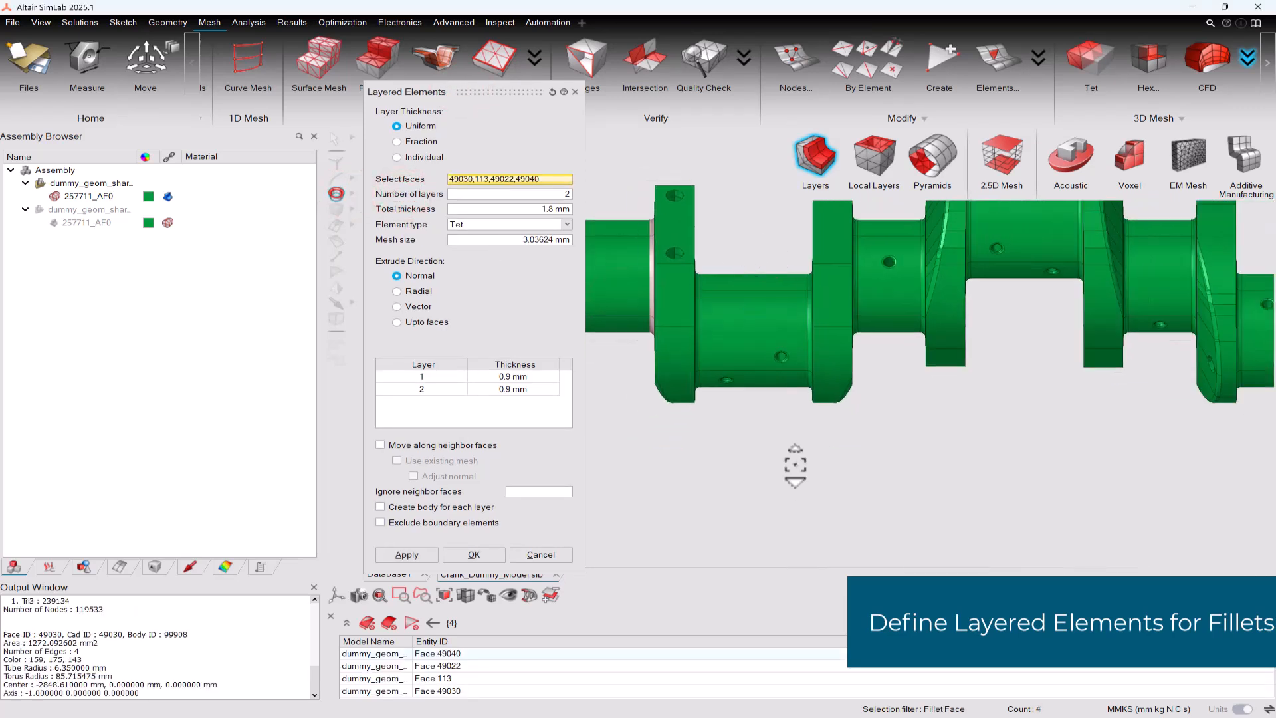
scroll(723, 370, up, 3)
click(692, 371)
right_click(713, 435)
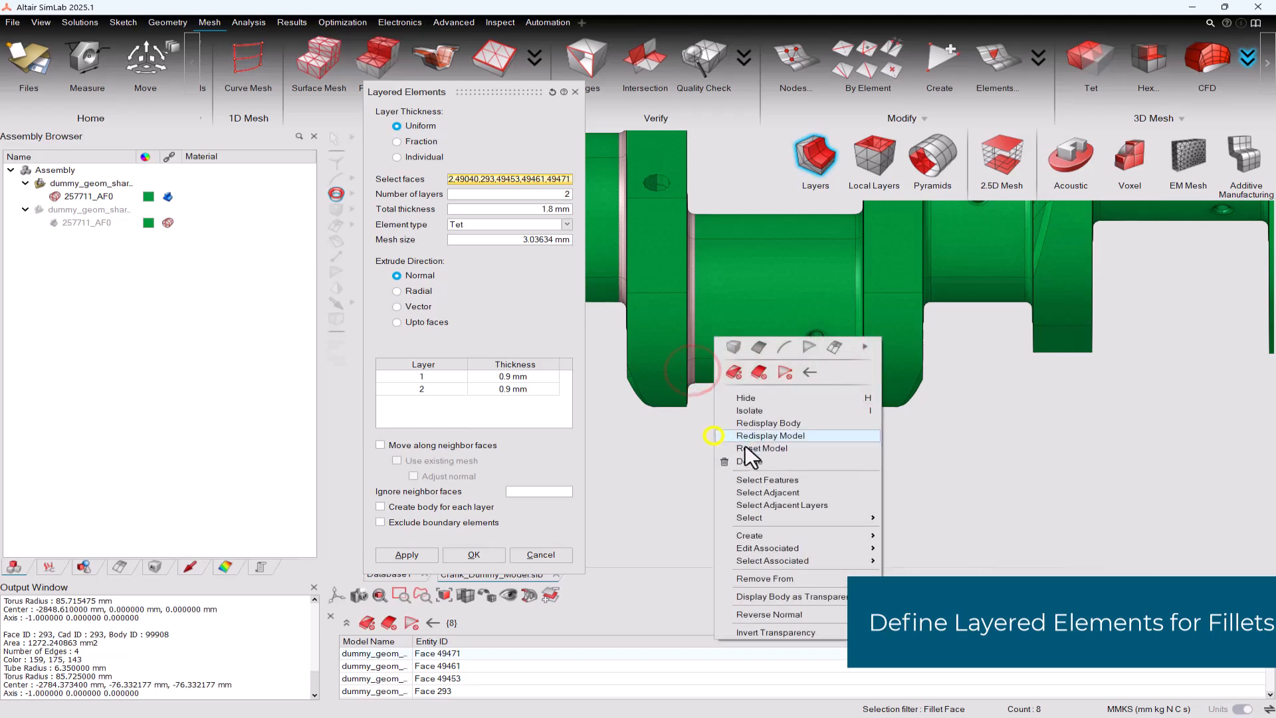
click(934, 574)
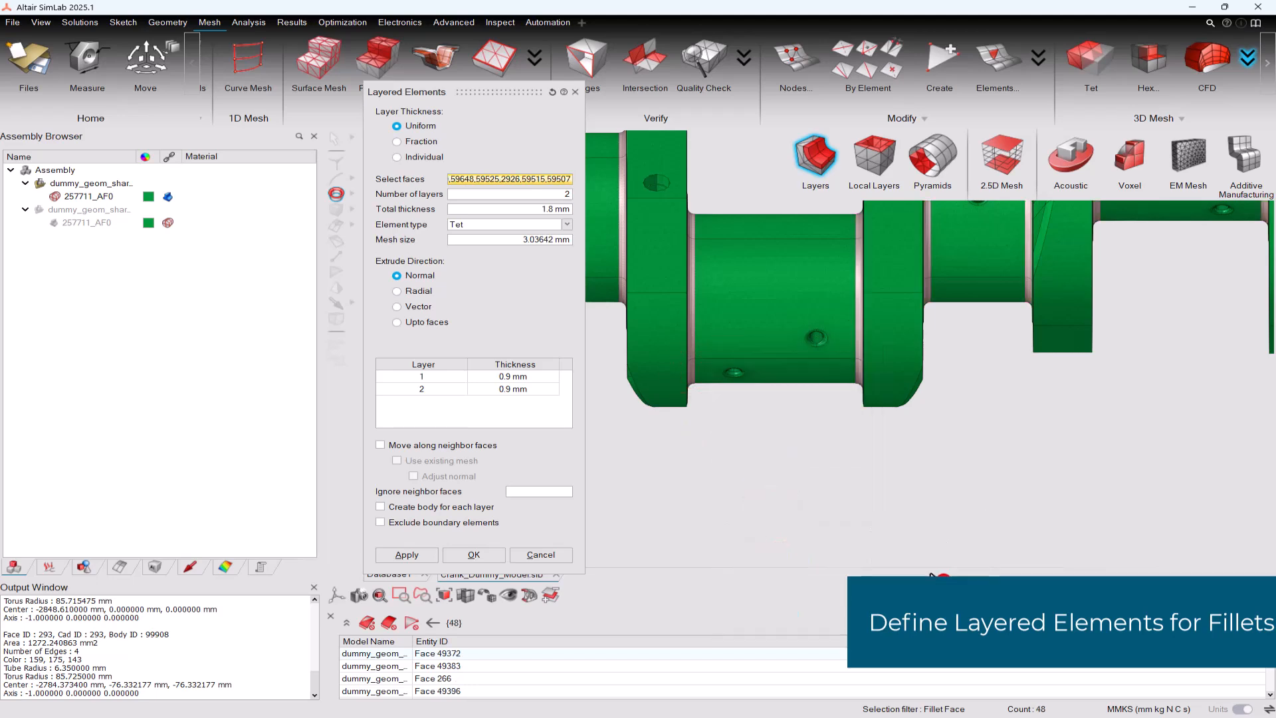
Create two uniform Tet layers with 1.8 mm total thickness on the selected fillets, extruded in the normal direction
scroll(707, 407, down, 4)
middle_drag(817, 444, 873, 464)
right_drag(1039, 412, 915, 432)
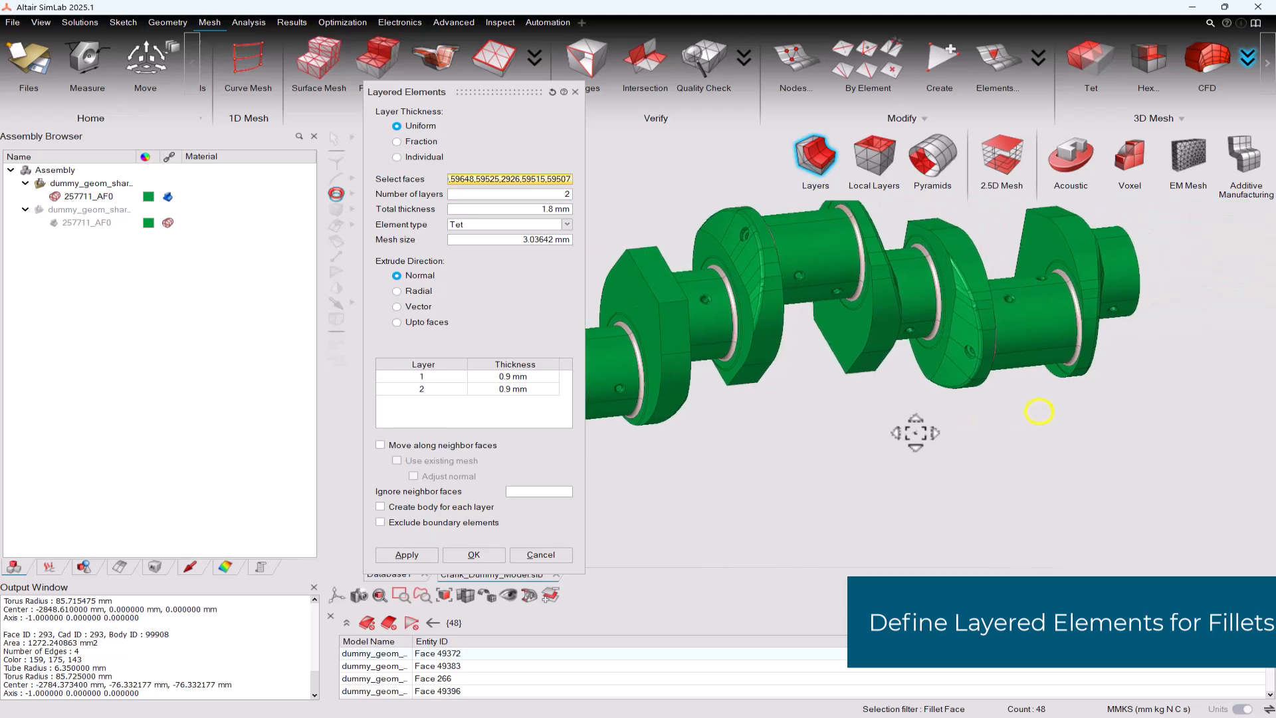
middle_drag(883, 430, 903, 402)
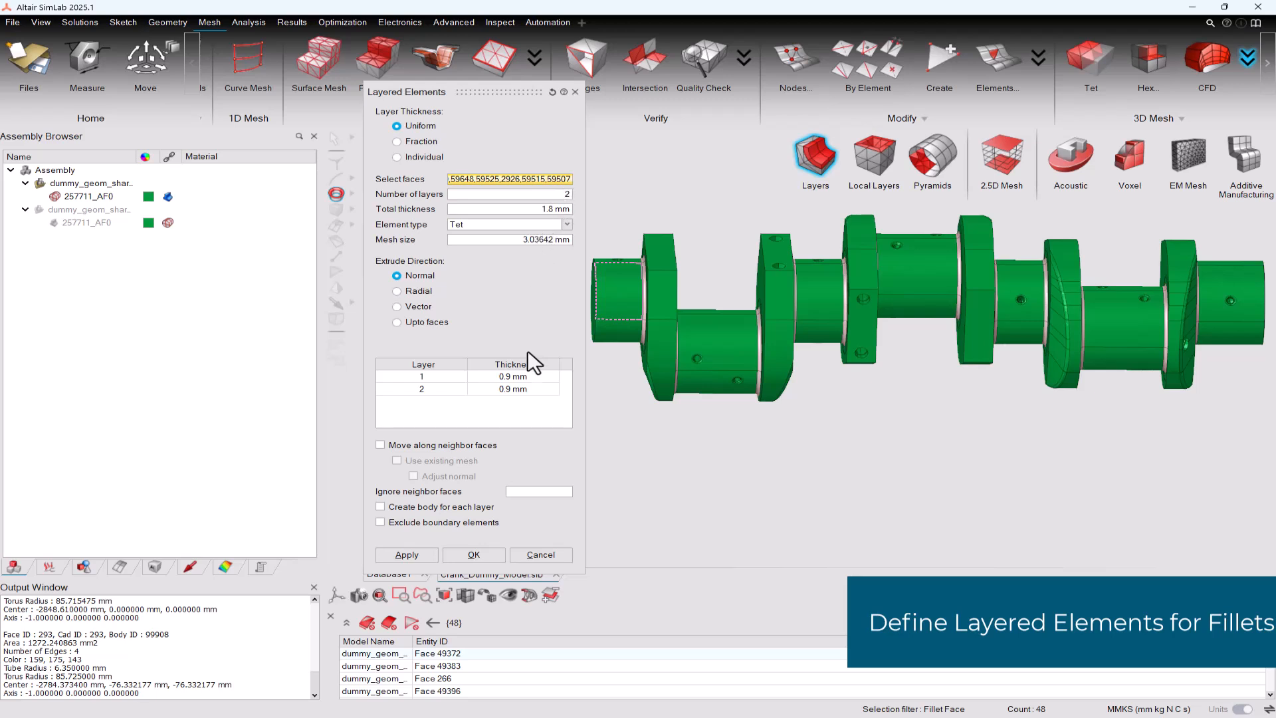
click(488, 555)
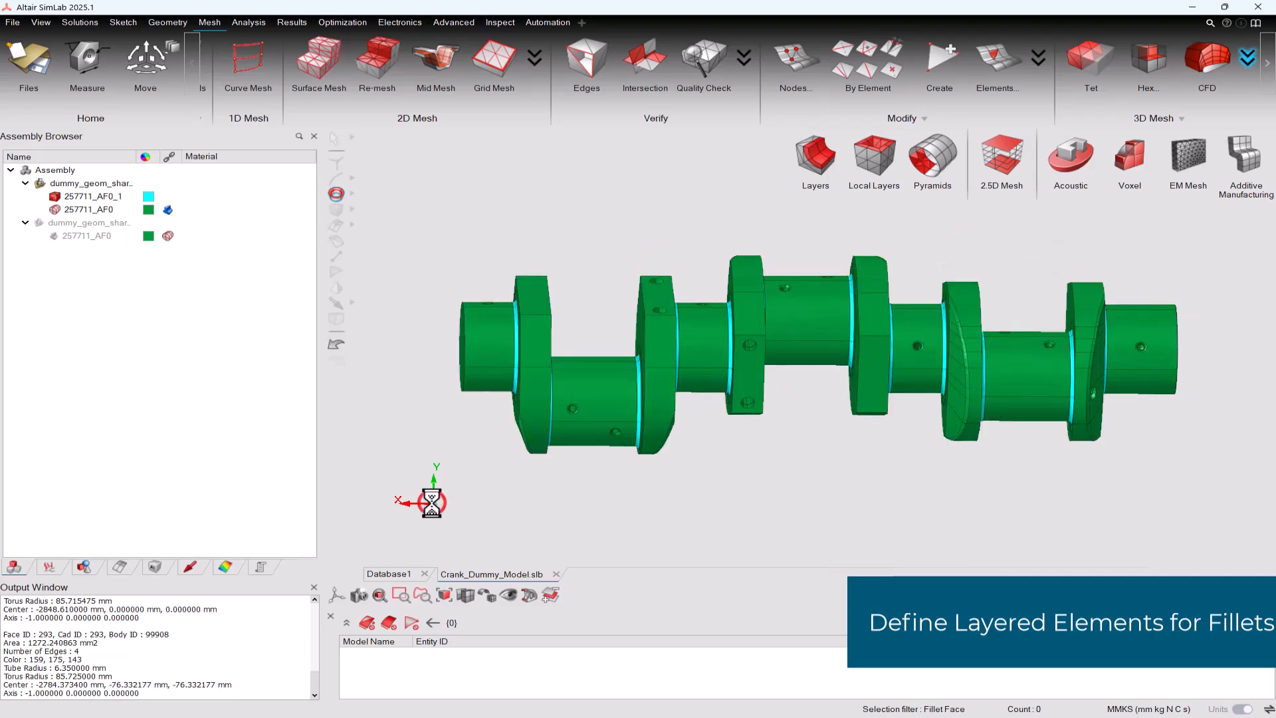
Examine the layered elements along the crankshaft's journal and crankpin fillets up close
scroll(525, 352, up, 10)
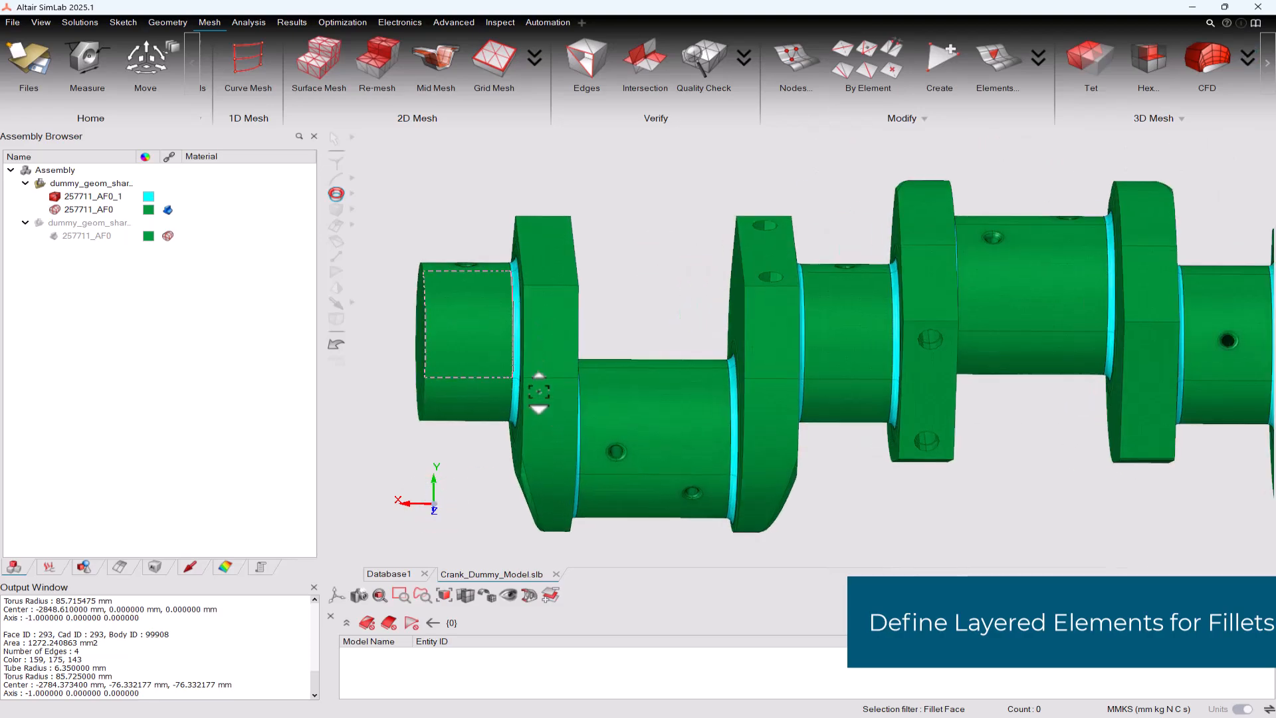
middle_drag(547, 306, 556, 332)
click(57, 198)
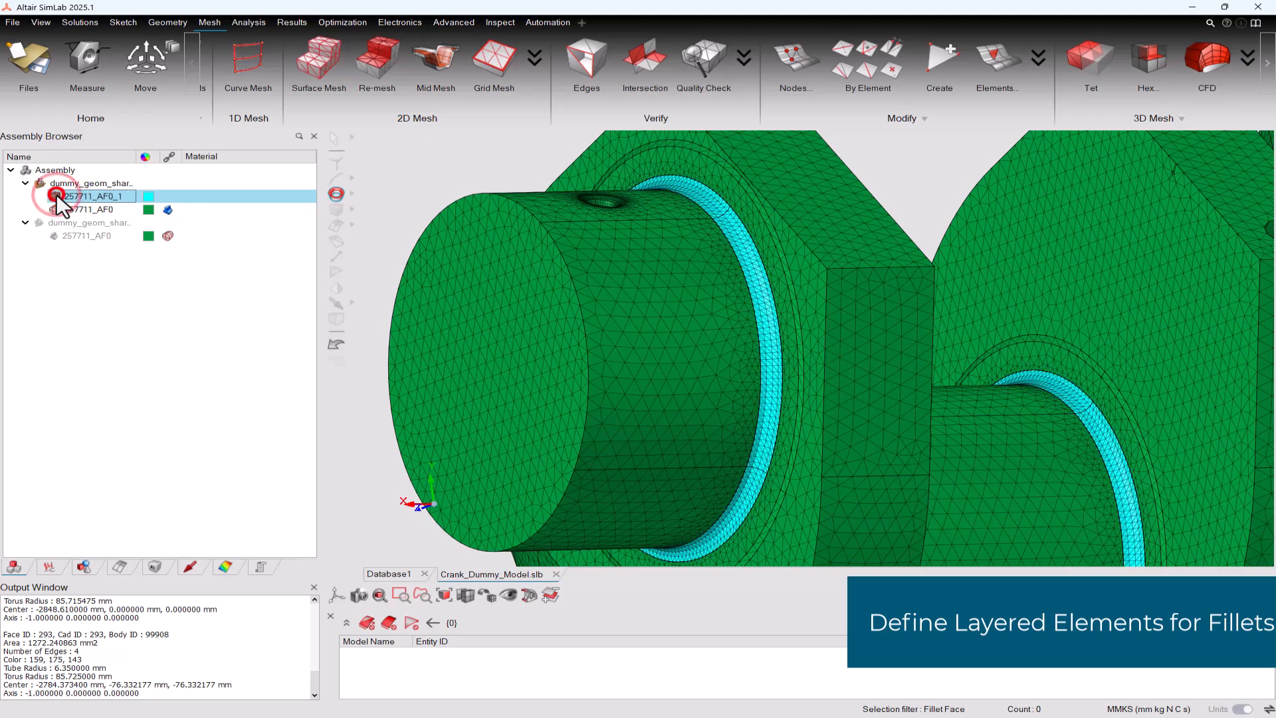
scroll(758, 316, down, 5)
scroll(738, 296, down, 5)
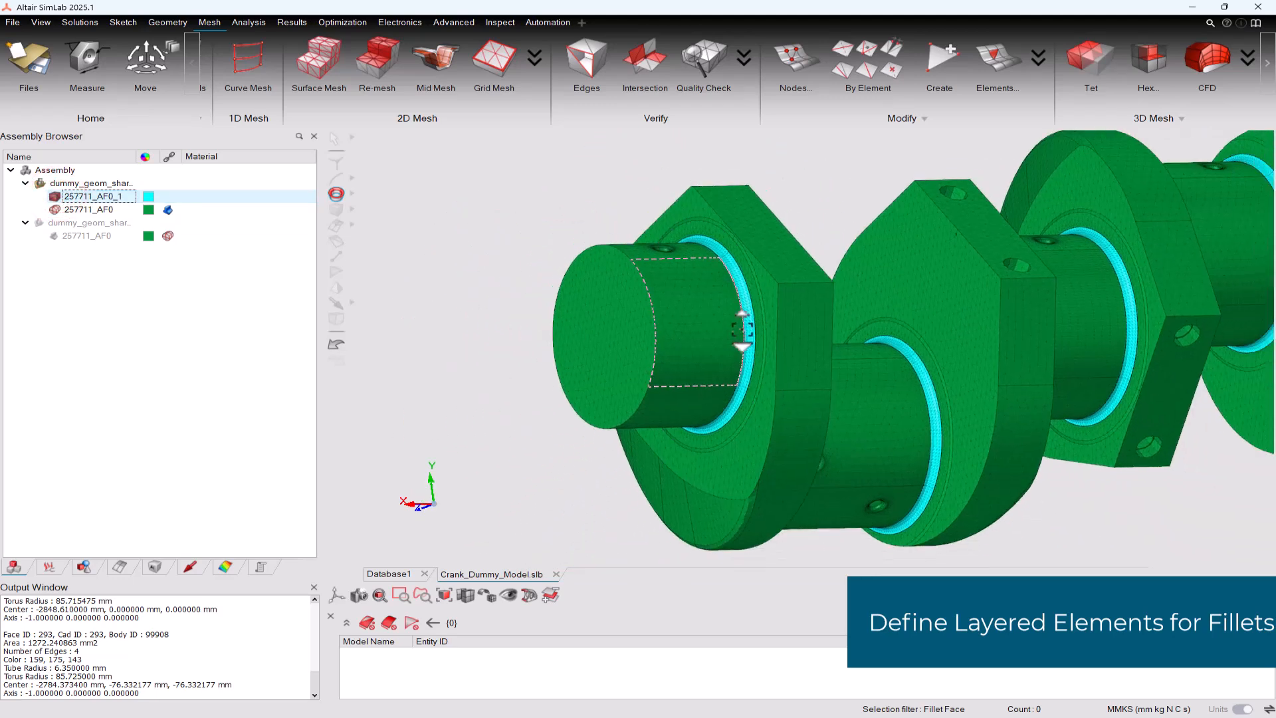
Show the crankshaft in front view and start creating nodes with the Mid Point method between two nodes
middle_drag(738, 299, 1134, 461)
click(434, 507)
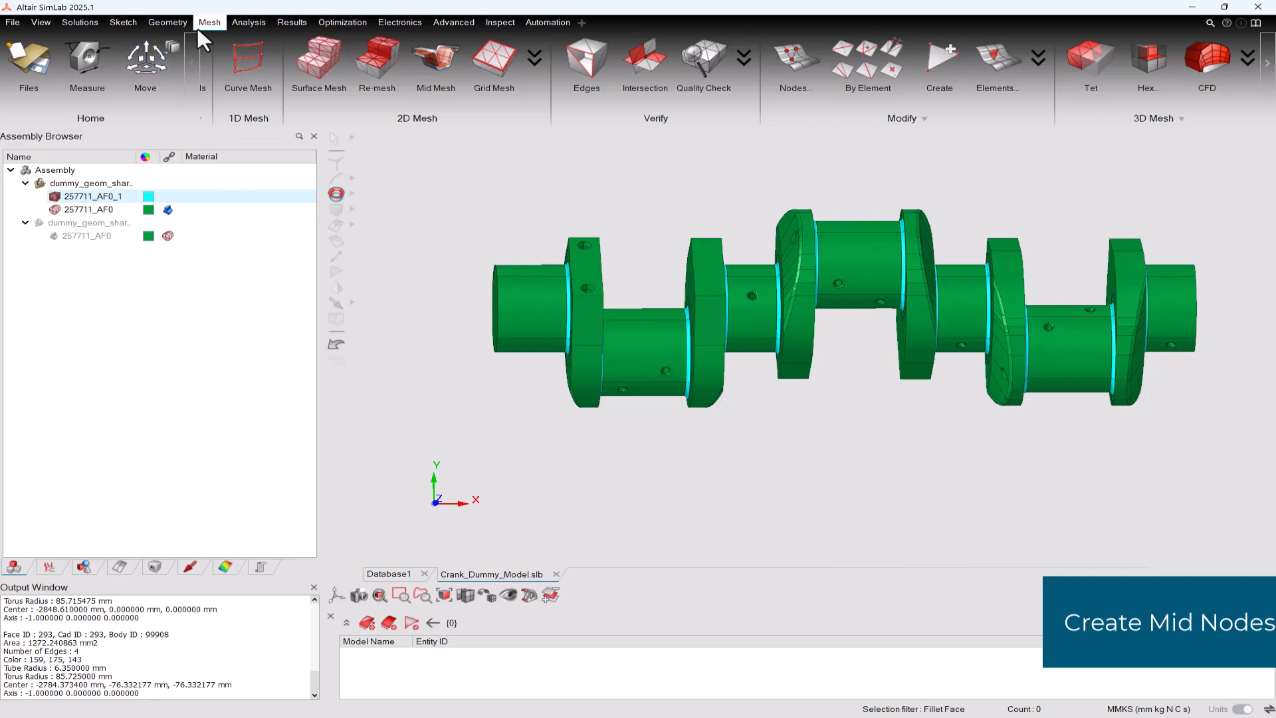
click(798, 66)
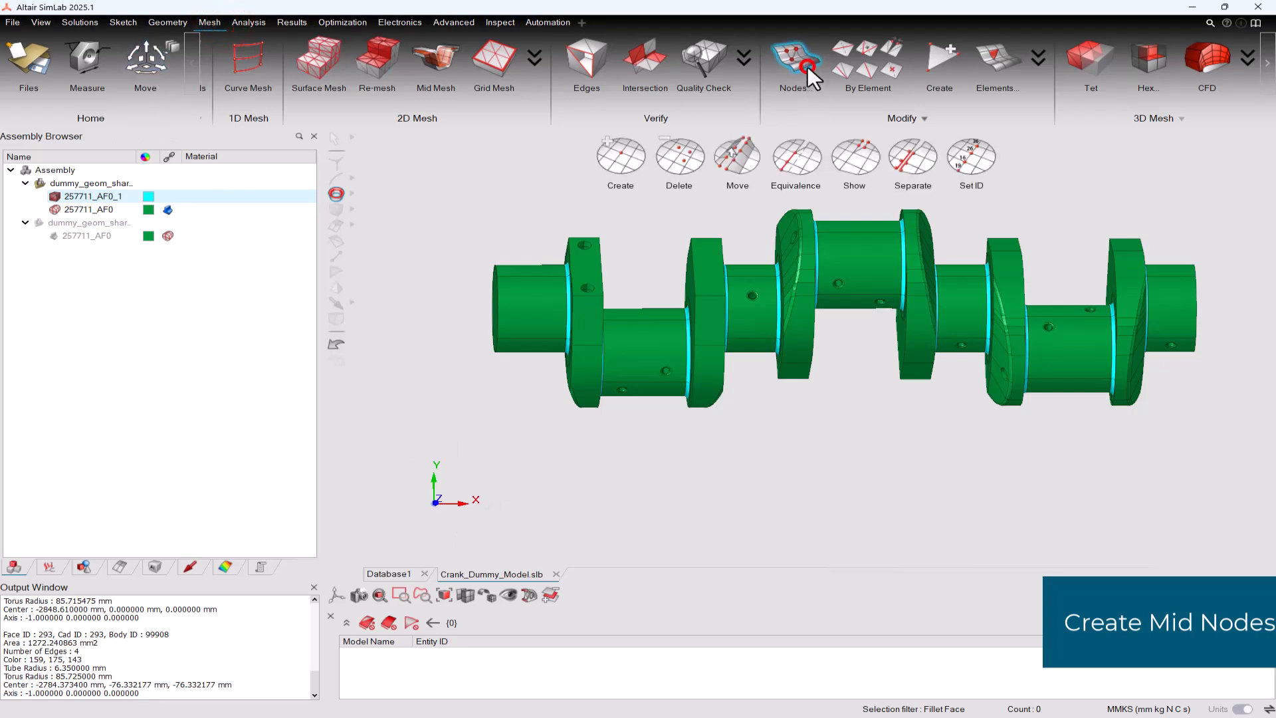
click(601, 165)
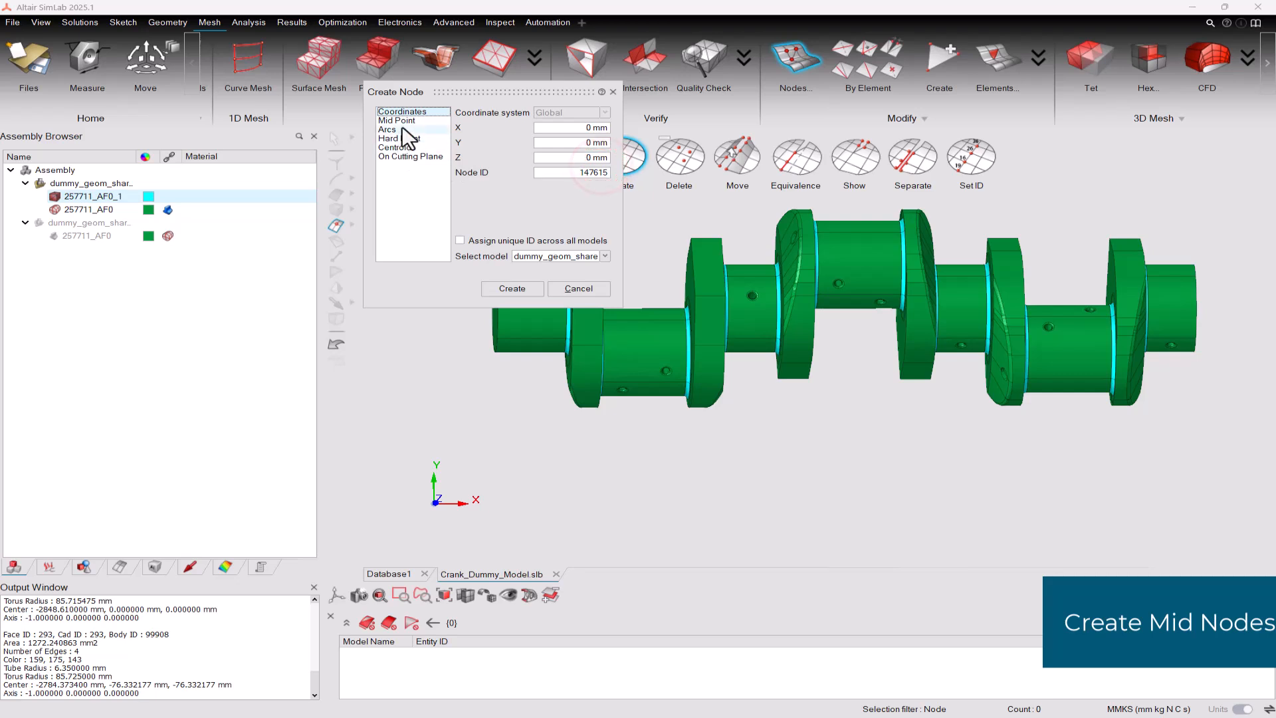
click(404, 123)
Create a mid node between the fillet-side node and the outer-end node on the first end journal
middle_drag(642, 432, 768, 446)
scroll(704, 355, up, 1)
middle_drag(675, 333, 760, 369)
middle_drag(895, 439, 772, 407)
scroll(781, 400, down, 4)
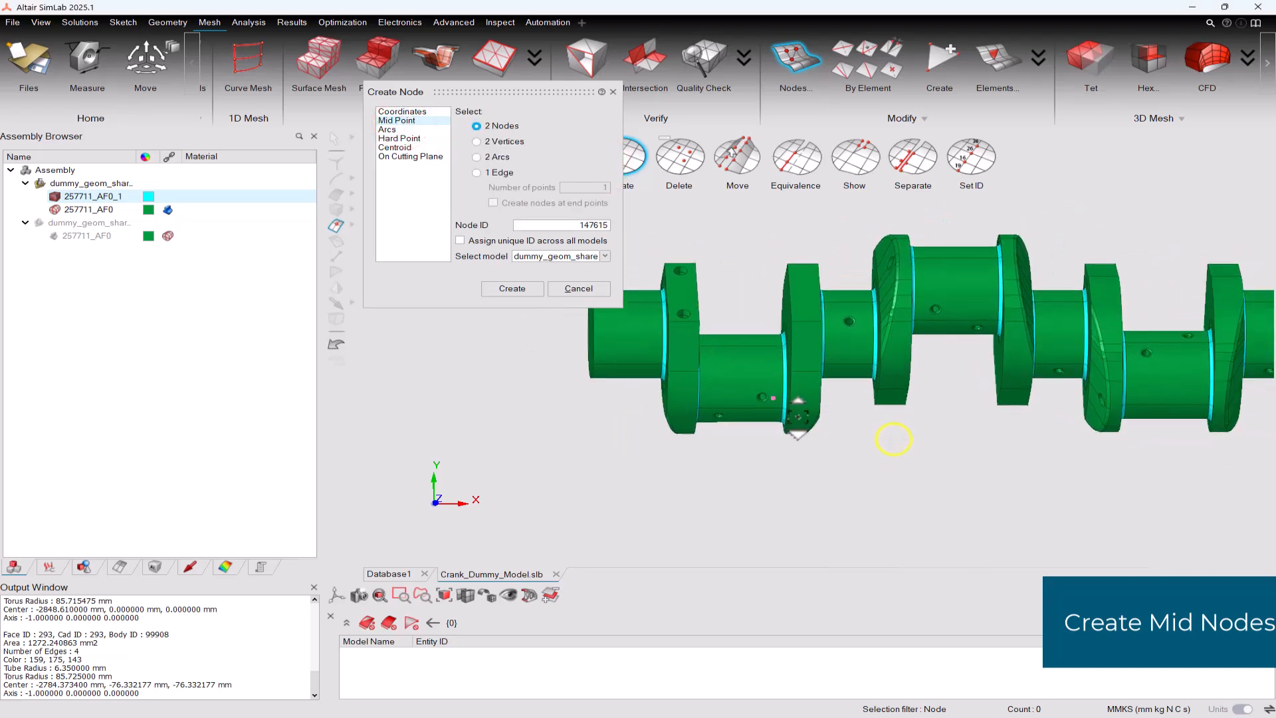
mouse_move(955, 474)
middle_down()
mouse_move(915, 466)
mouse_move(963, 461)
middle_up()
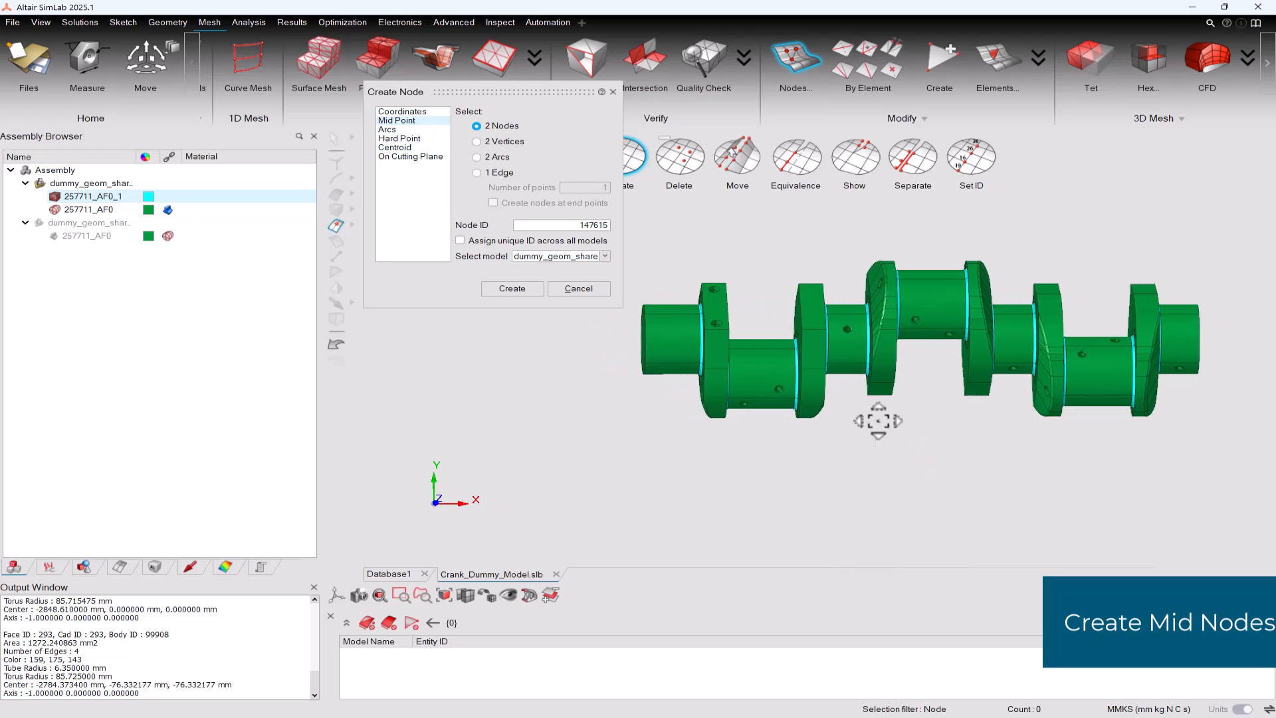
scroll(708, 347, up, 5)
scroll(708, 347, up, 1)
middle_drag(708, 347, 827, 346)
scroll(827, 346, up, 5)
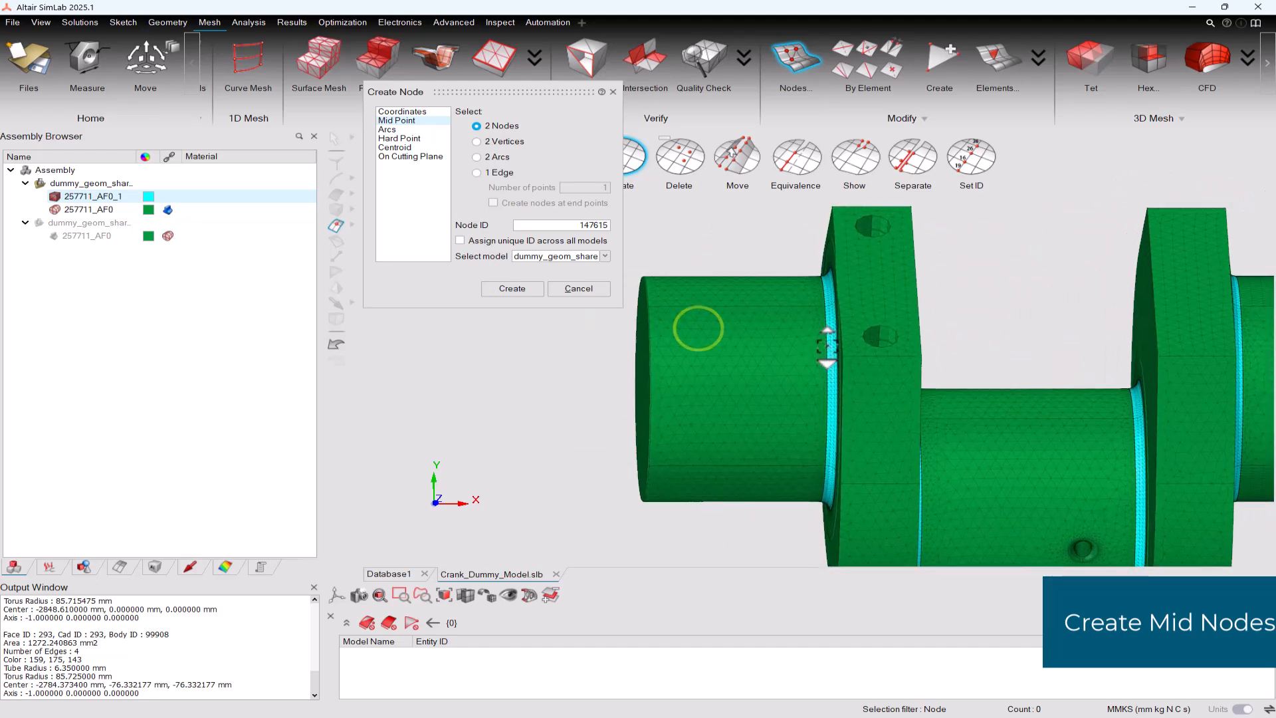
scroll(849, 327, up, 4)
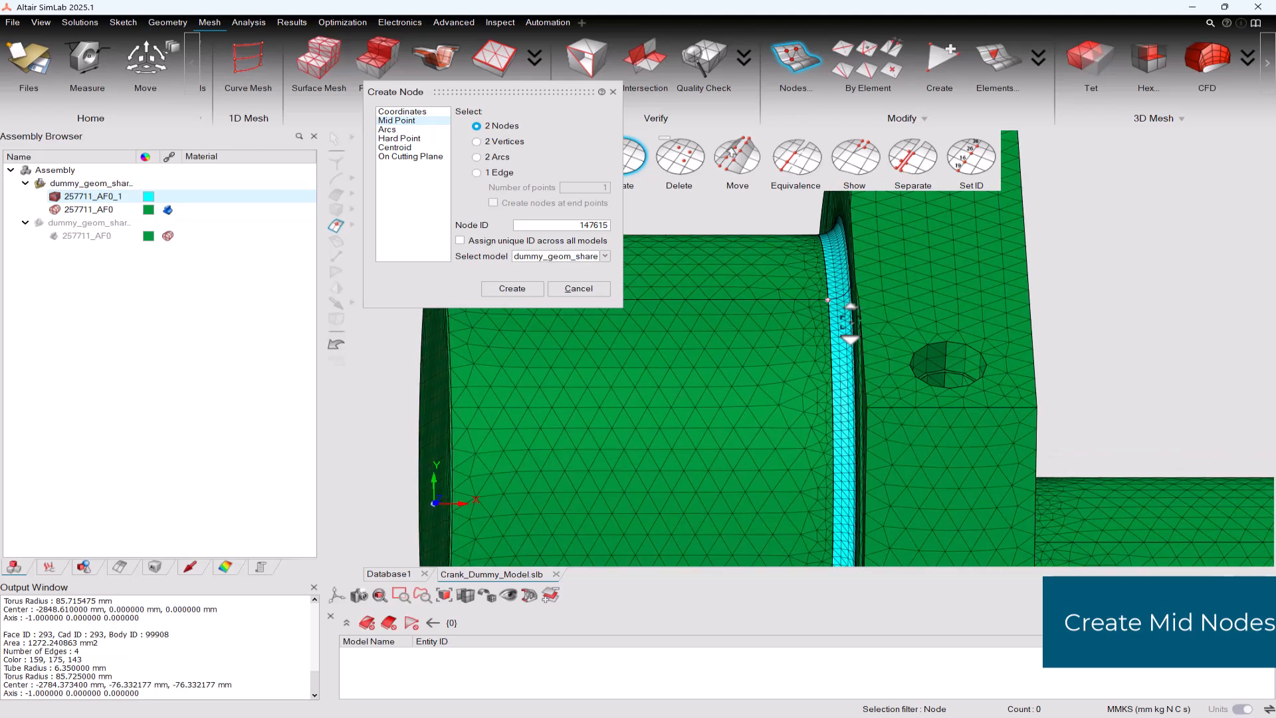
click(826, 301)
middle_drag(511, 341, 696, 350)
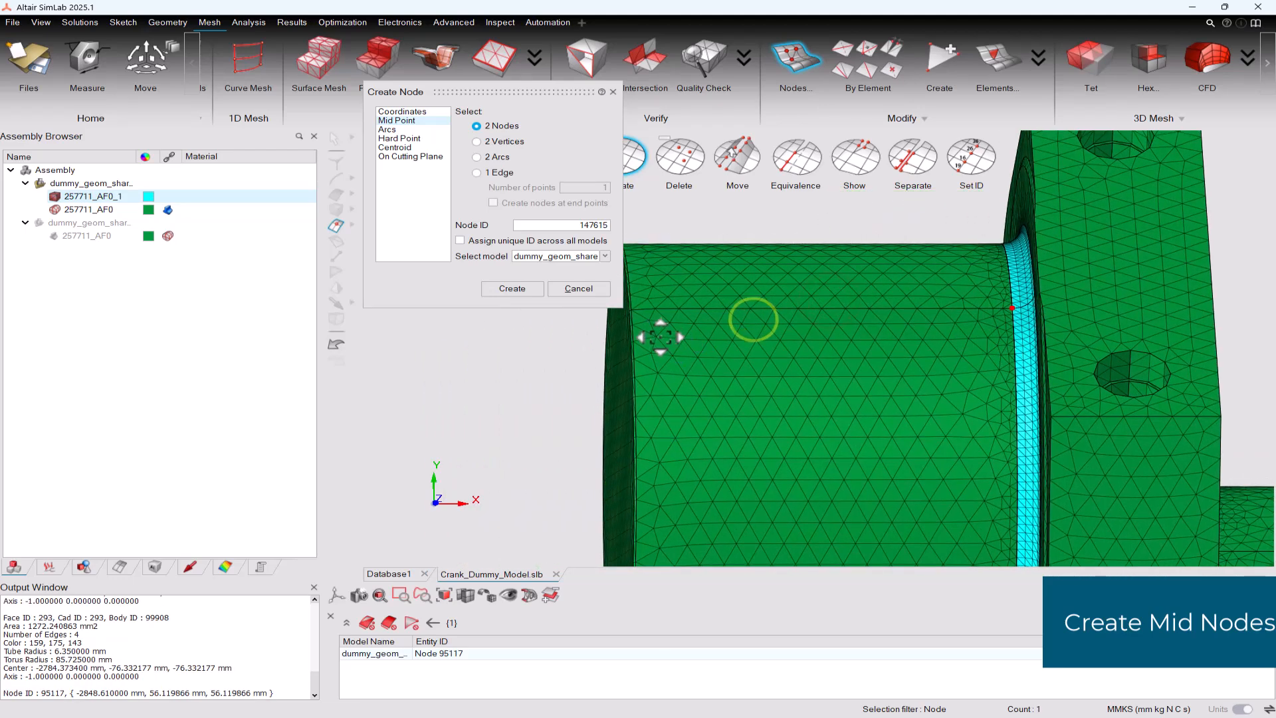
click(512, 288)
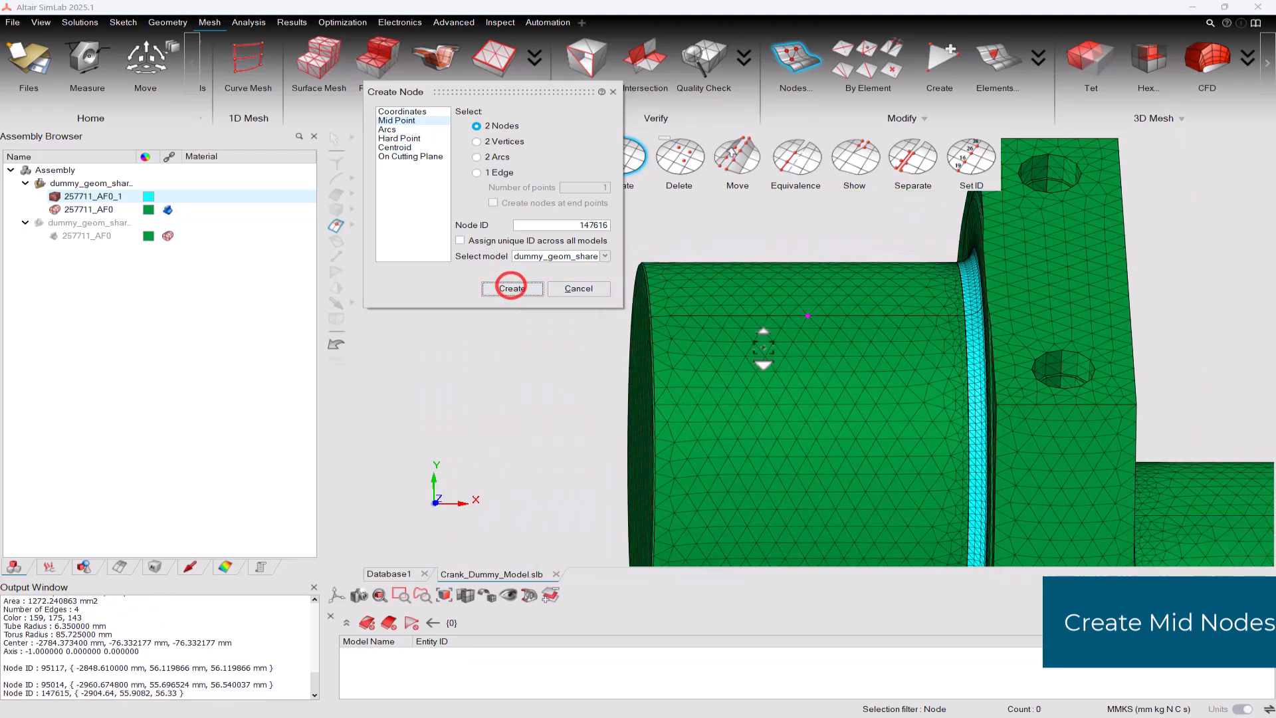
Create a mid node on the first crankpin between matching nodes beside its two fillets
scroll(1004, 359, up, 6)
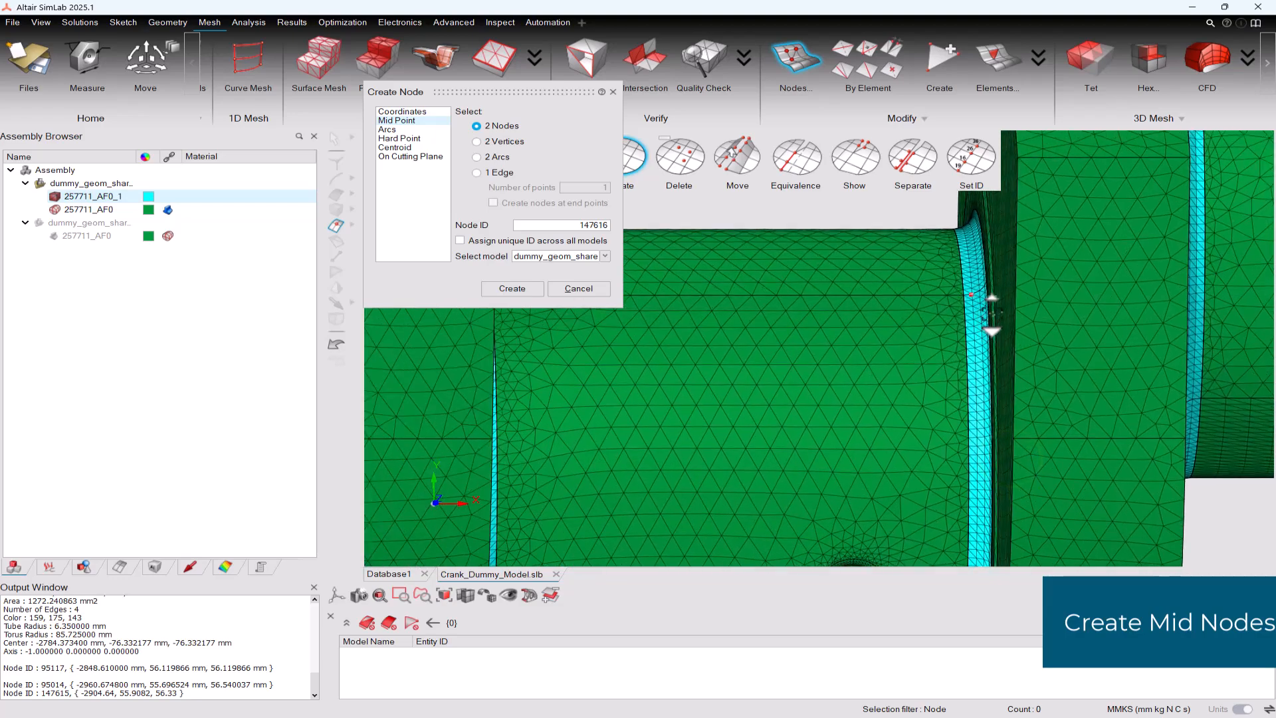
scroll(974, 304, up, 1)
click(963, 297)
scroll(986, 319, down, 2)
middle_drag(730, 353, 1064, 352)
middle_drag(789, 349, 851, 362)
right_drag(850, 361, 793, 325)
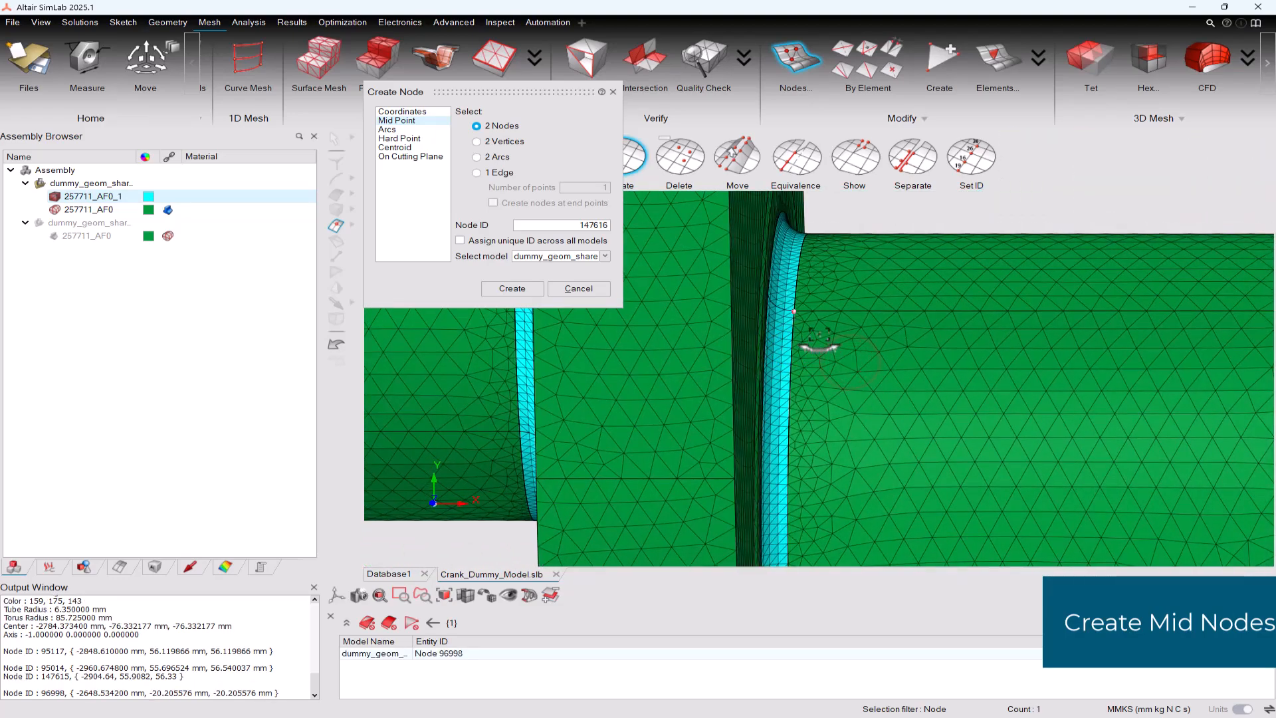
click(512, 288)
Create a mid node on the main journal between the first and second crankpins, using nodes beside its two fillets
scroll(845, 370, down, 3)
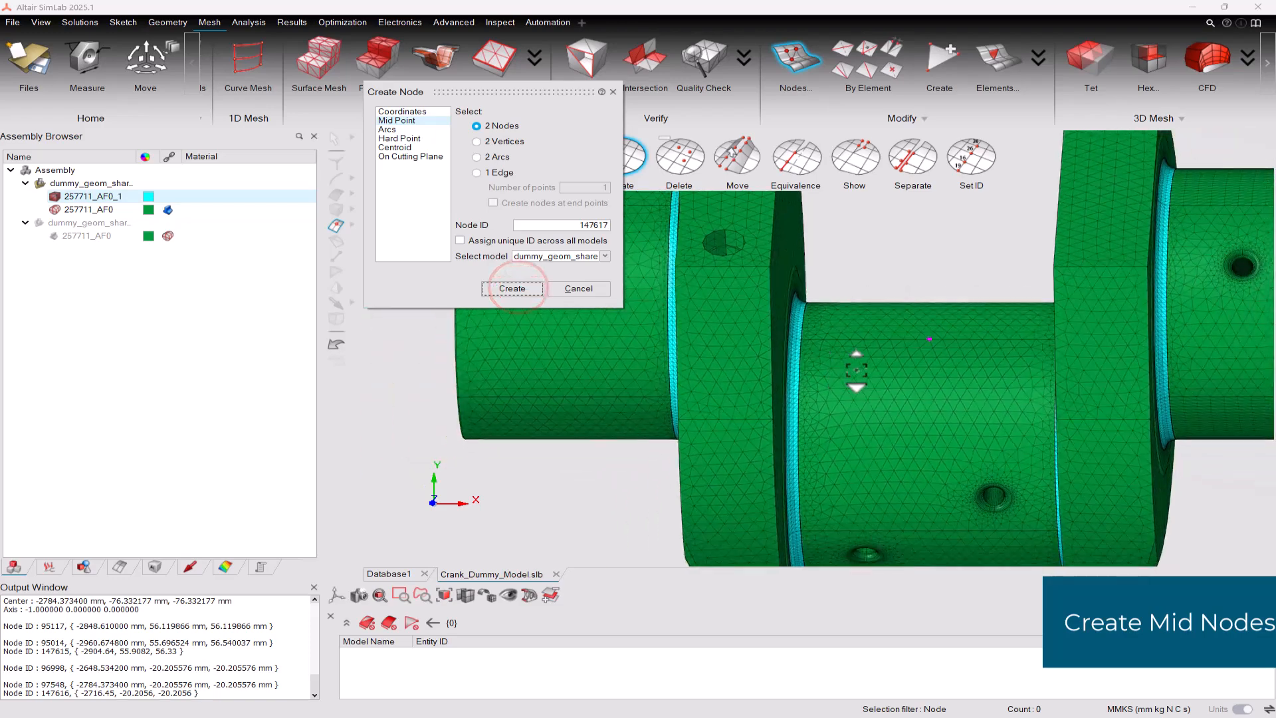
scroll(856, 371, down, 1)
middle_drag(1102, 337, 758, 392)
scroll(820, 293, up, 4)
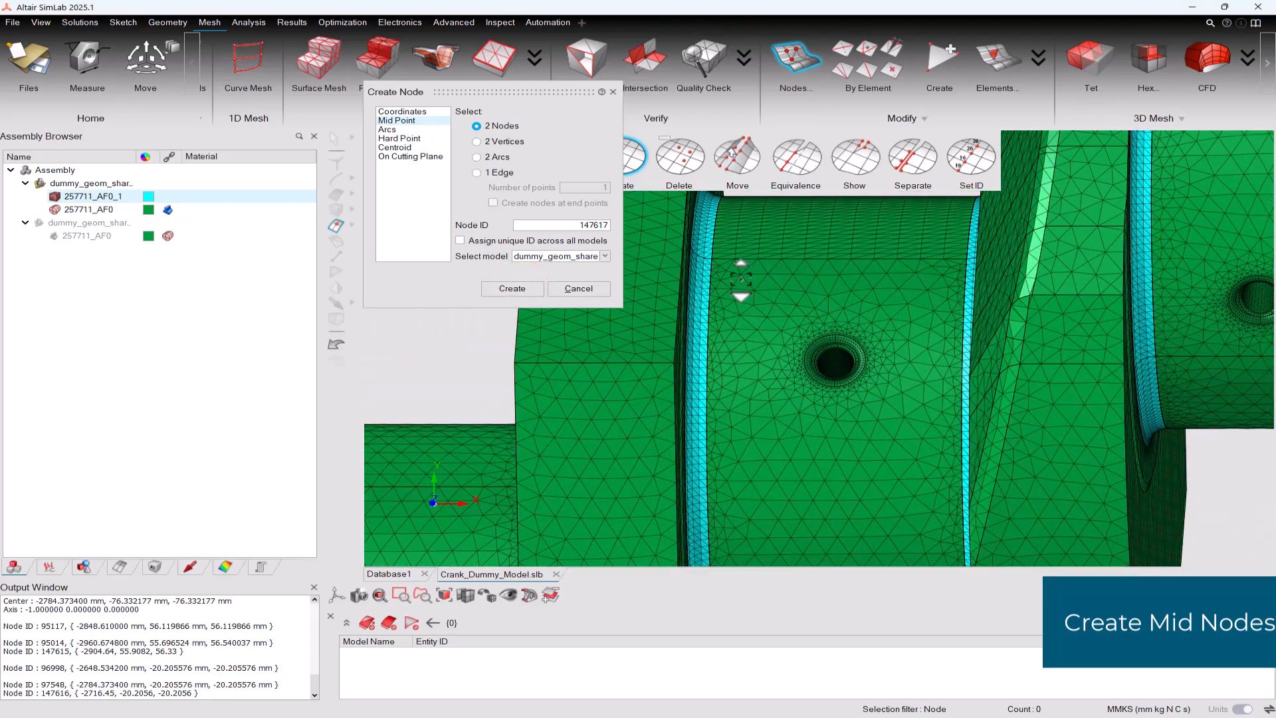
click(711, 259)
scroll(867, 327, down, 4)
right_drag(880, 345, 939, 281)
scroll(952, 291, up, 4)
click(939, 280)
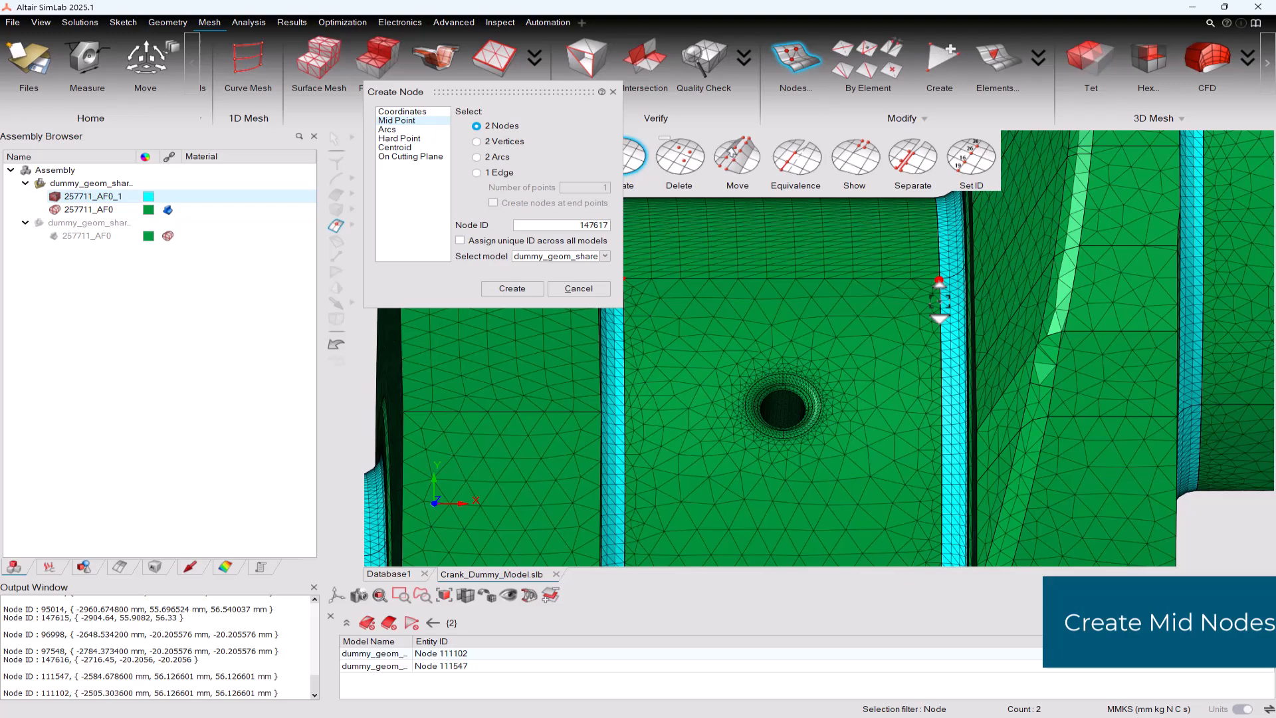
click(512, 290)
Create a mid node on the middle crankpin between matching nodes beside its two fillets
scroll(854, 432, down, 5)
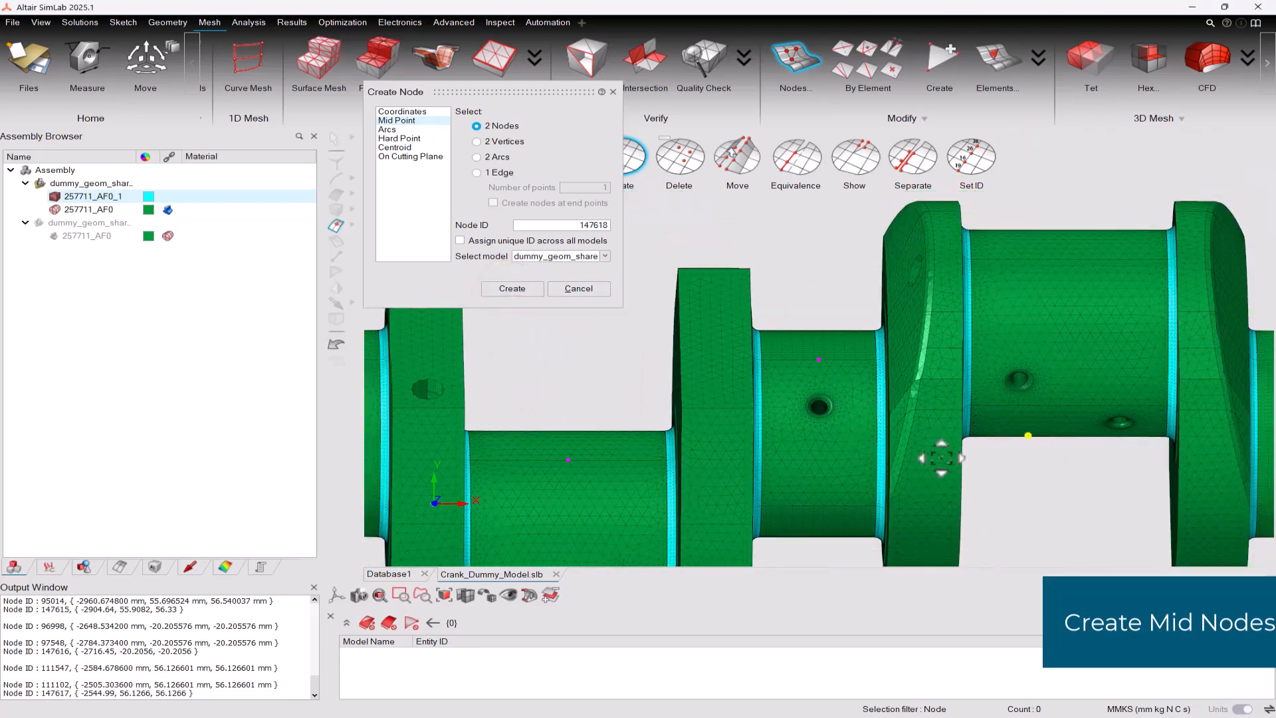
scroll(942, 457, up, 6)
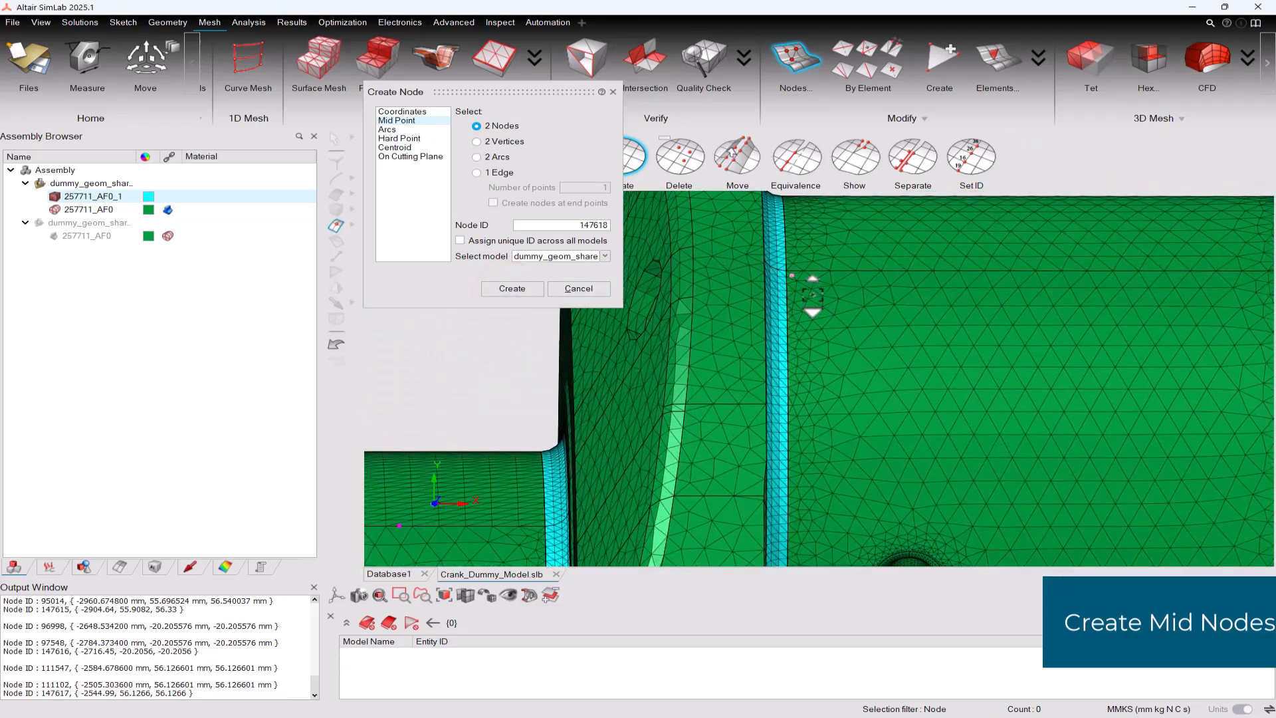
click(787, 271)
right_drag(1020, 301, 783, 303)
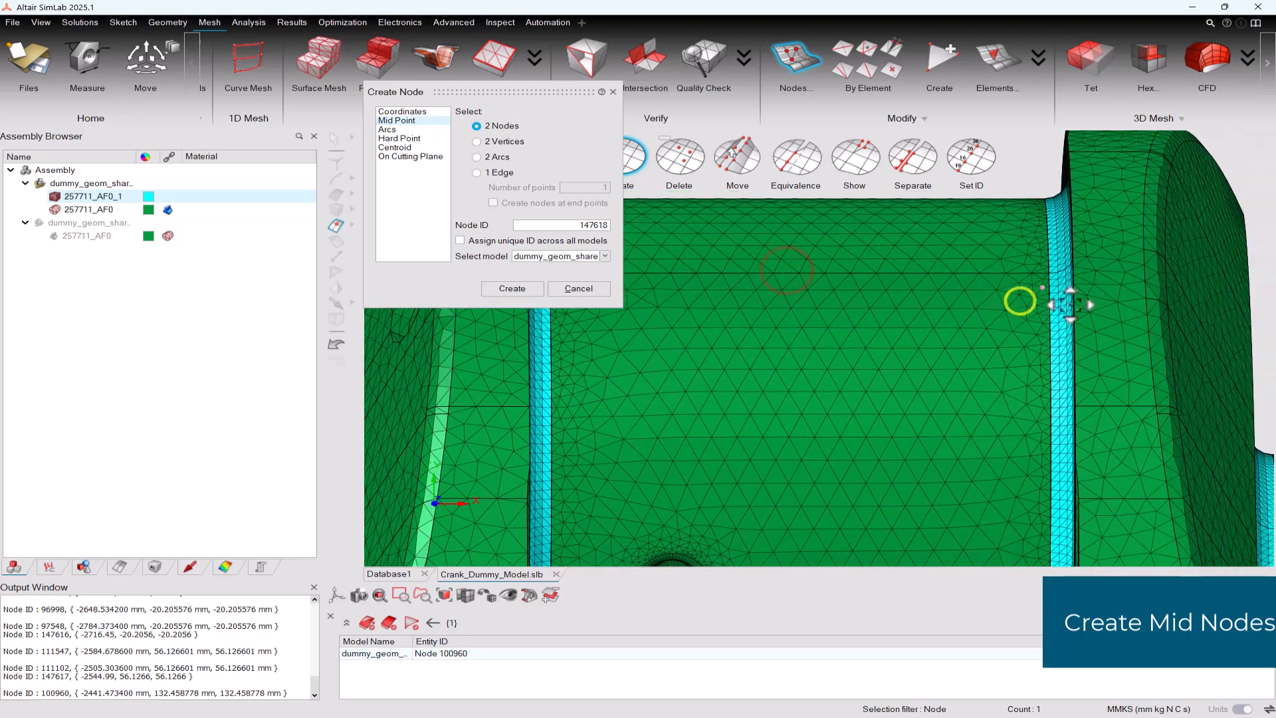
click(1049, 273)
click(512, 288)
Create a mid node on the main journal between the middle and last crankpins, using nodes beside its two fillets
scroll(931, 357, down, 5)
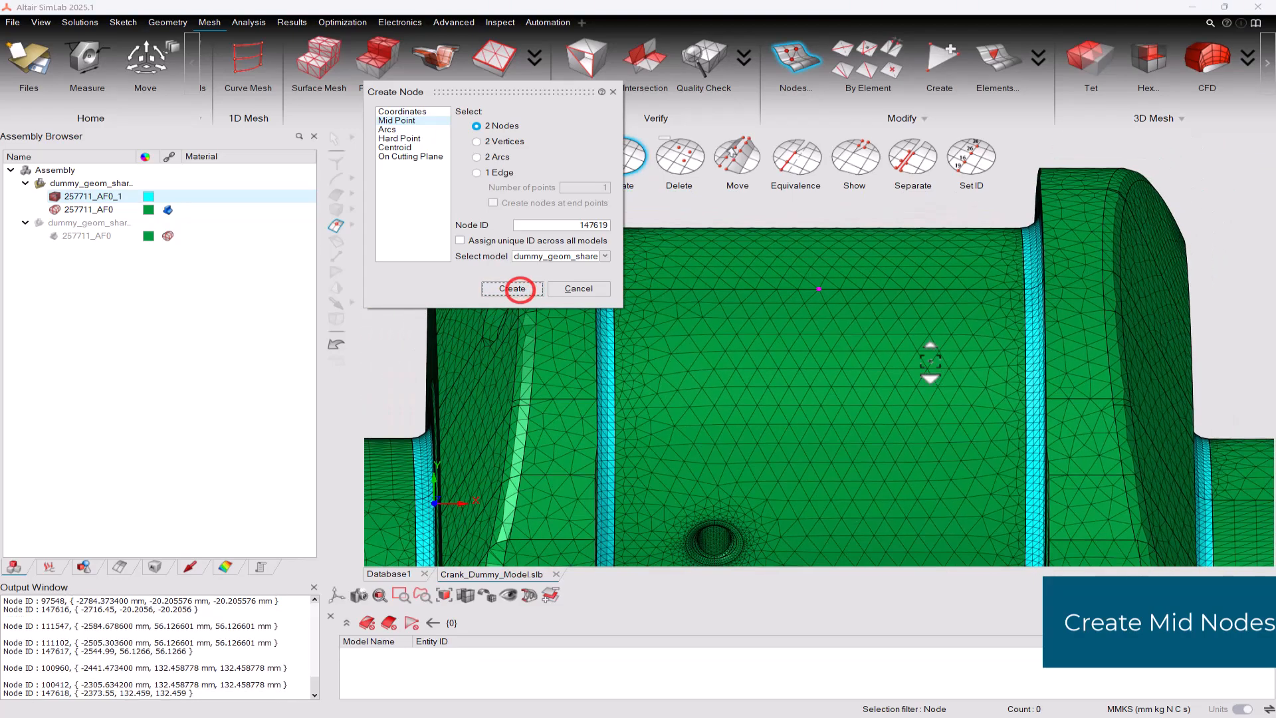
scroll(743, 332, up, 5)
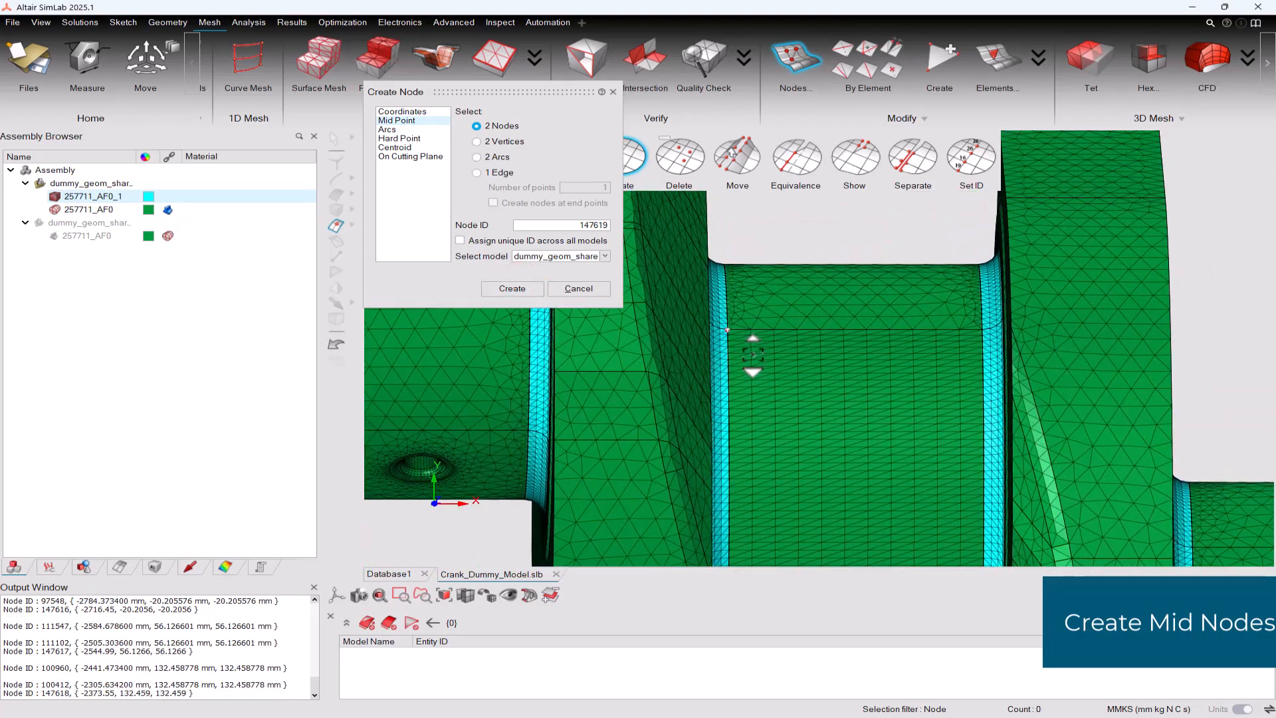
click(723, 326)
click(1063, 340)
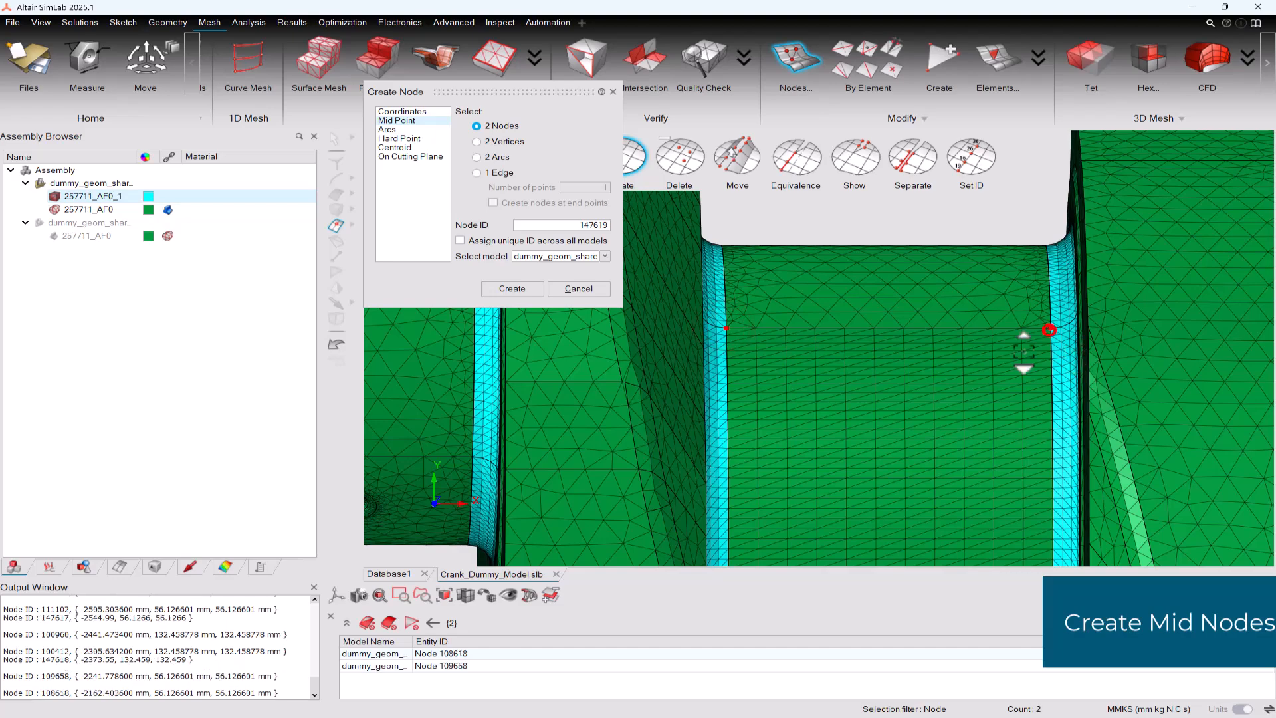
click(512, 288)
Create a mid node on the last crankpin between matching nodes beside its two fillets
scroll(886, 327, down, 3)
scroll(886, 327, down, 2)
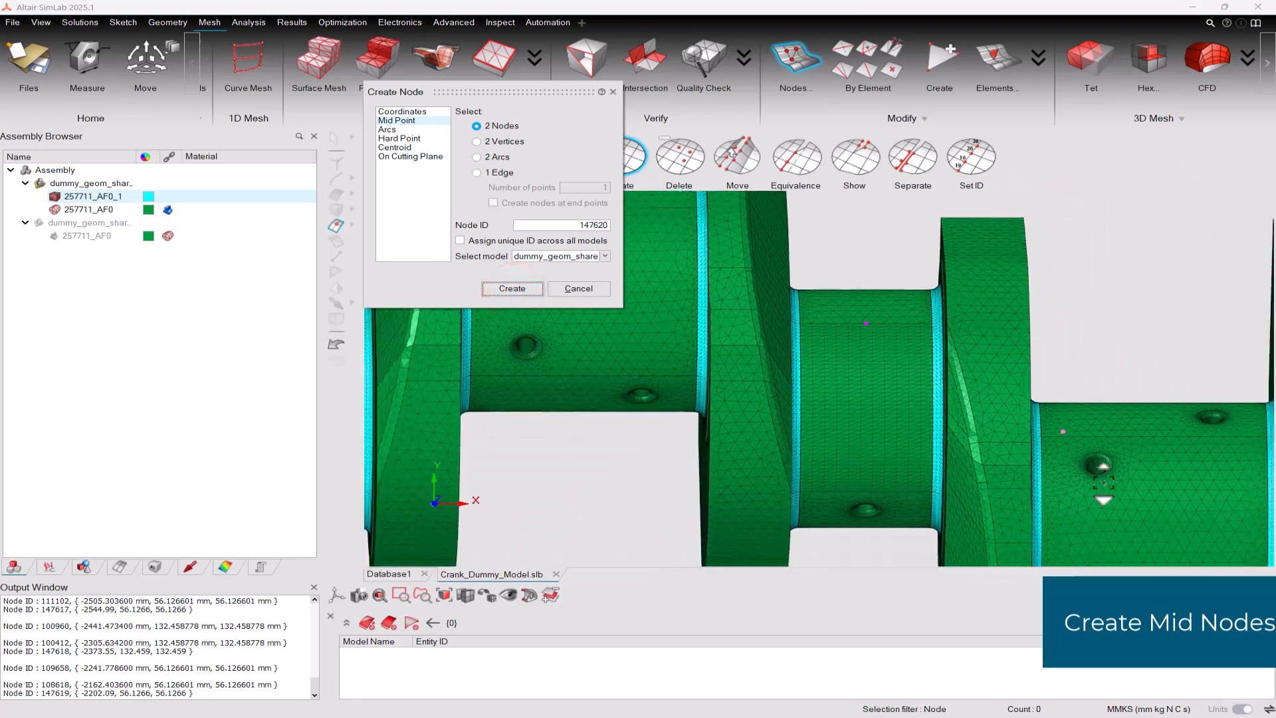
scroll(638, 346, up, 6)
scroll(658, 336, up, 1)
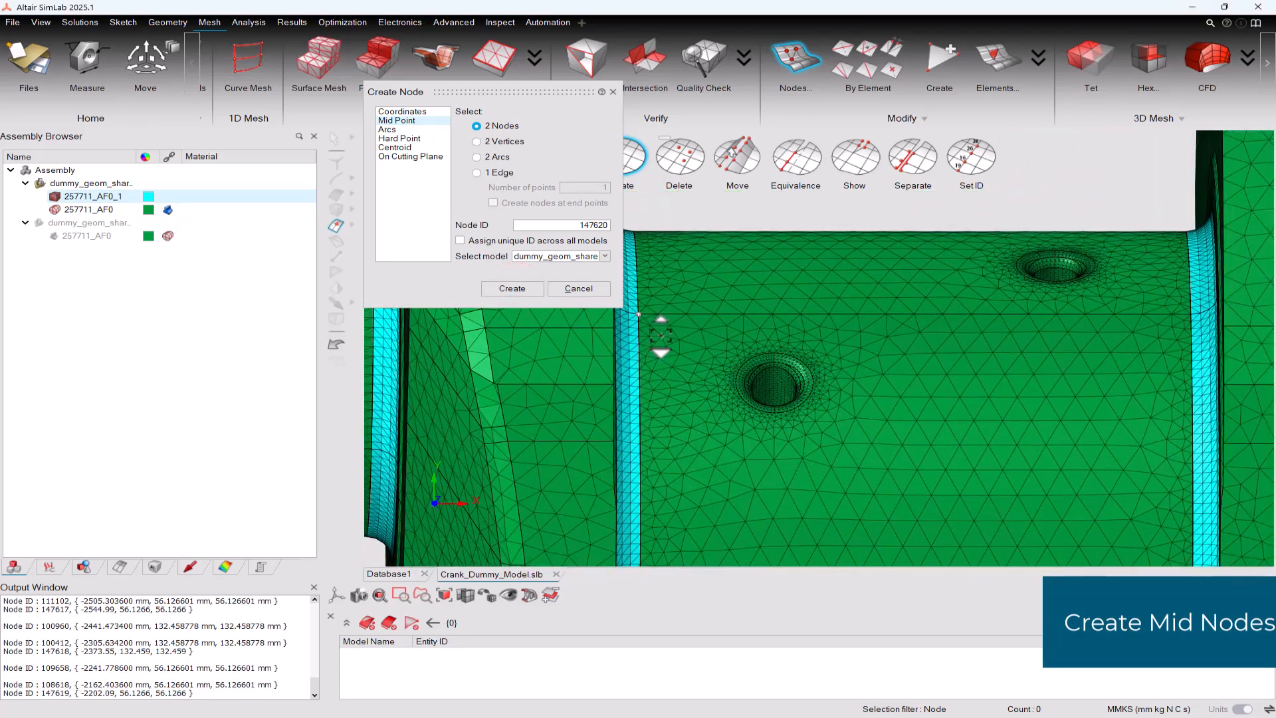
click(638, 313)
click(1191, 314)
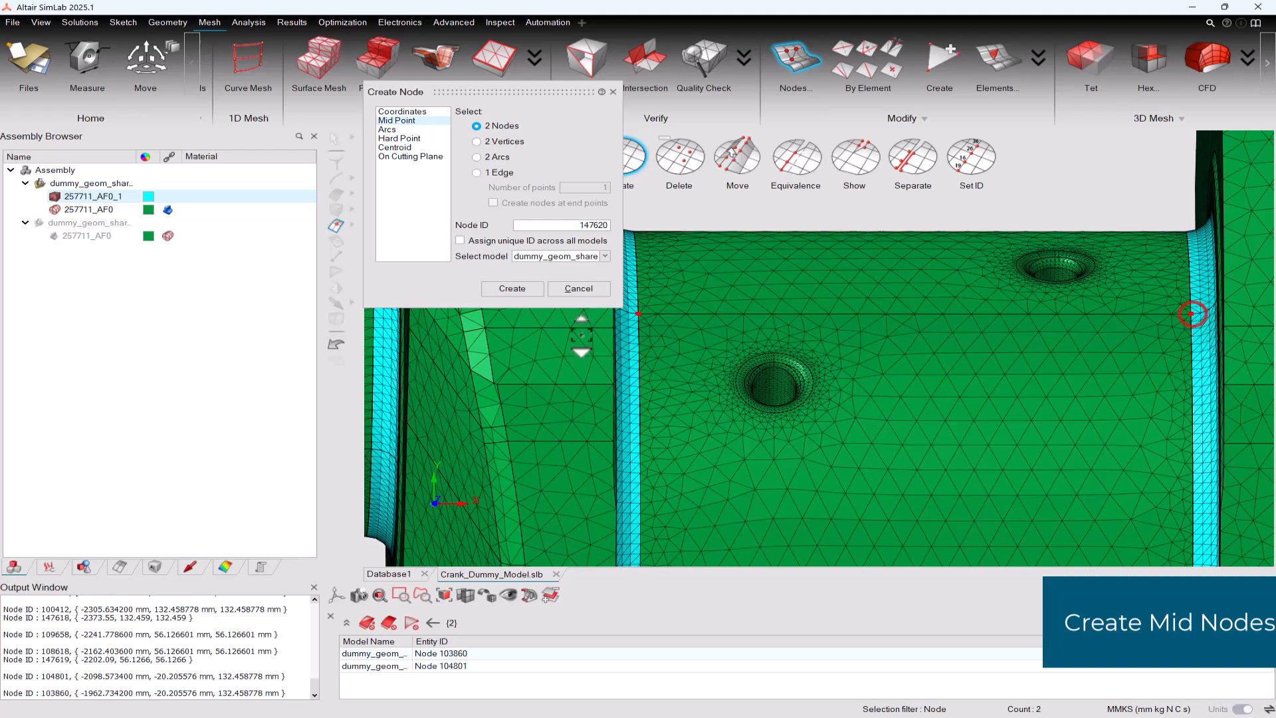
click(512, 288)
Create a mid node on the last end journal between its fillet-side and outer-end nodes, and finish node creation
scroll(904, 381, down, 1)
scroll(904, 381, down, 5)
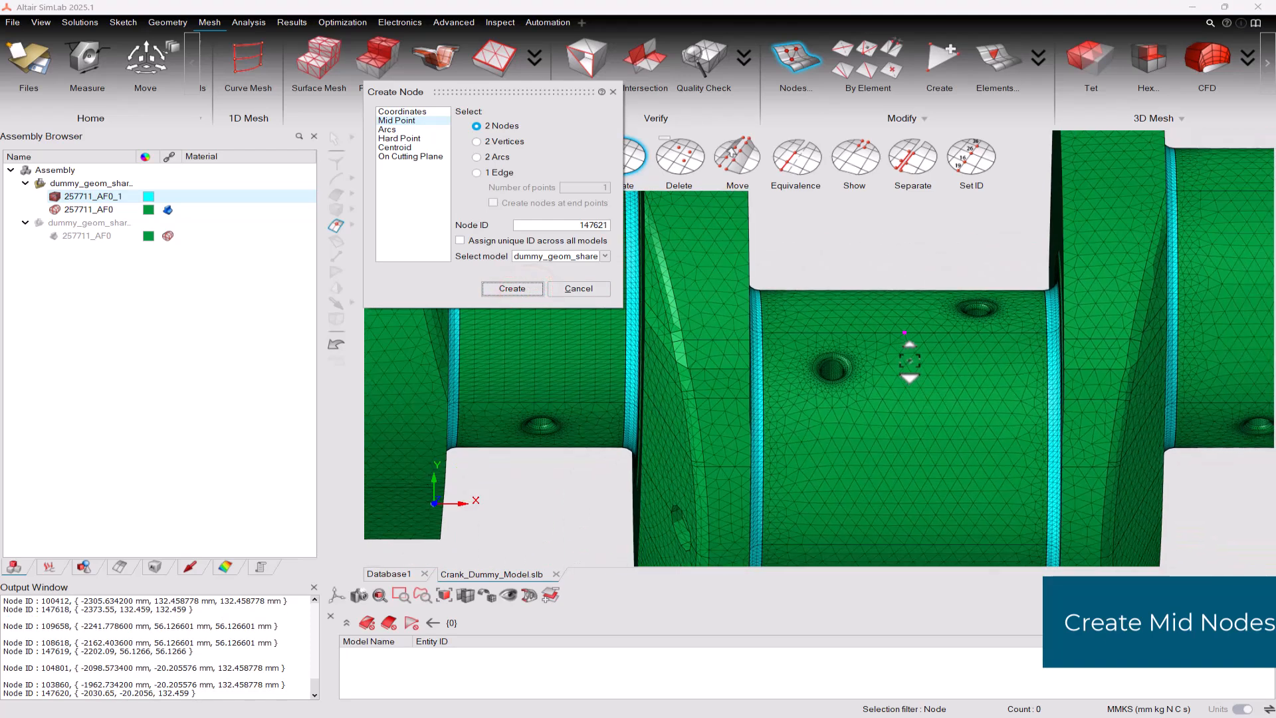
scroll(906, 305, up, 4)
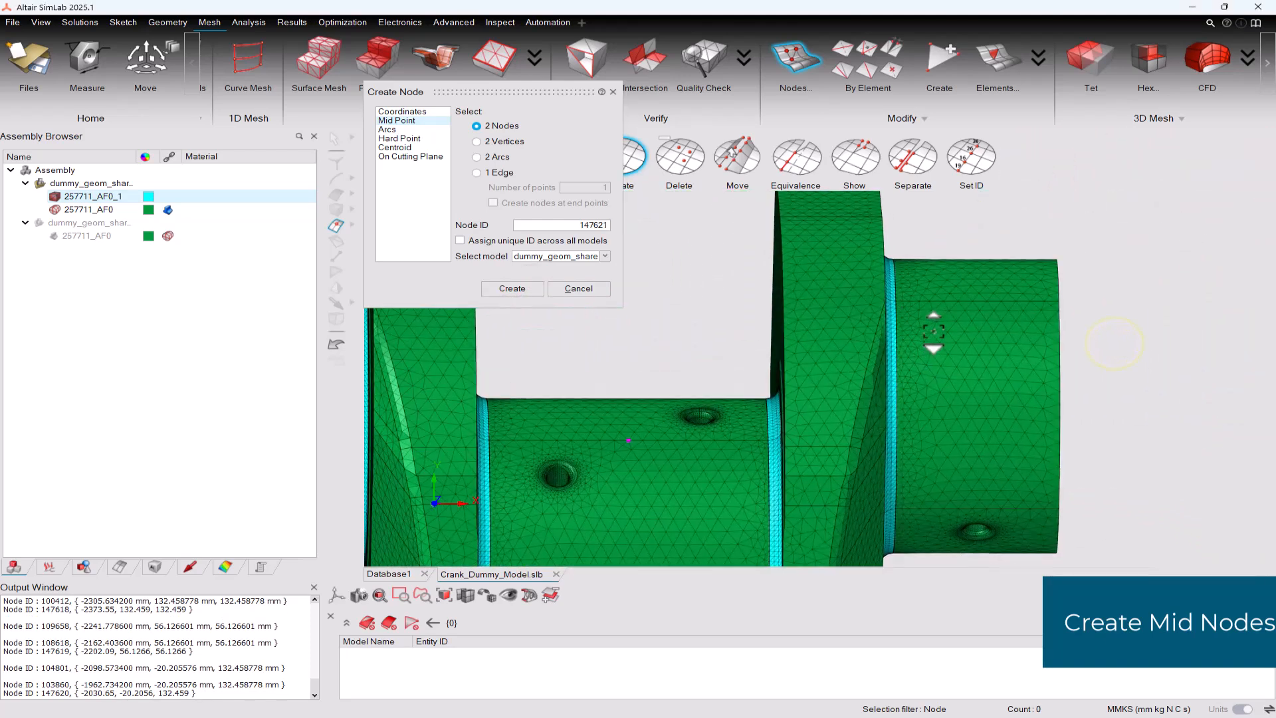
click(891, 299)
scroll(1137, 319, up, 3)
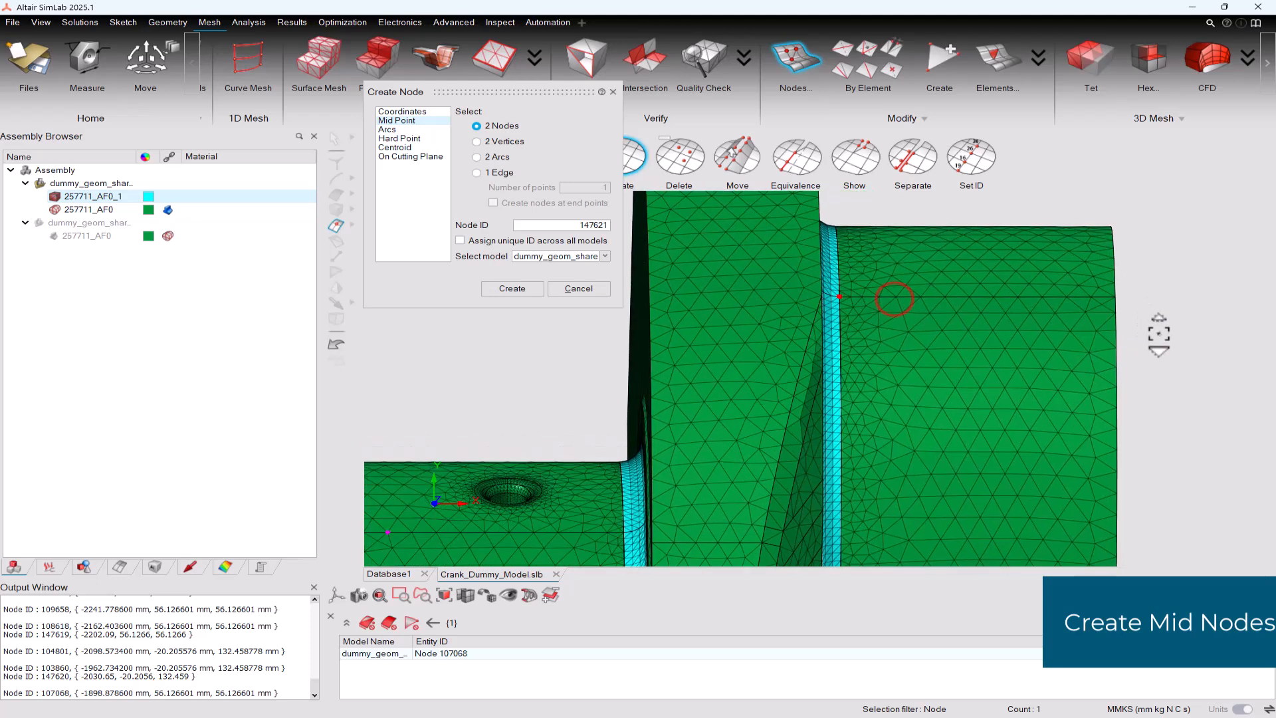
click(1112, 294)
click(512, 288)
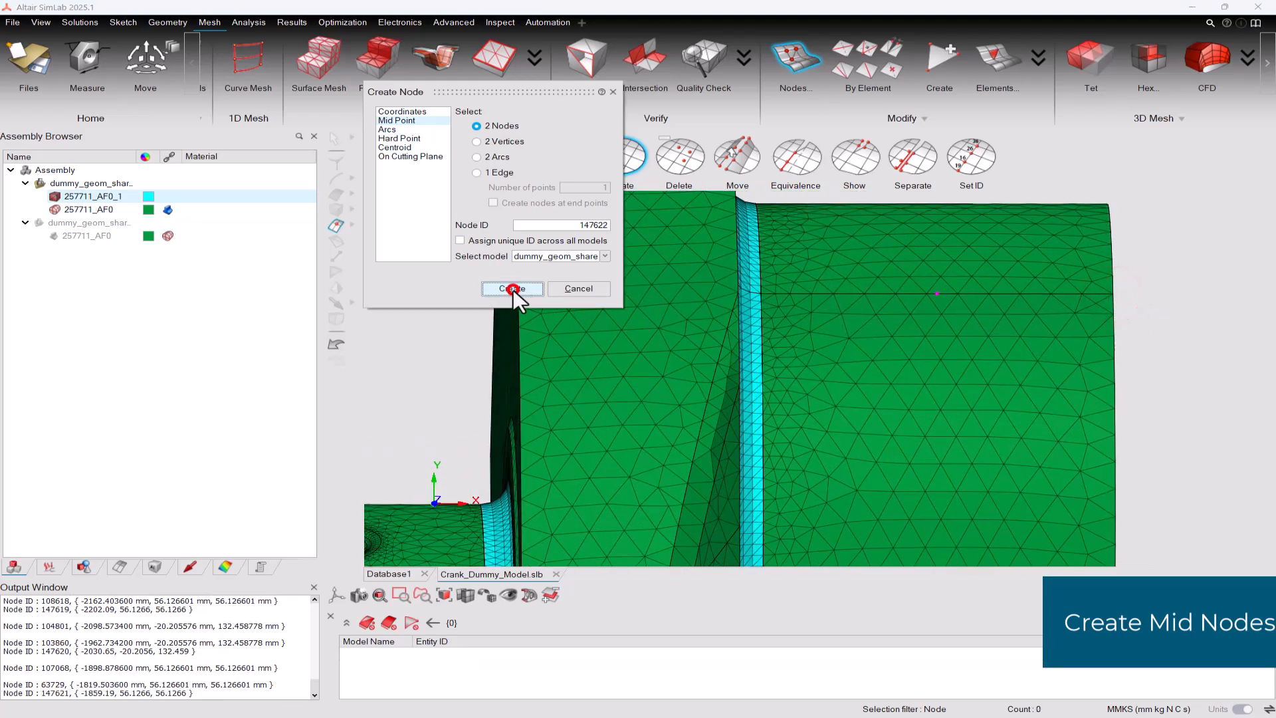
click(575, 289)
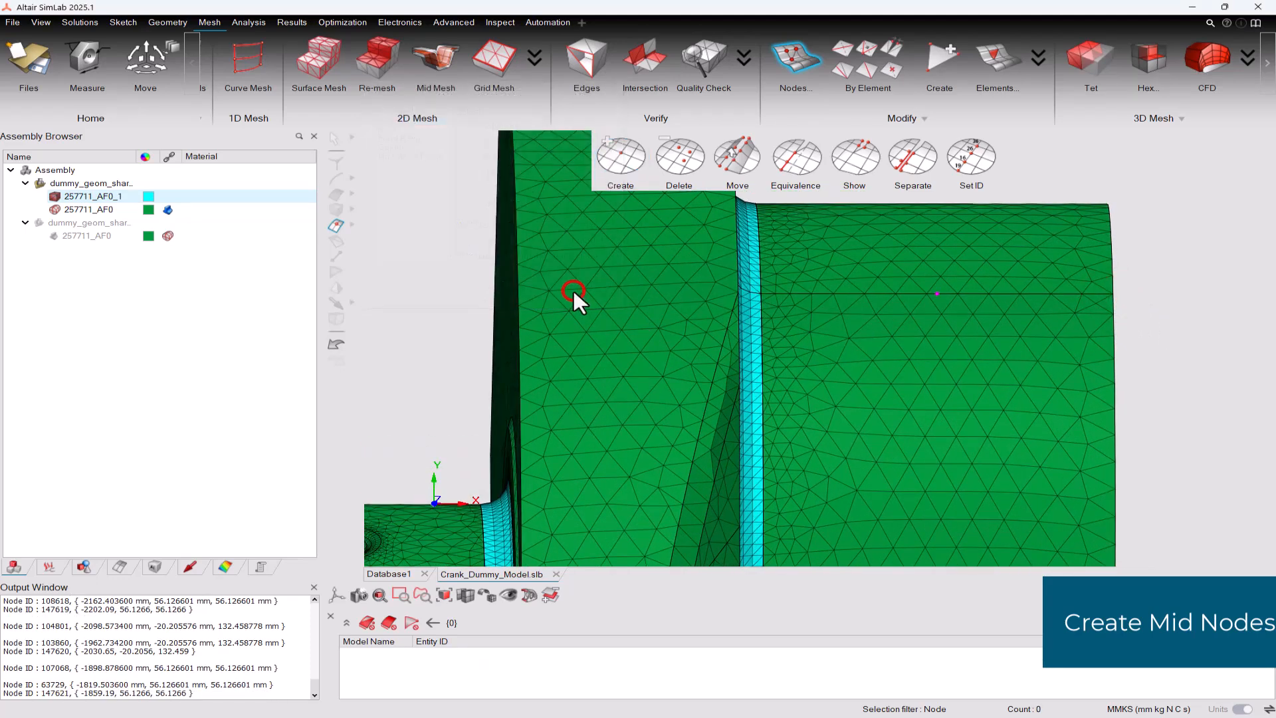
scroll(738, 384, down, 7)
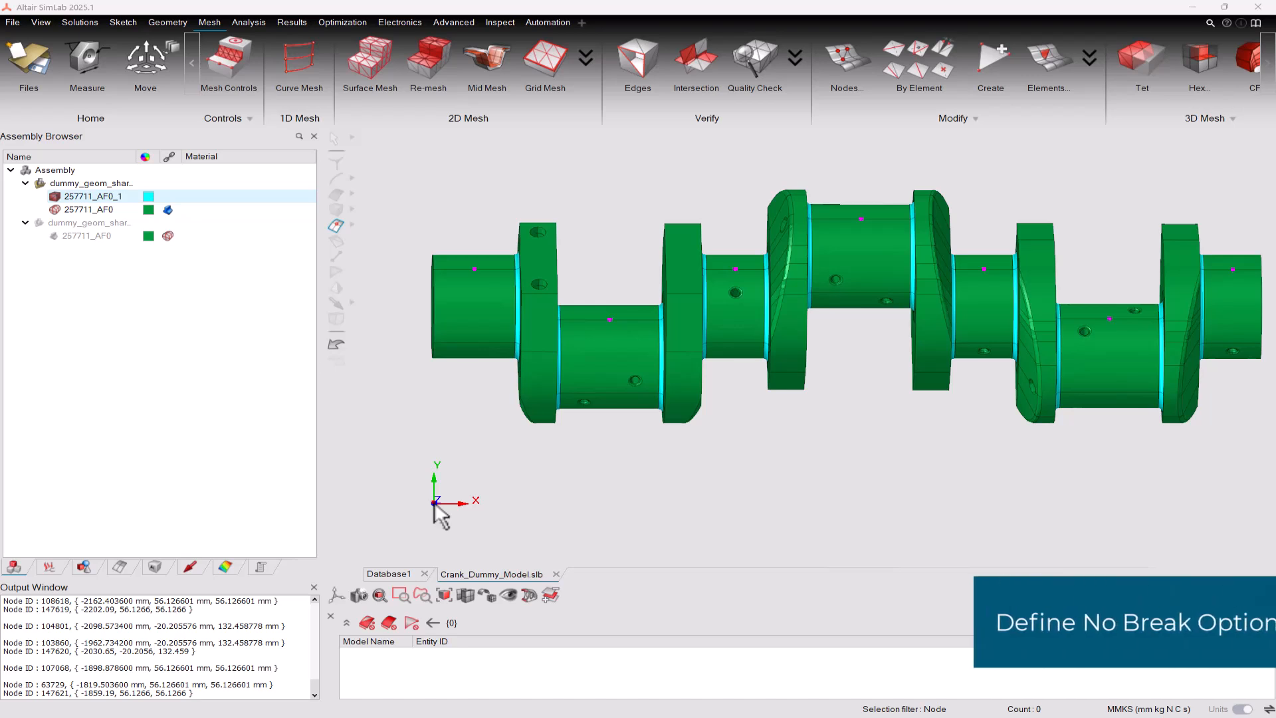
Start the advanced No Break crankshaft meshing tool and name a new group of planes Journal
click(453, 20)
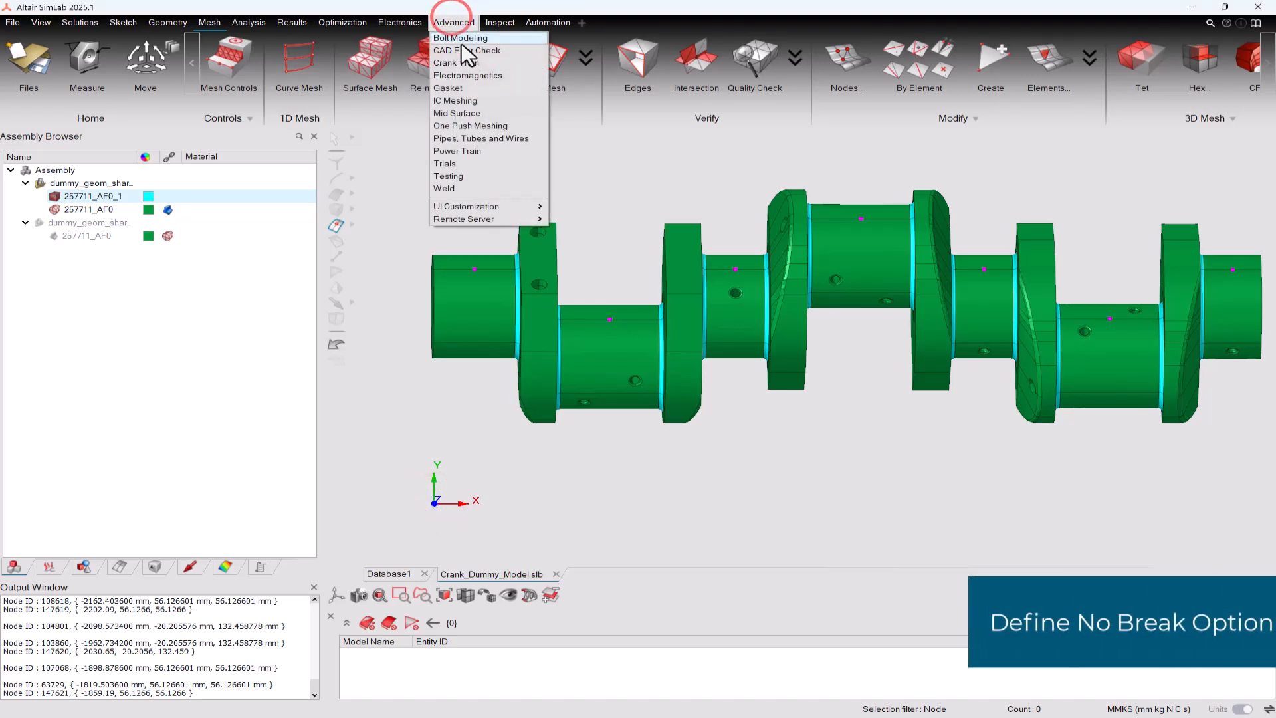
click(456, 62)
click(346, 67)
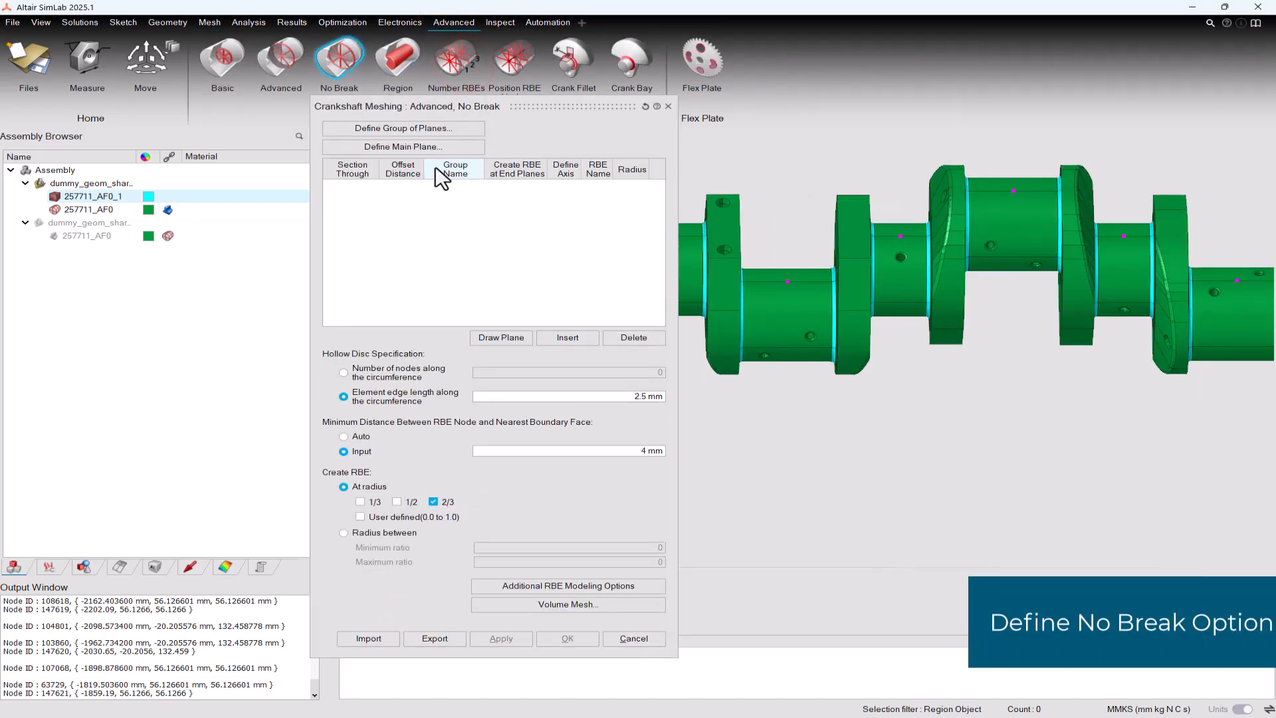
click(415, 130)
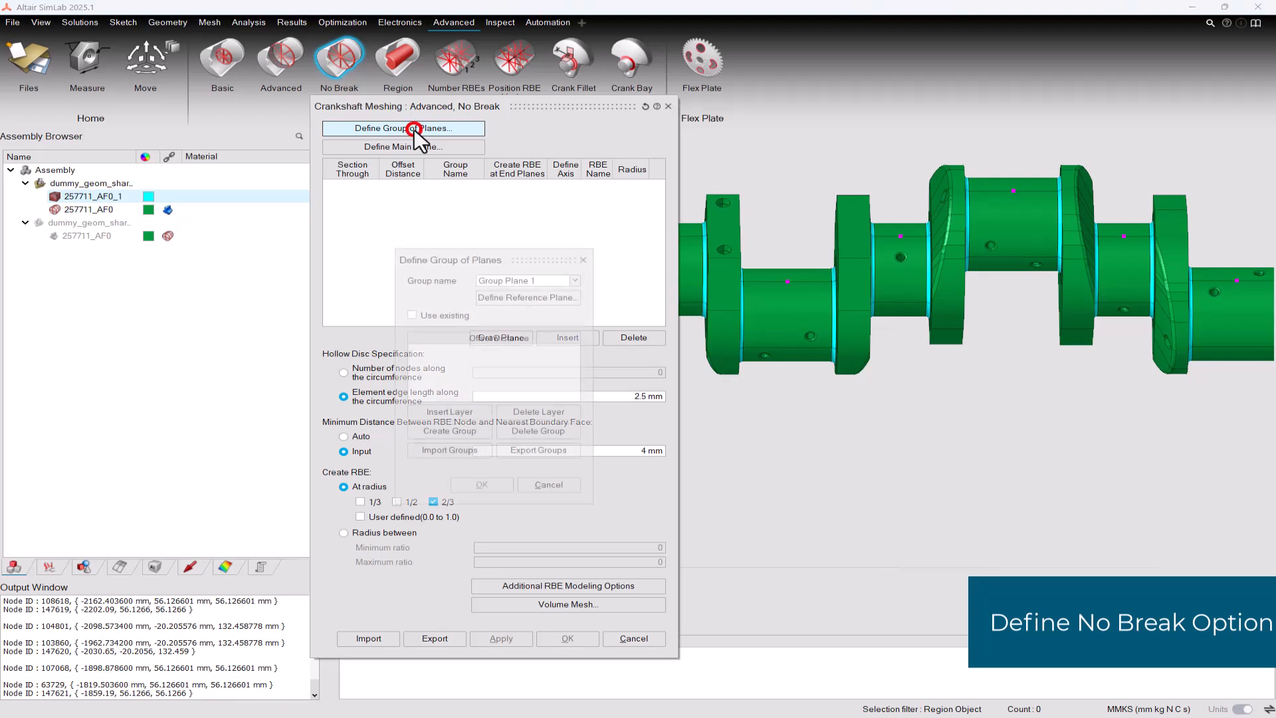
click(556, 280)
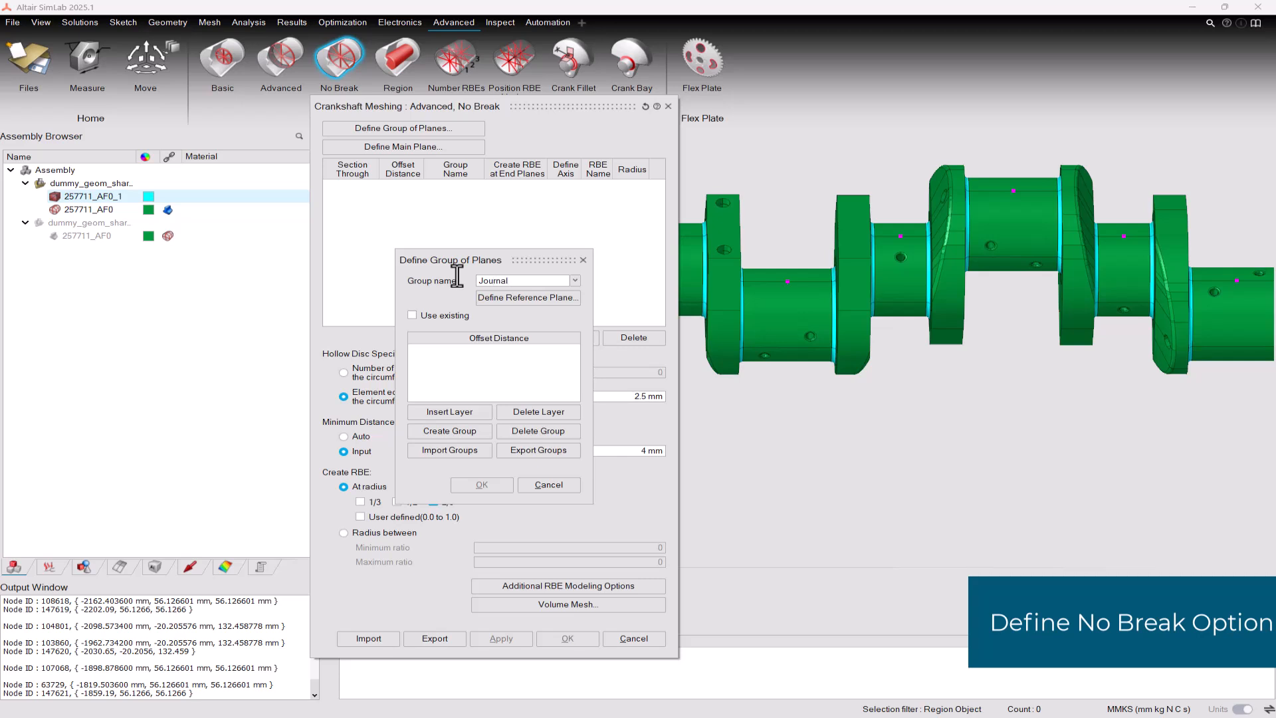
Define the Journal group's reference plane from the arc at the first crankpin's fillet, translated to that crankpin's mid node
click(512, 301)
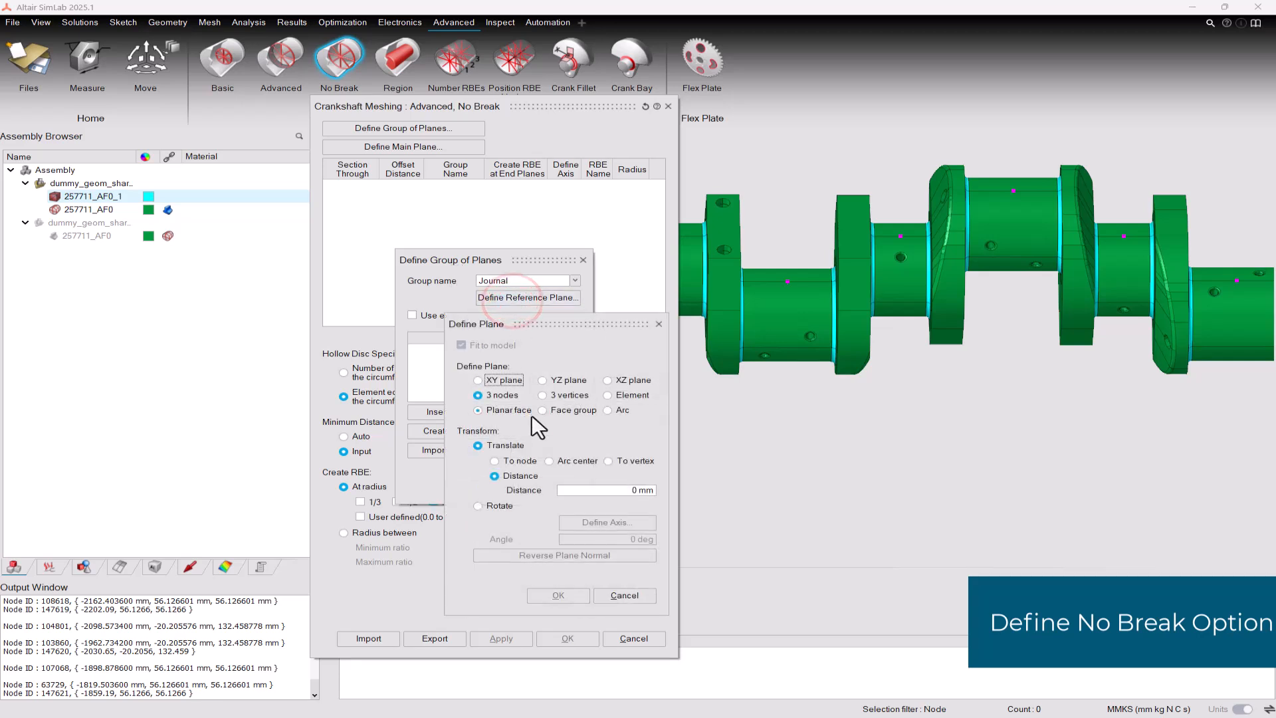
click(607, 410)
scroll(748, 297, up, 5)
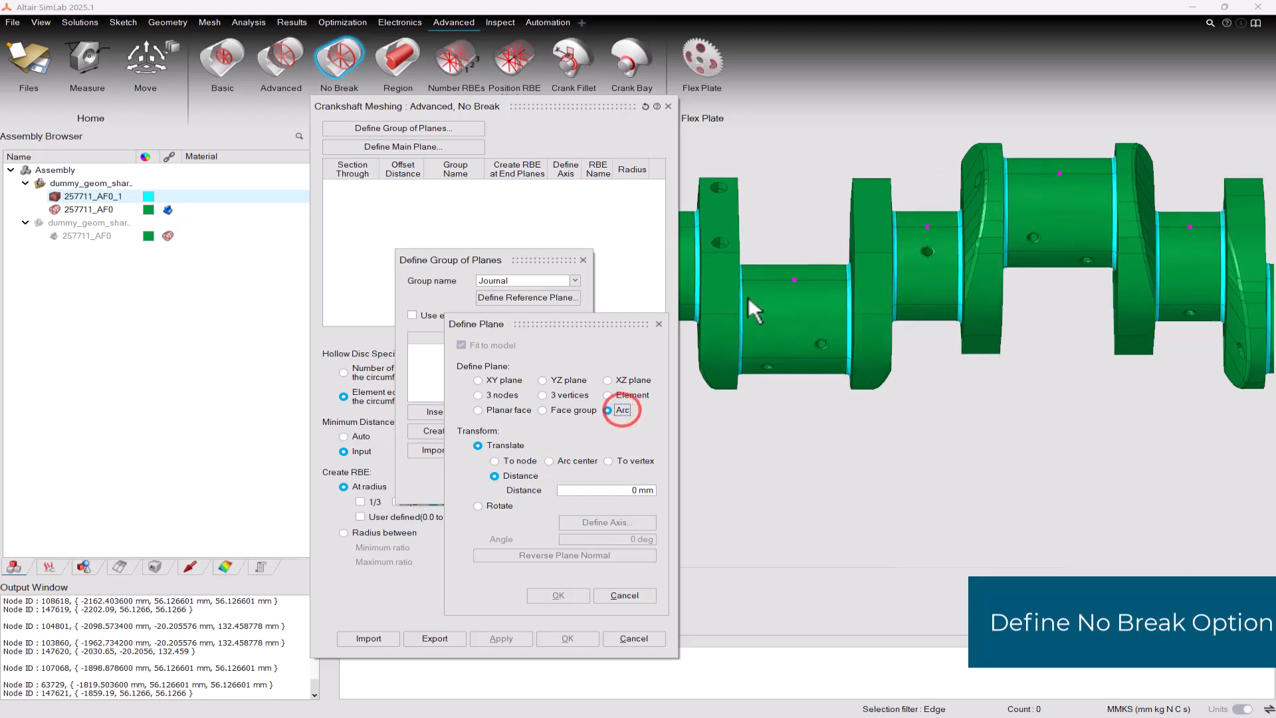
scroll(744, 309, up, 3)
click(741, 307)
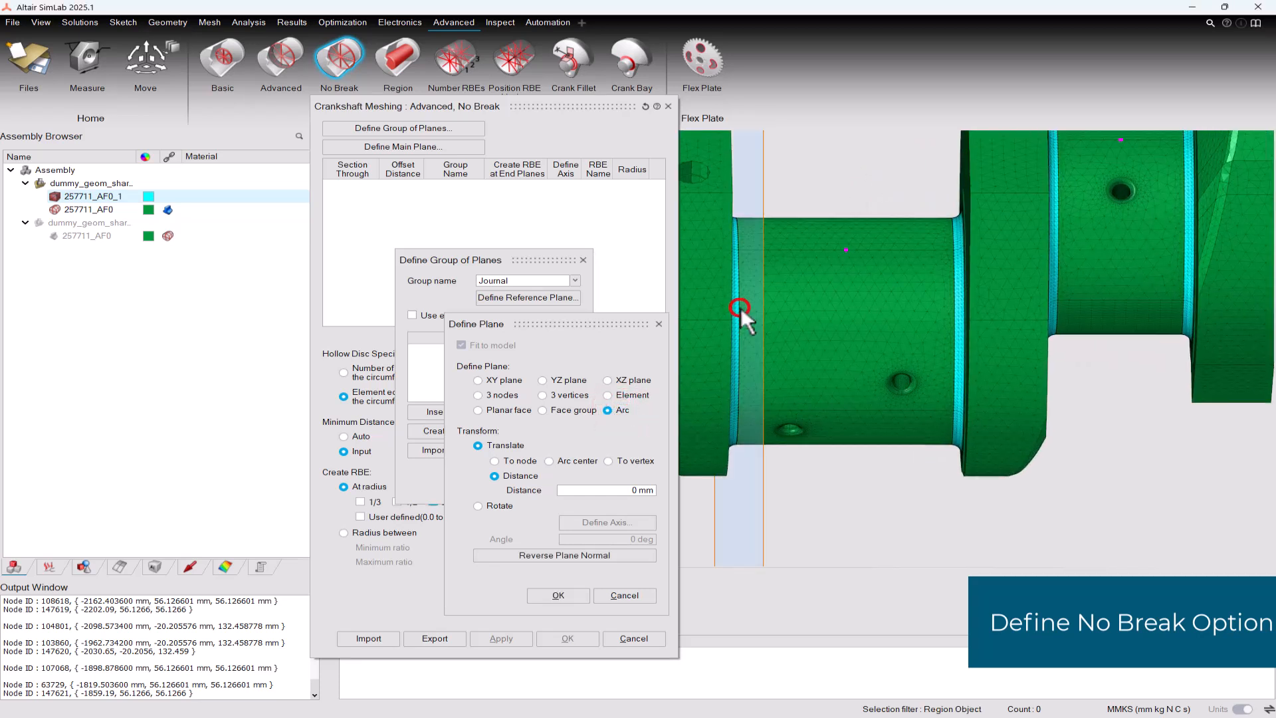
click(519, 461)
scroll(847, 251, up, 2)
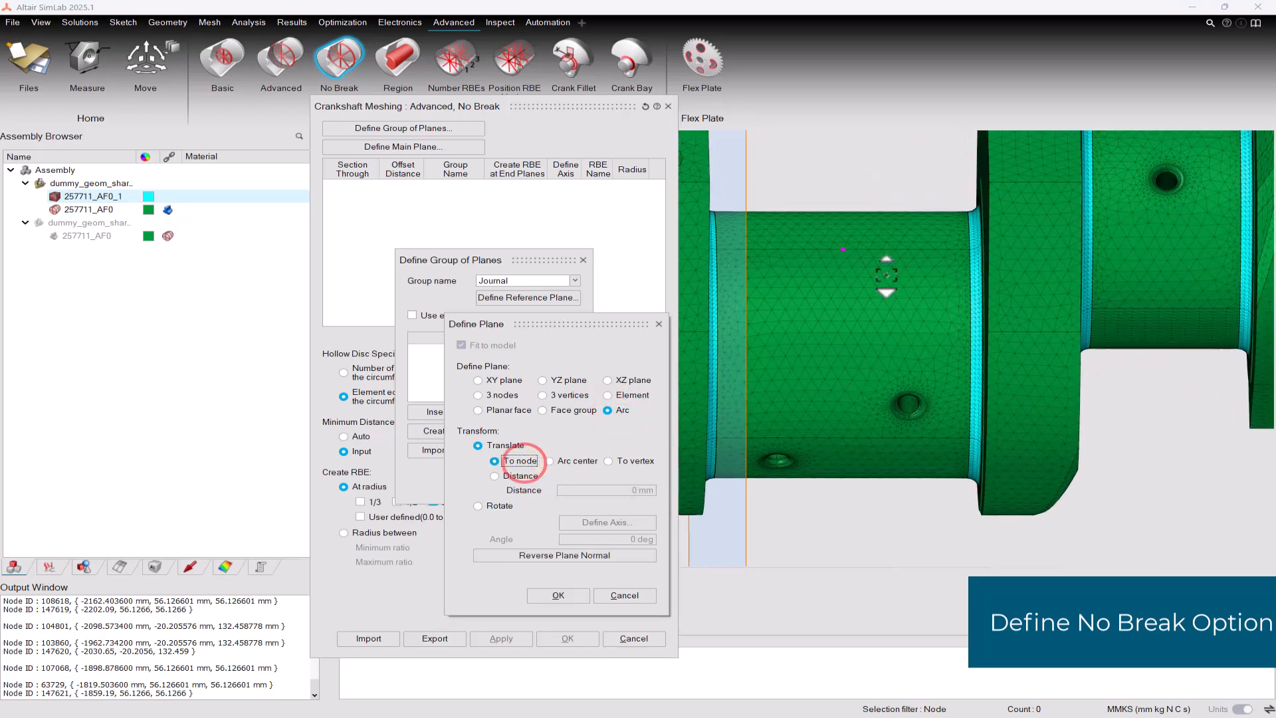
click(846, 252)
scroll(836, 286, down, 3)
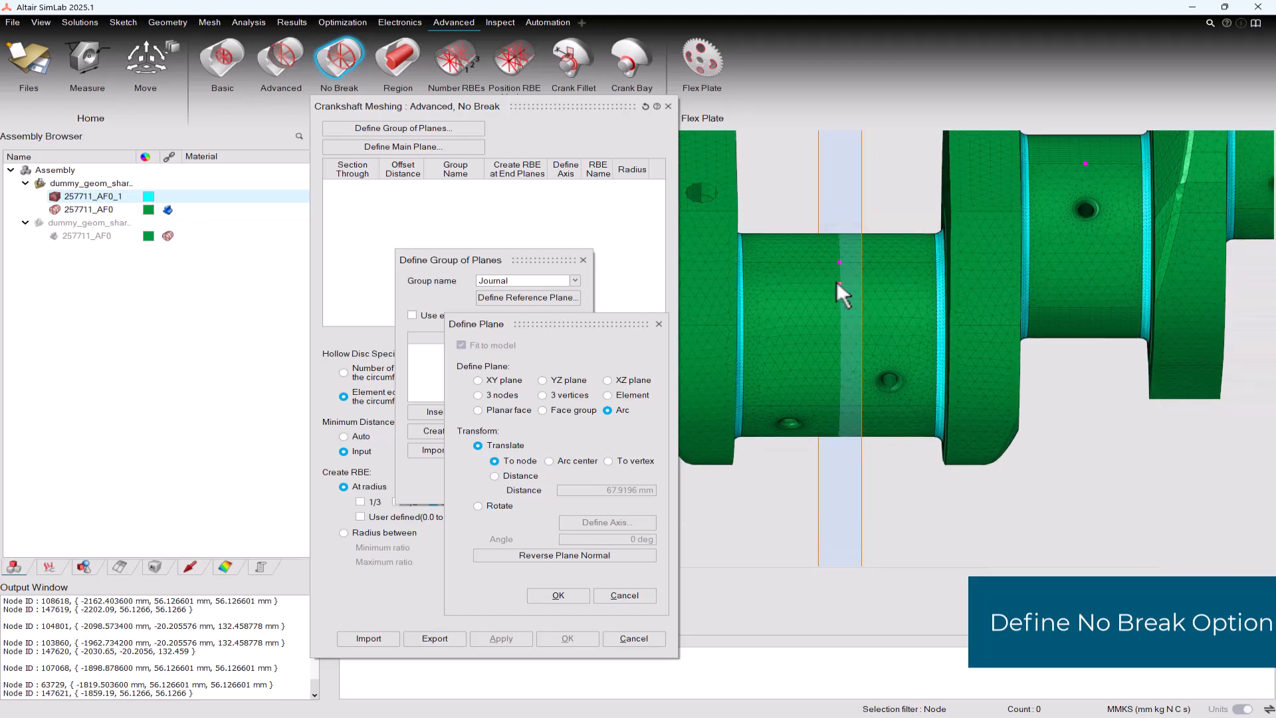
scroll(844, 279, down, 1)
middle_drag(1015, 475, 1039, 497)
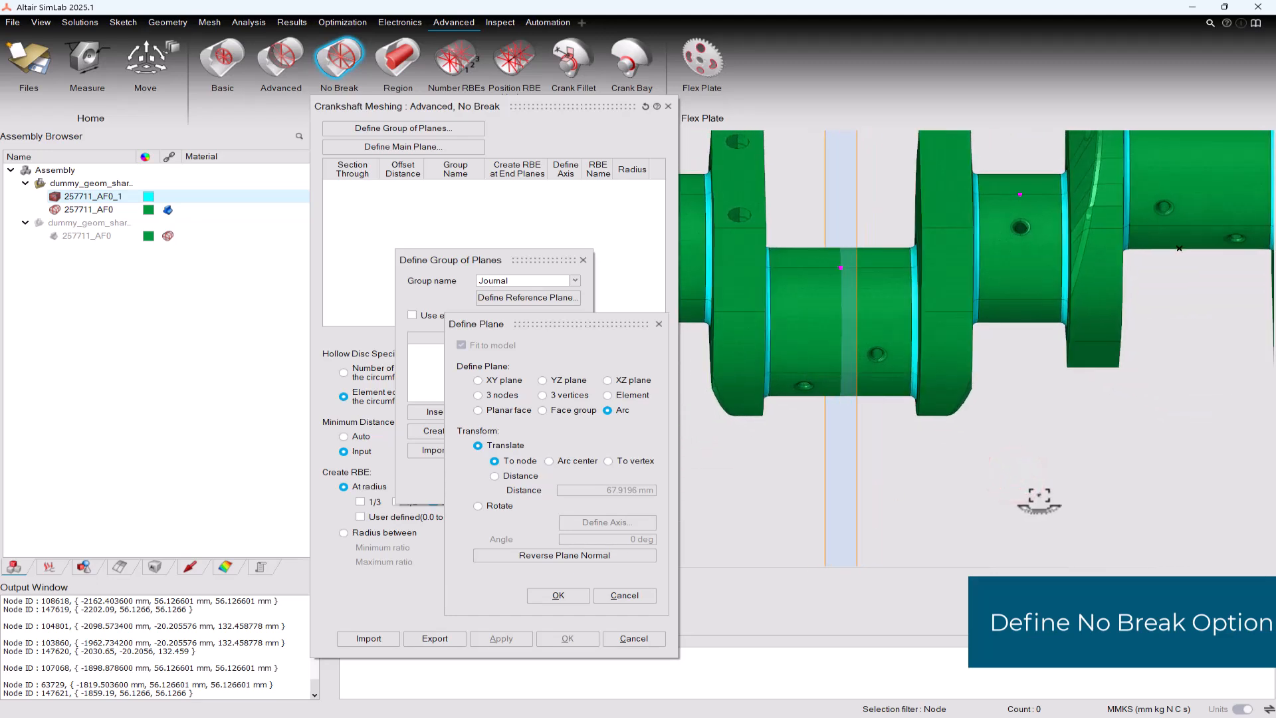
click(573, 596)
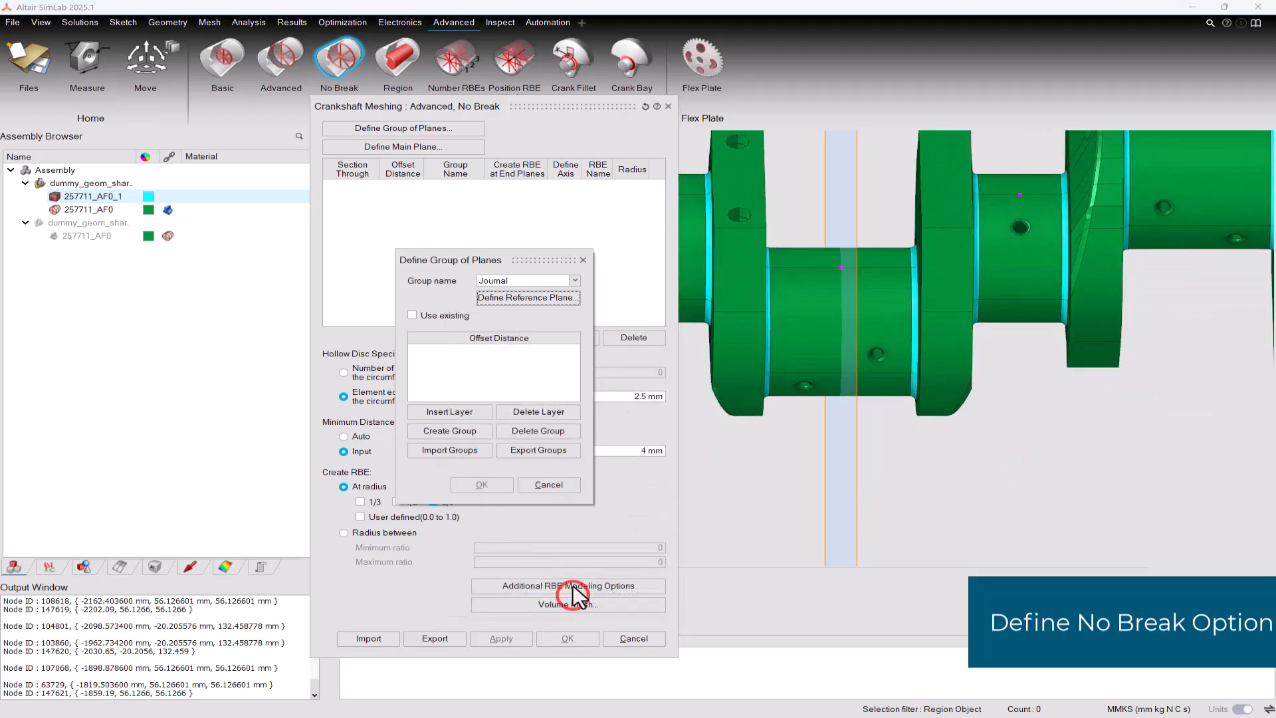
Add the first two Journal layers from nodes between one fillet and the mid node, at offsets of -63.1518 mm and -28 mm
click(445, 411)
scroll(824, 253, up, 3)
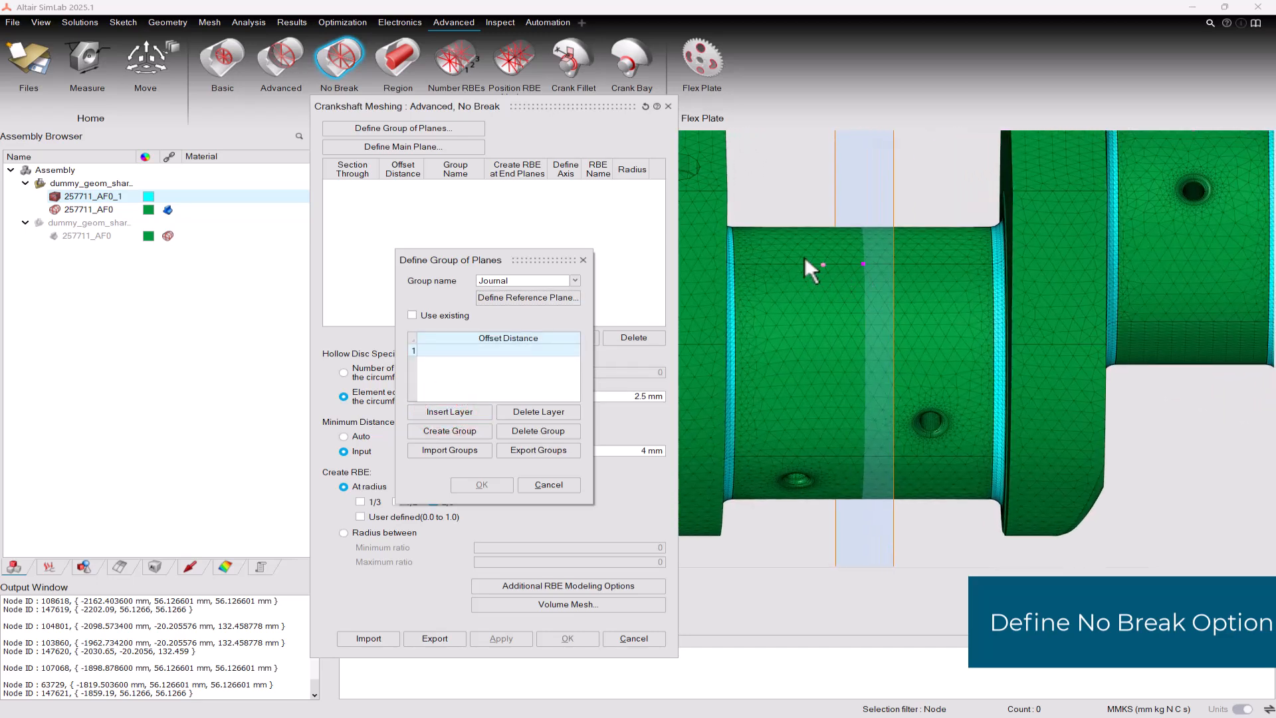
scroll(778, 273, up, 3)
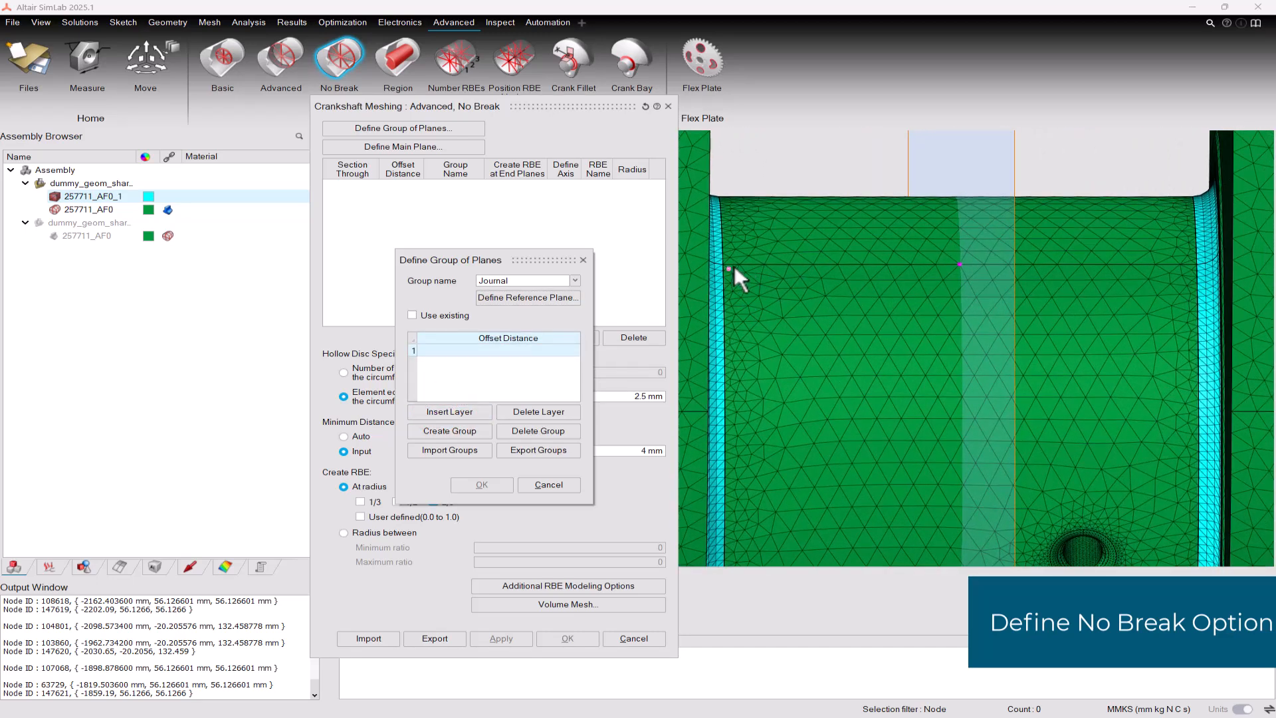
click(741, 265)
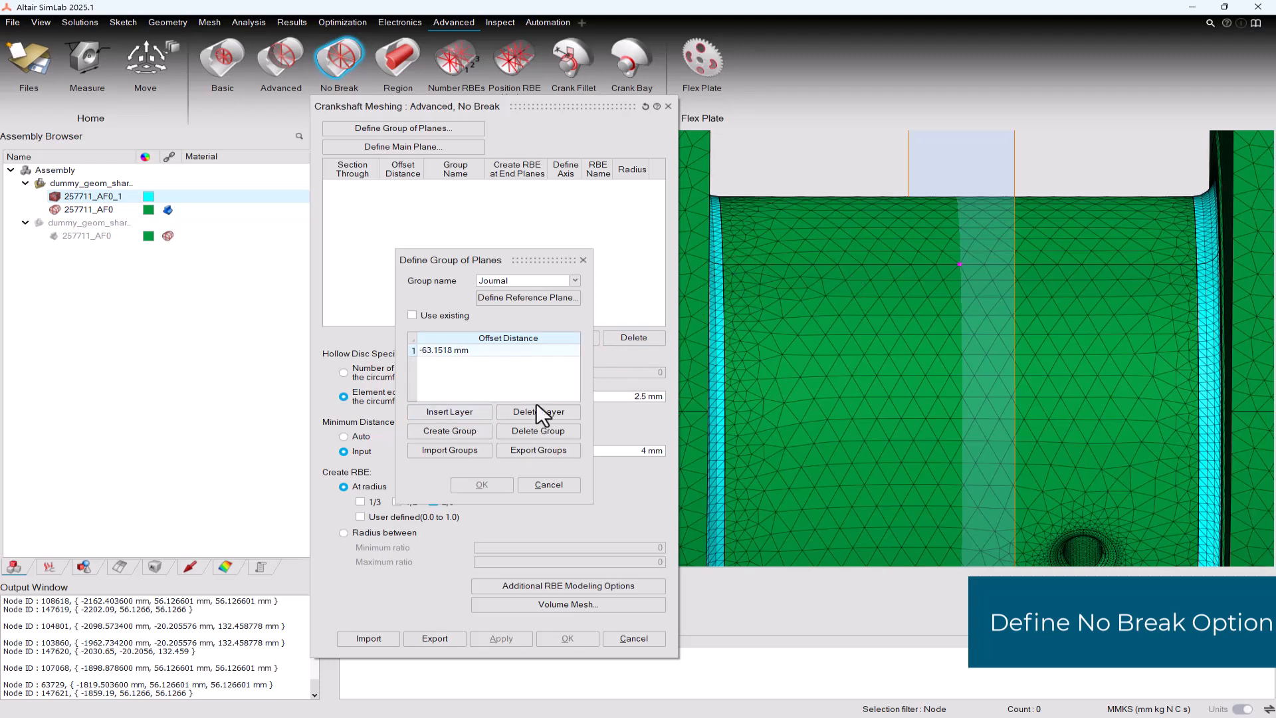
click(447, 412)
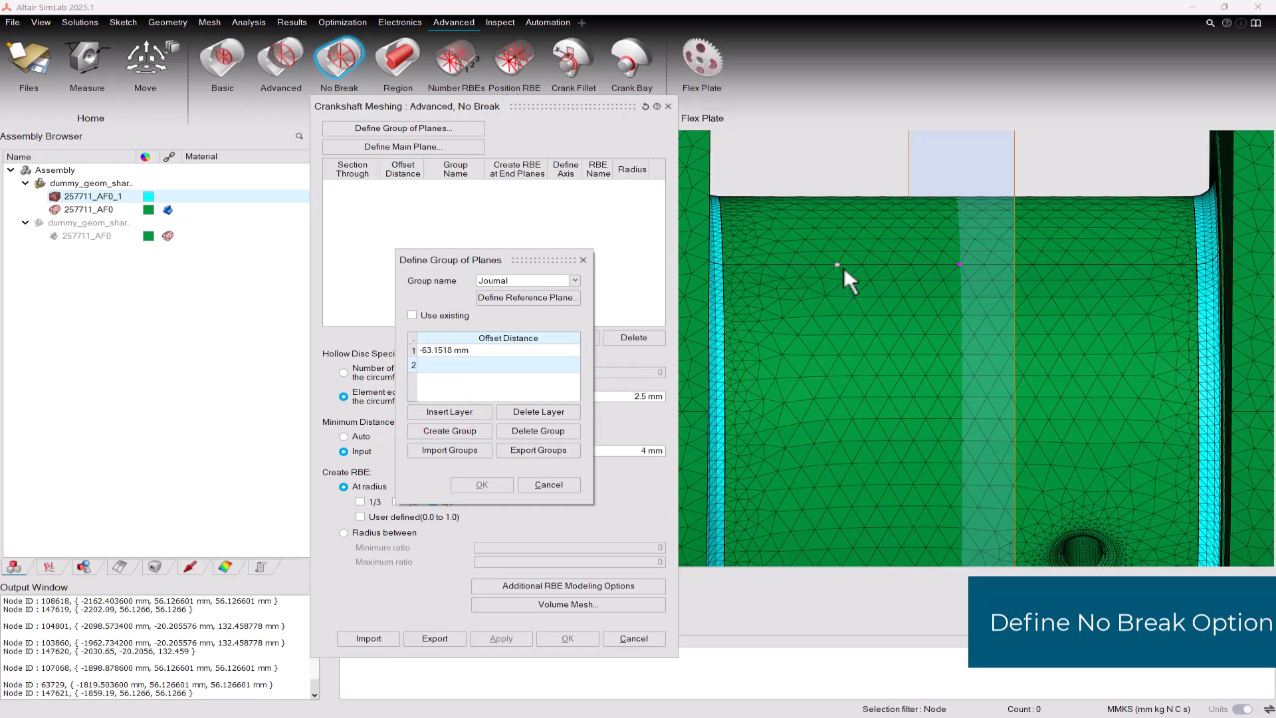
middle_drag(844, 267, 933, 316)
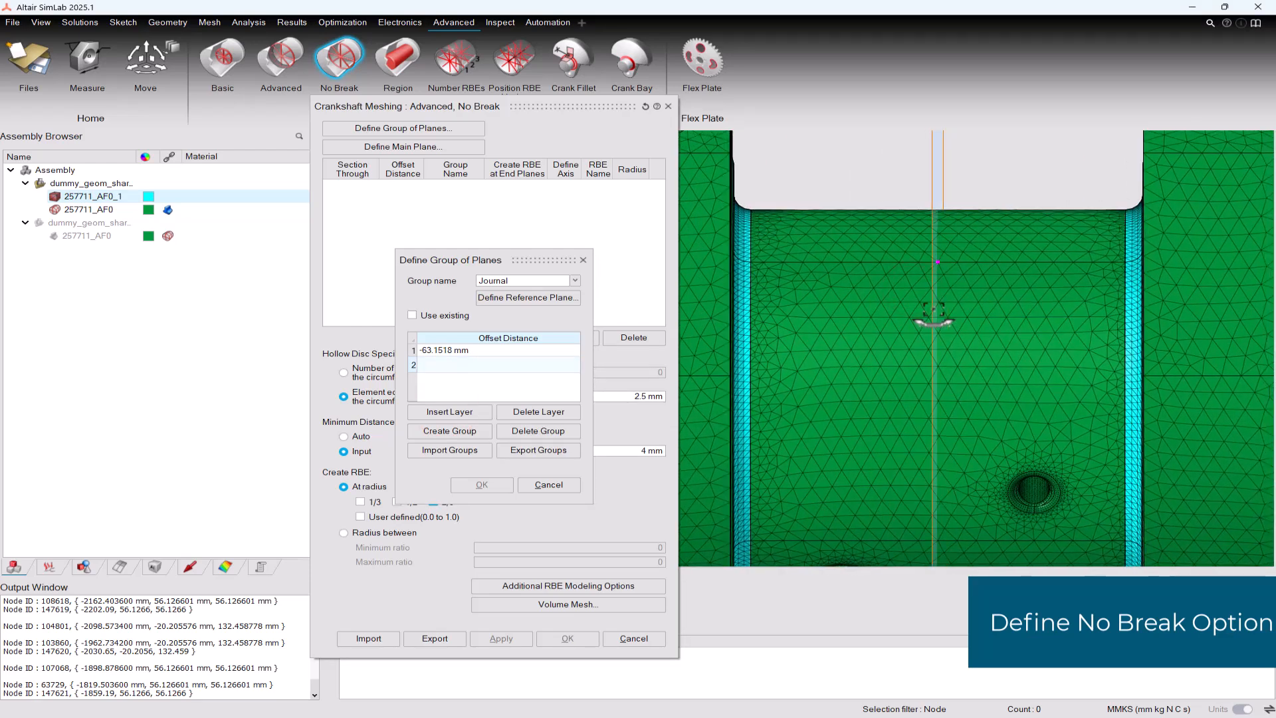
click(859, 262)
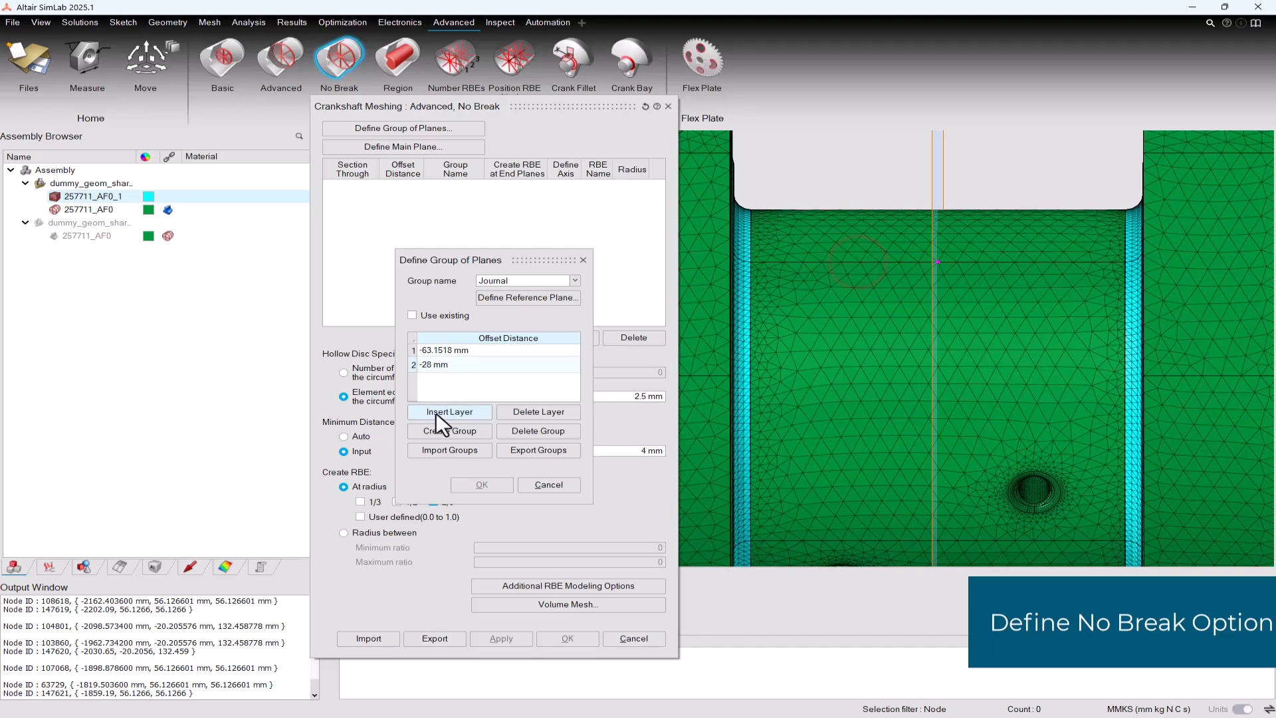
Add Journal layers at 0 mm, 35 mm and 63.1518 mm from nodes between the mid node and the opposite fillet, and create the group
click(446, 412)
middle_drag(926, 323, 935, 263)
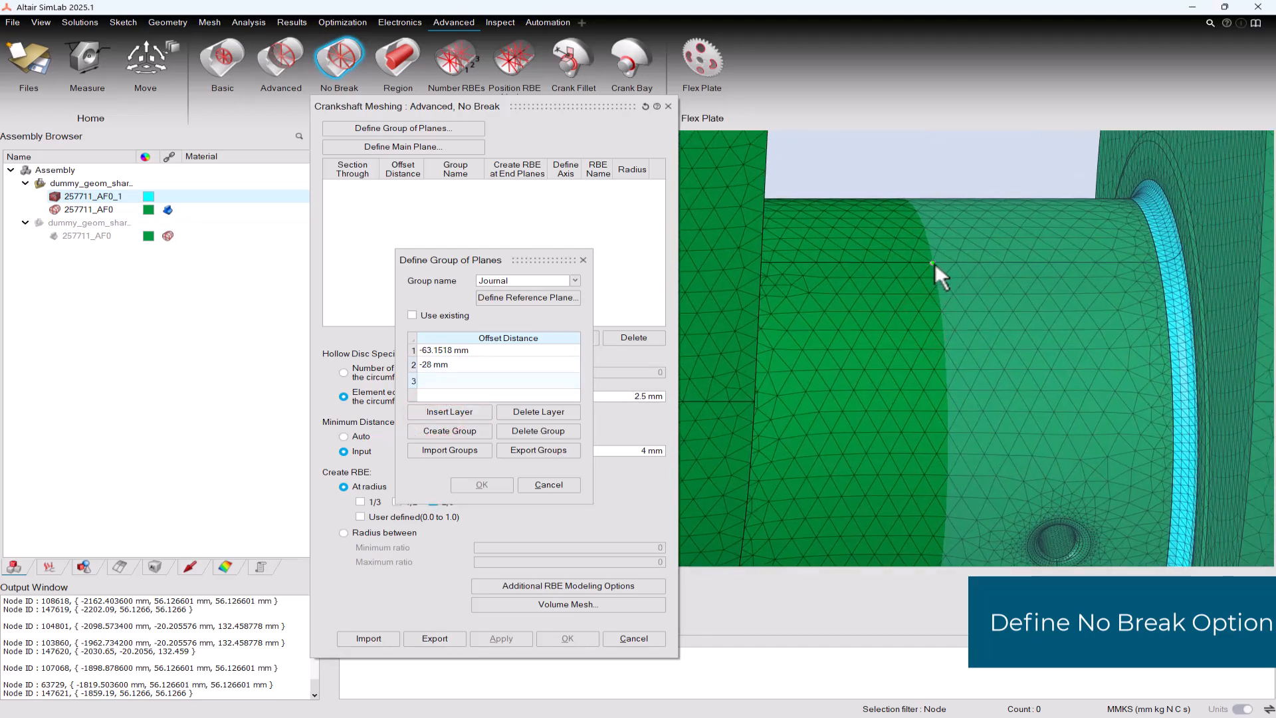
click(936, 262)
click(450, 412)
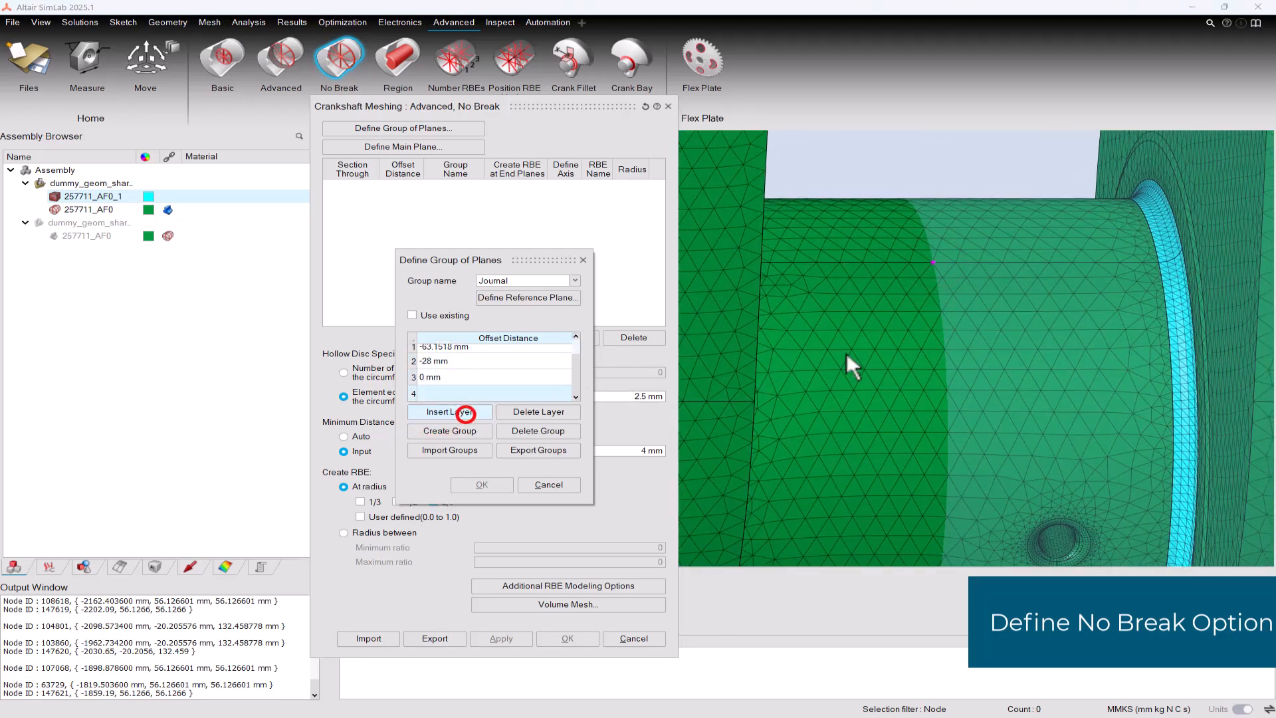
mouse_move(846, 353)
middle_down()
mouse_move(962, 373)
mouse_move(992, 314)
middle_up()
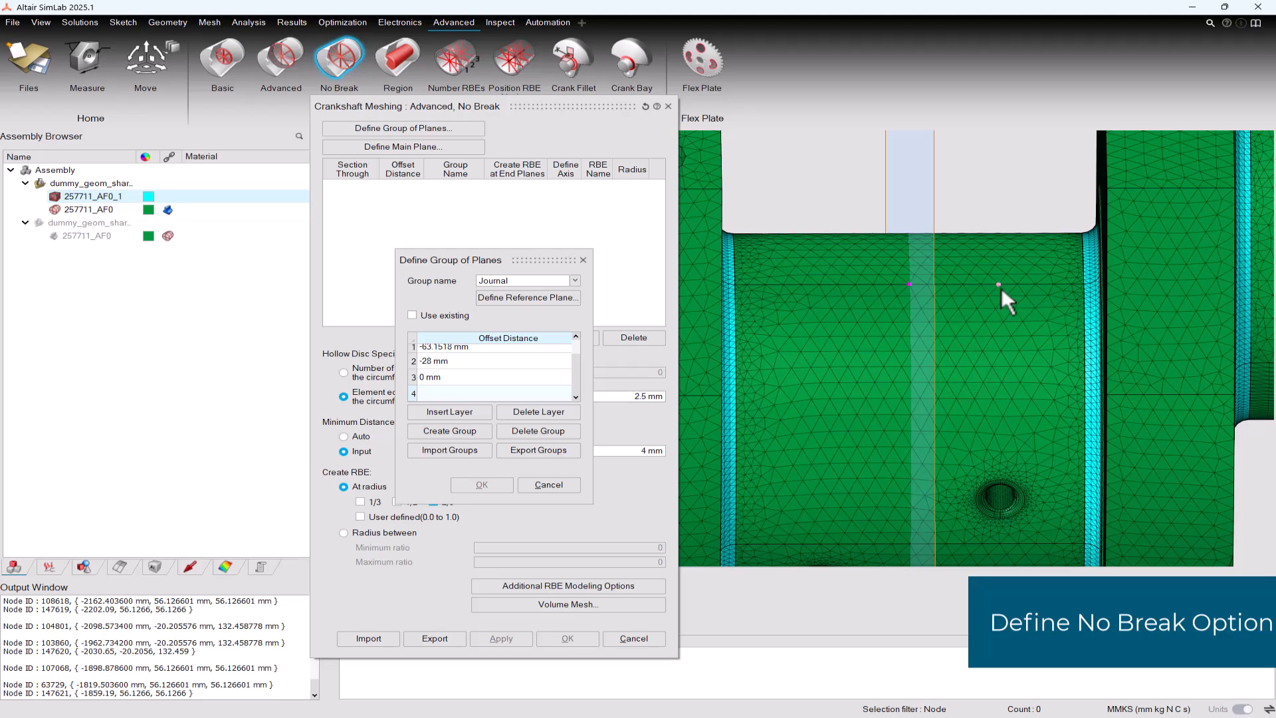
click(999, 286)
click(470, 414)
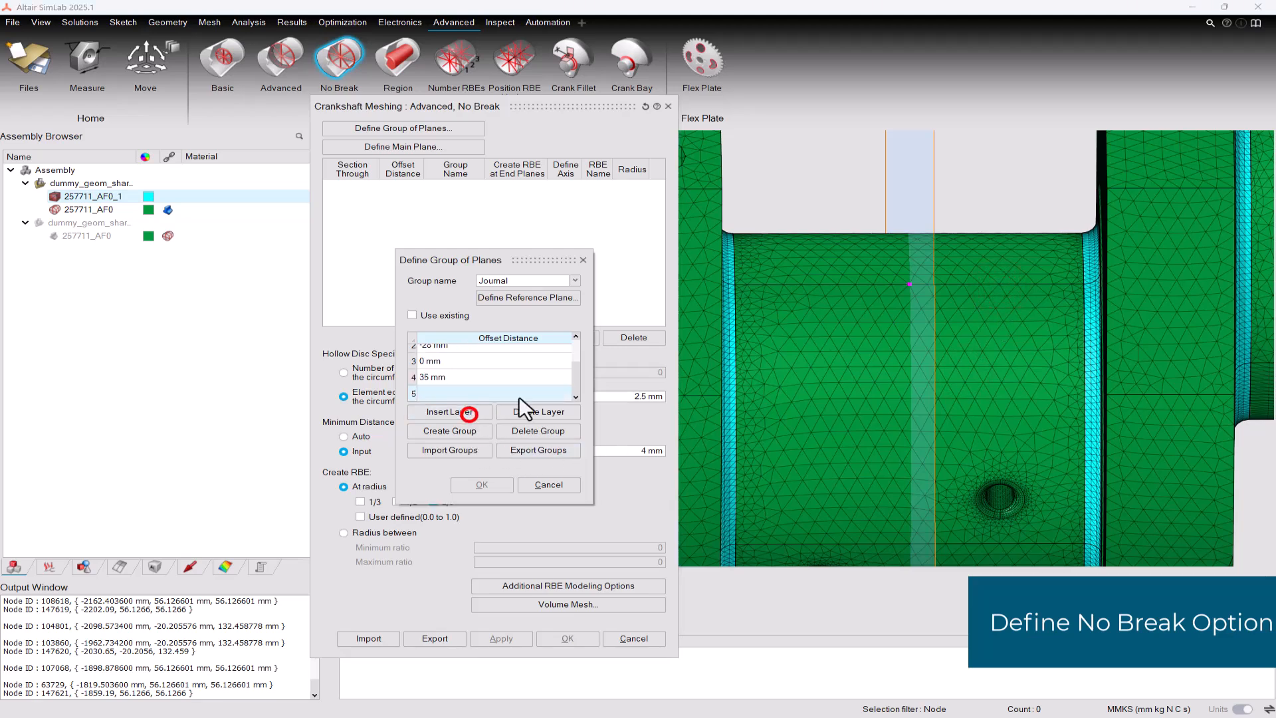
click(1071, 285)
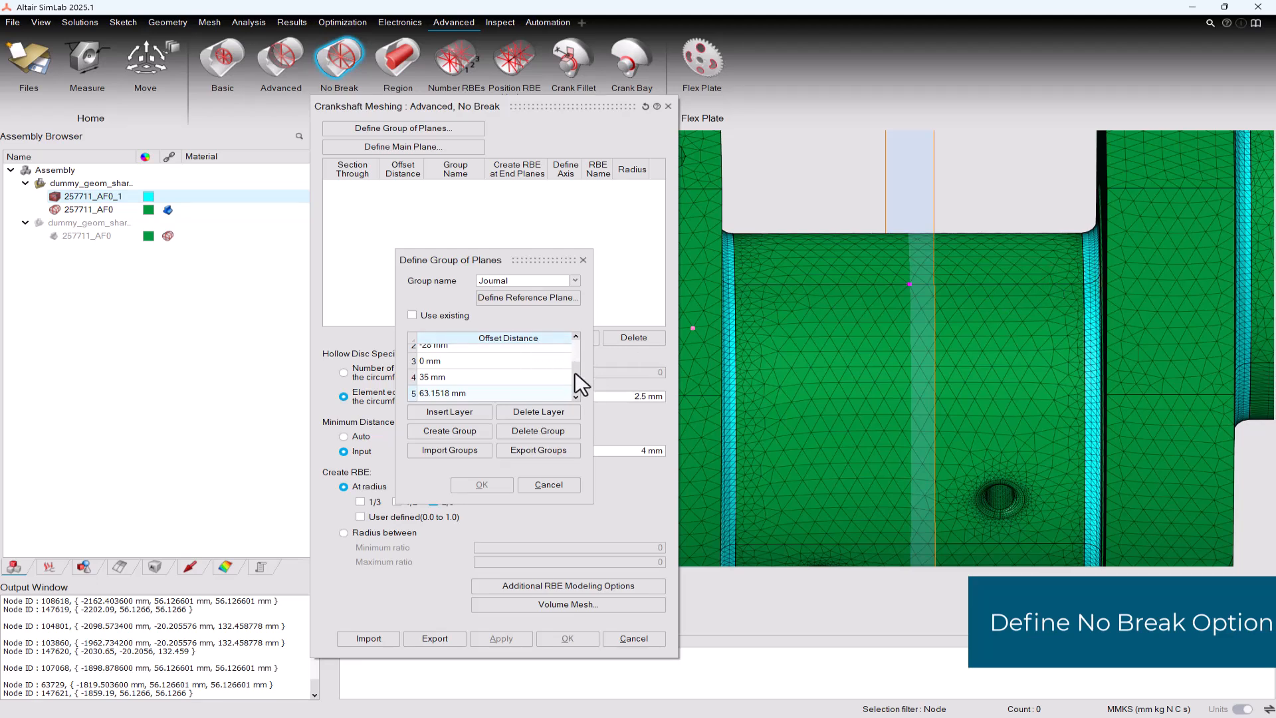
drag(575, 372, 579, 359)
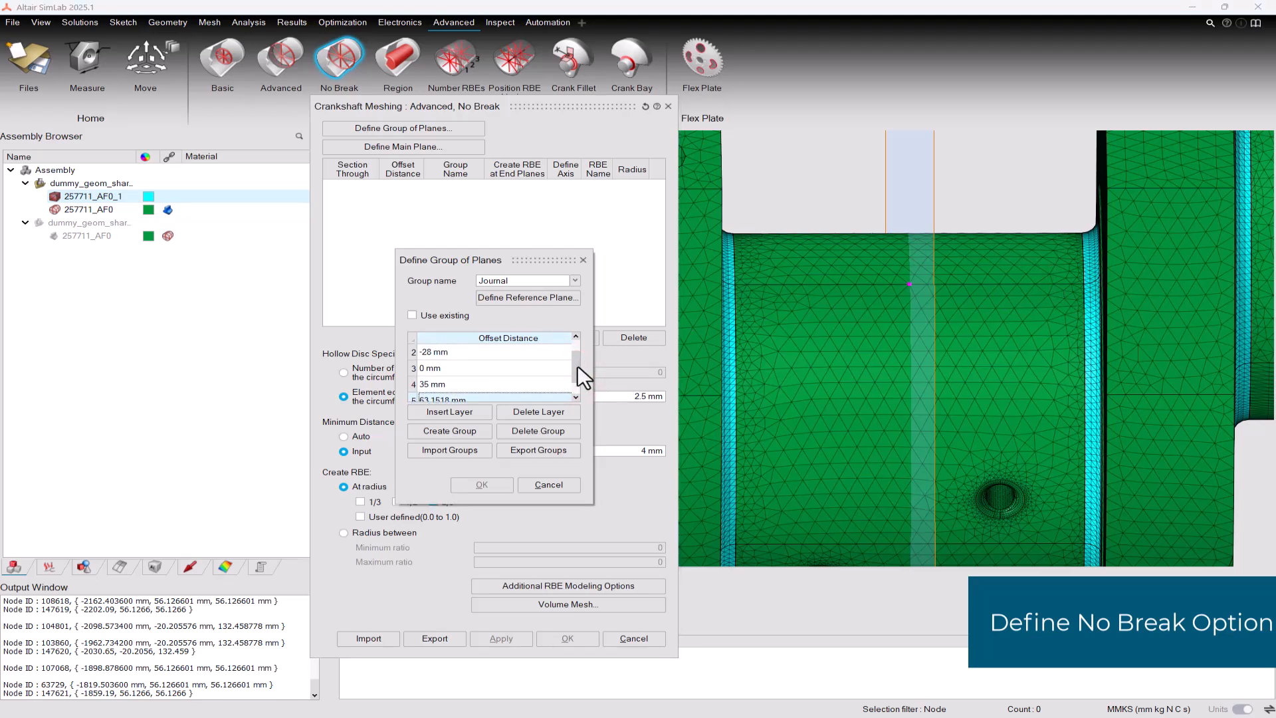
click(466, 430)
Name a new group Pin and define its reference plane from the adjacent main journal's fillet arc, translated to that journal's mid node
click(567, 282)
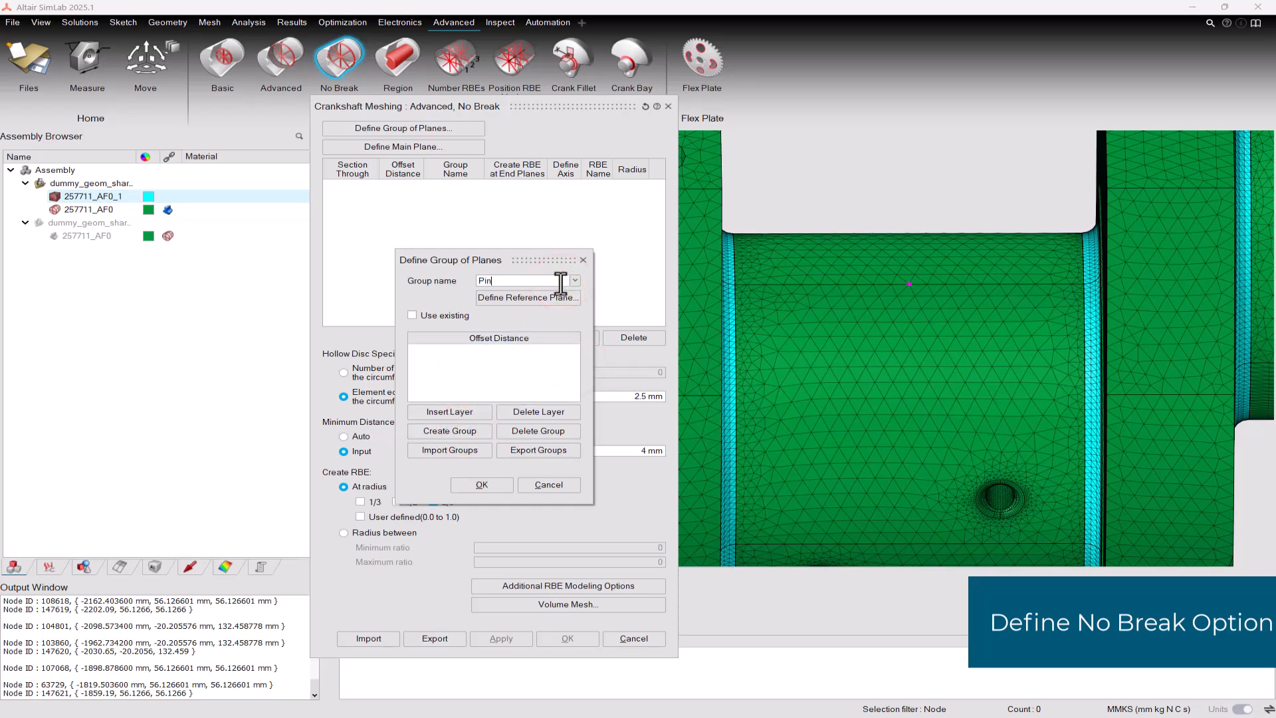
scroll(798, 332, down, 5)
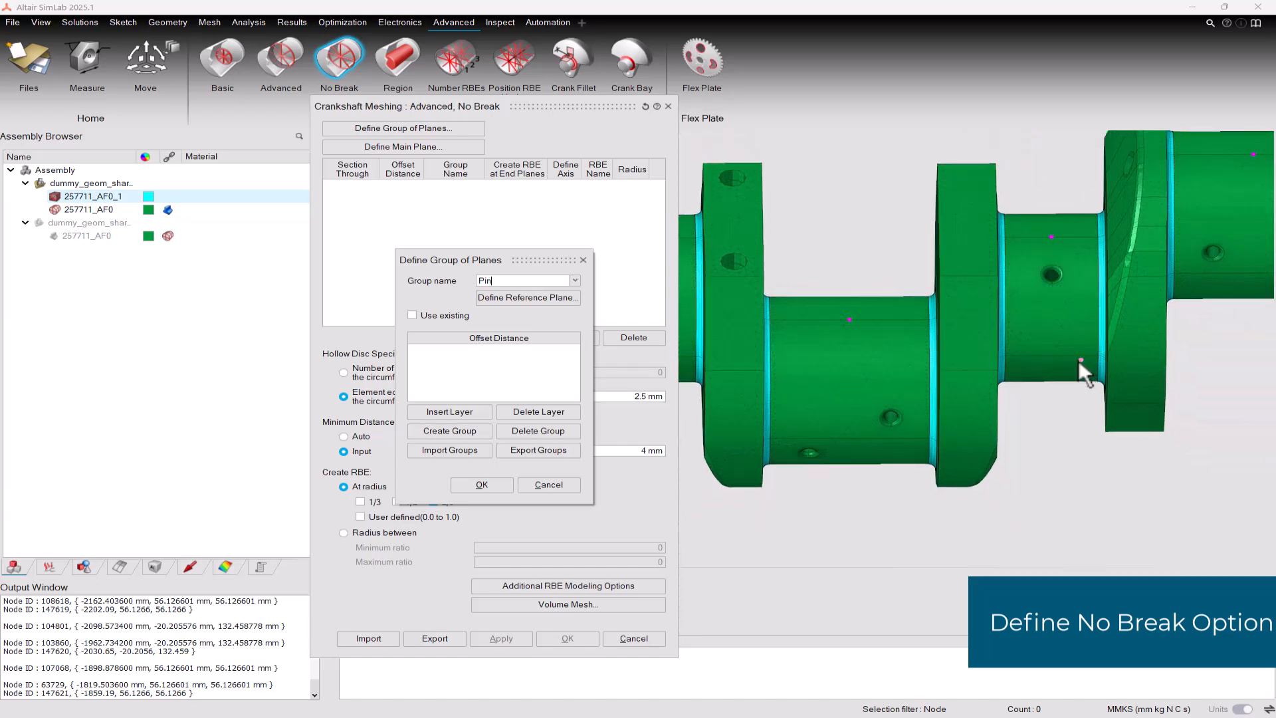
scroll(939, 308, up, 5)
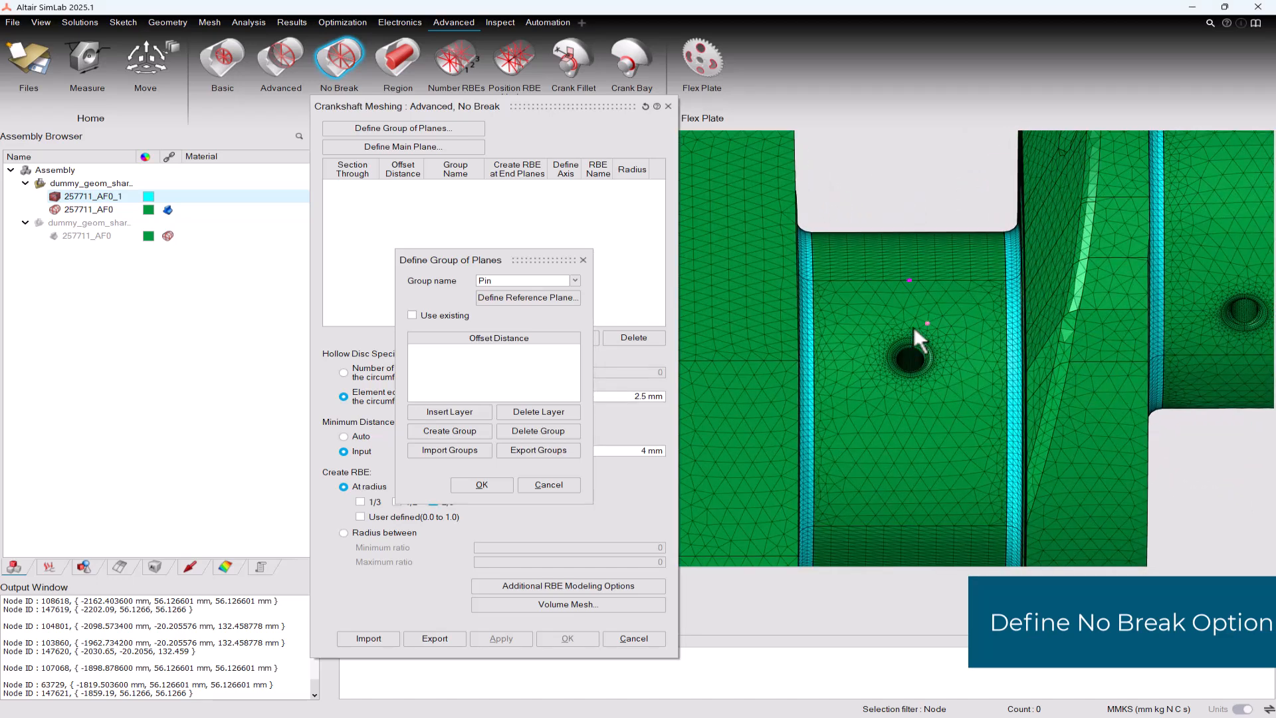
click(516, 298)
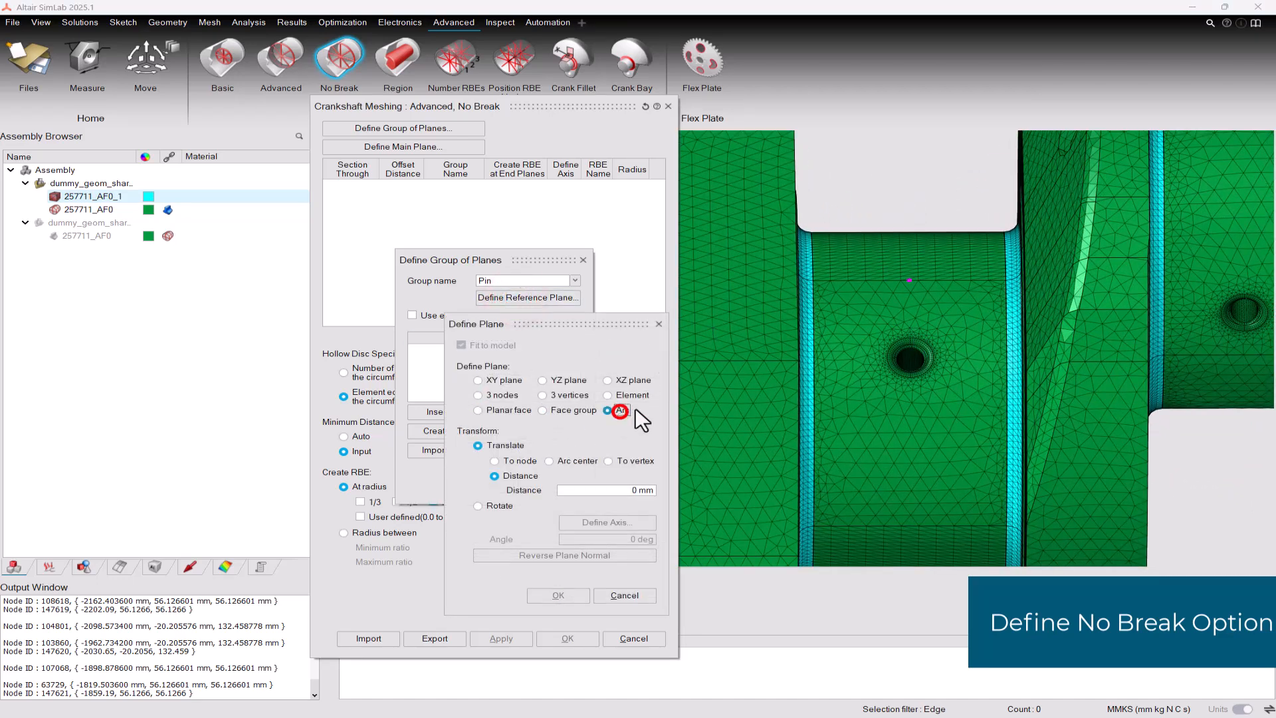
click(815, 340)
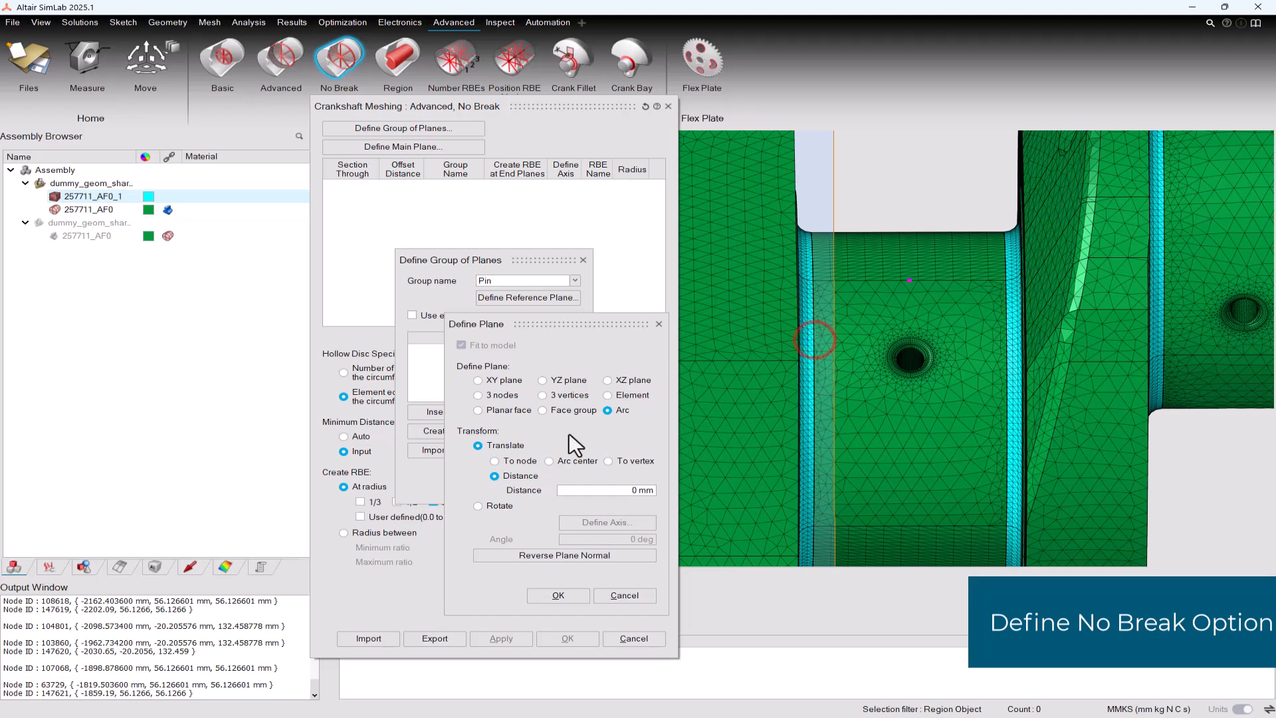
click(519, 460)
scroll(913, 281, up, 2)
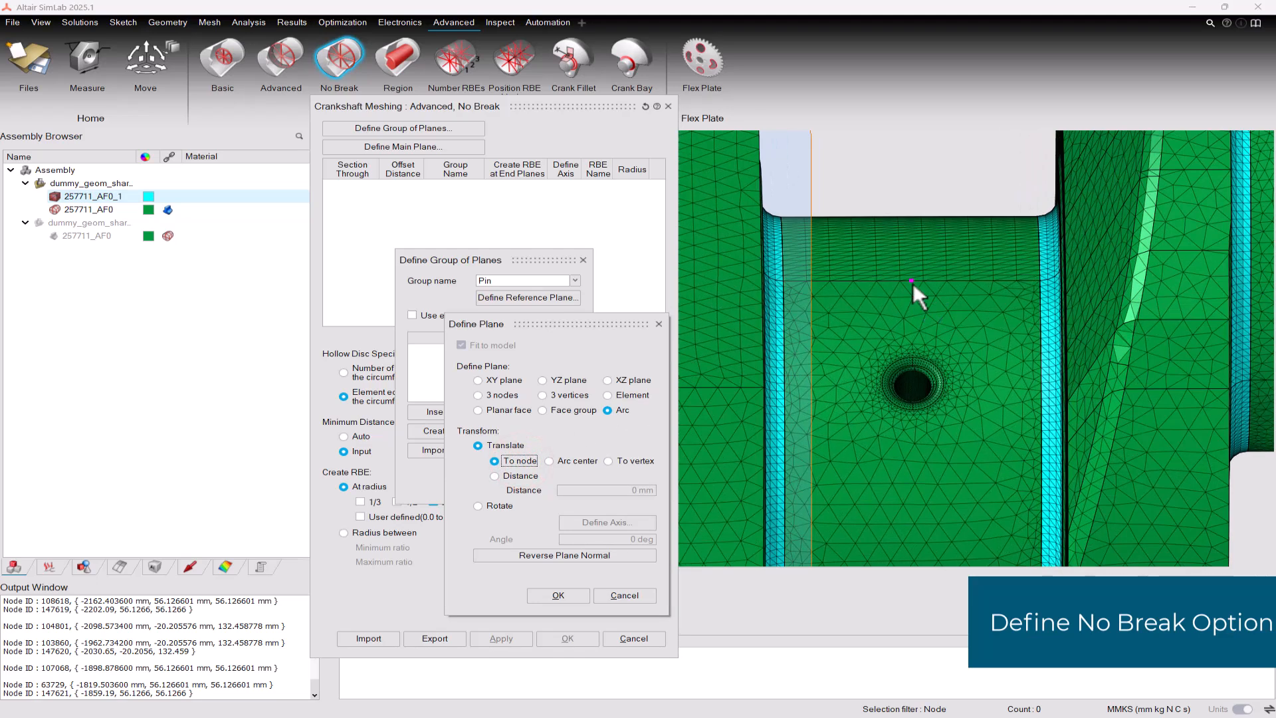
click(912, 281)
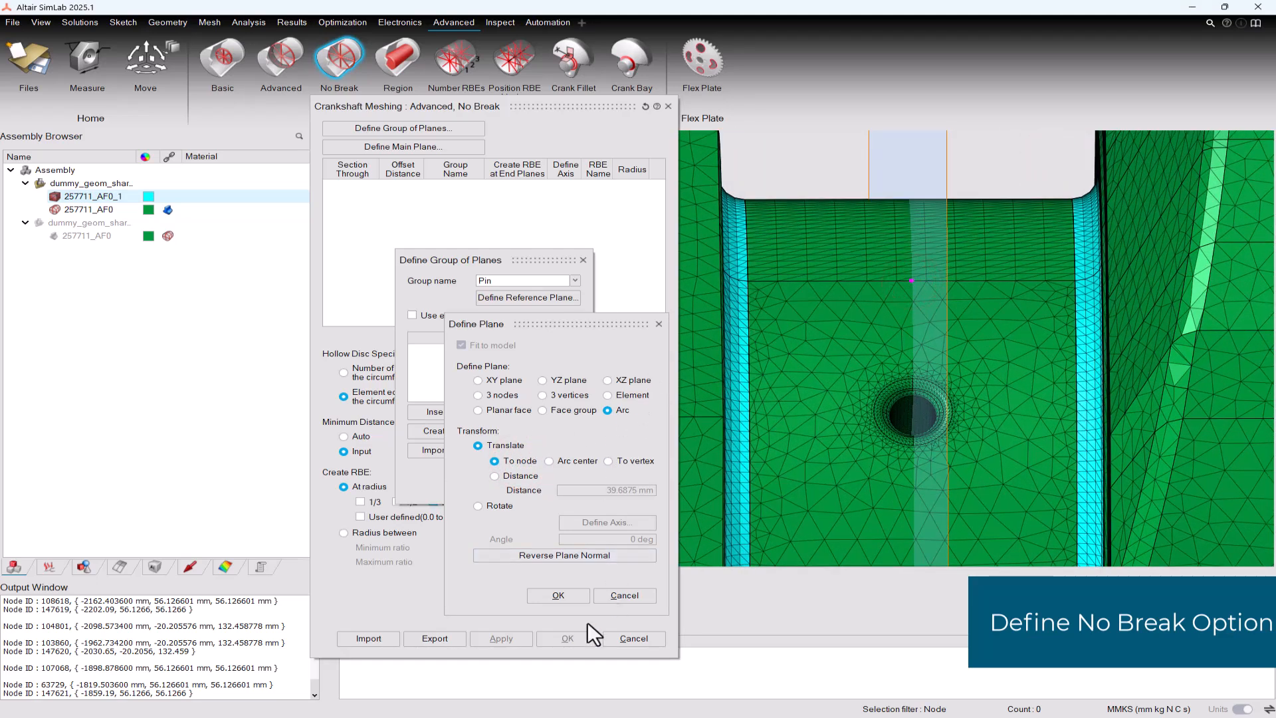
click(573, 597)
Add Pin layers at -32.4716 mm, 0 mm and 32.4716 mm by picking nodes, create the group and close the group definition
click(460, 412)
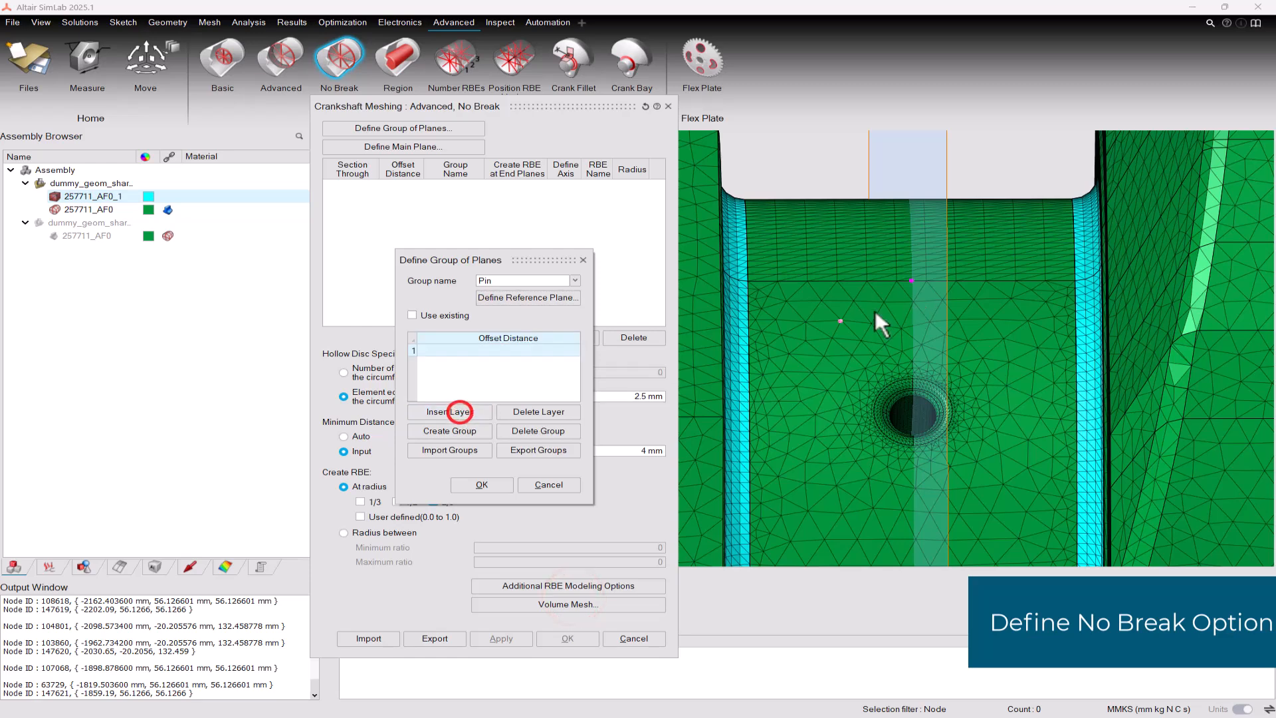
scroll(876, 316, down, 2)
middle_drag(875, 342, 899, 380)
click(802, 286)
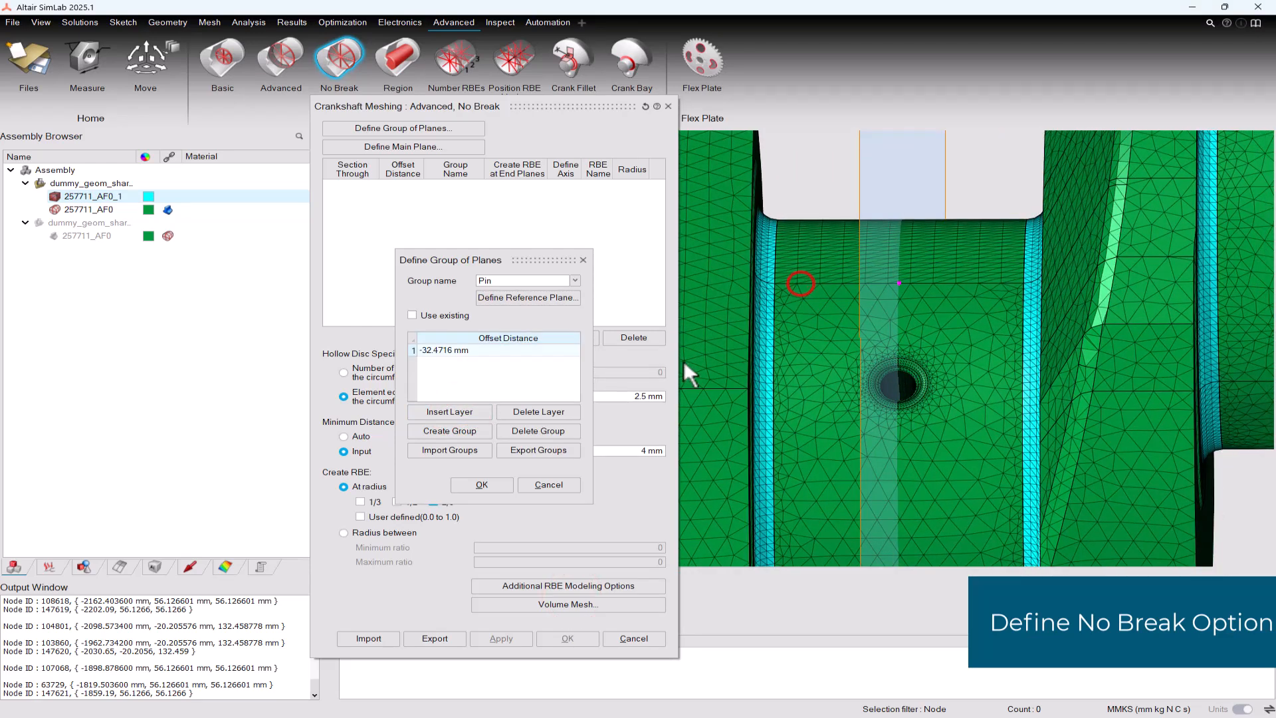
click(460, 412)
scroll(938, 304, up, 2)
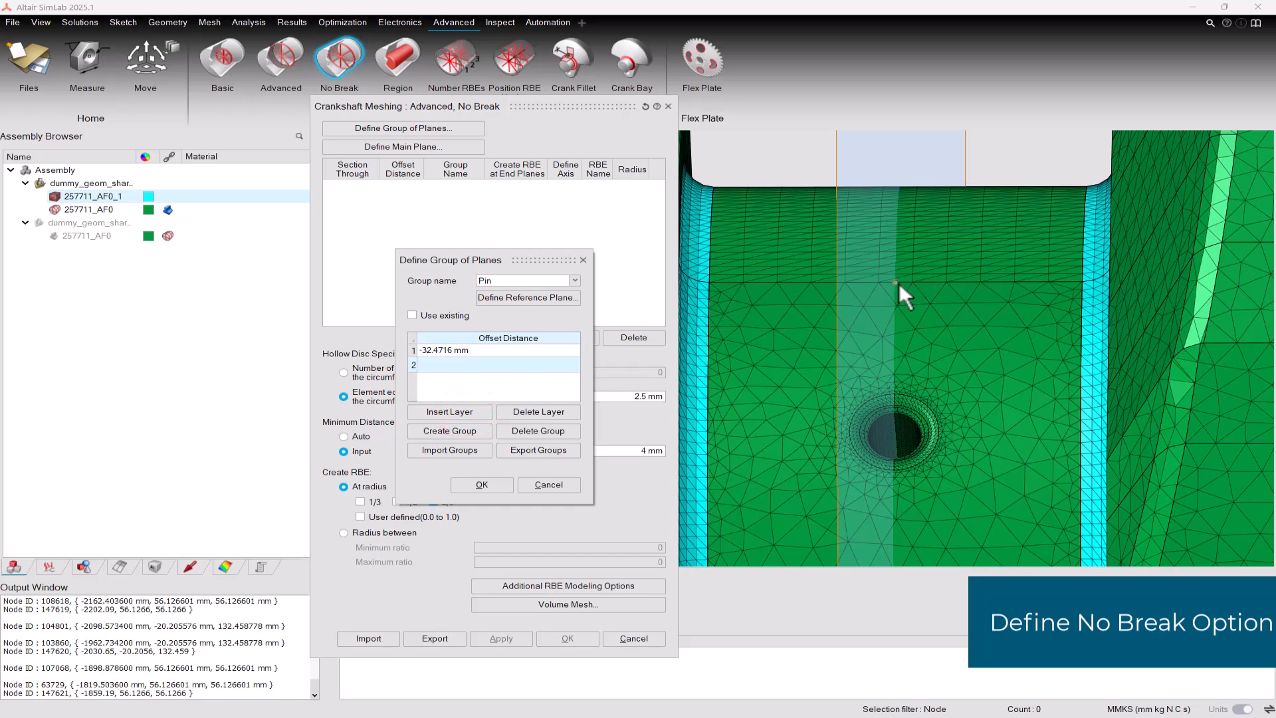
click(899, 282)
click(464, 413)
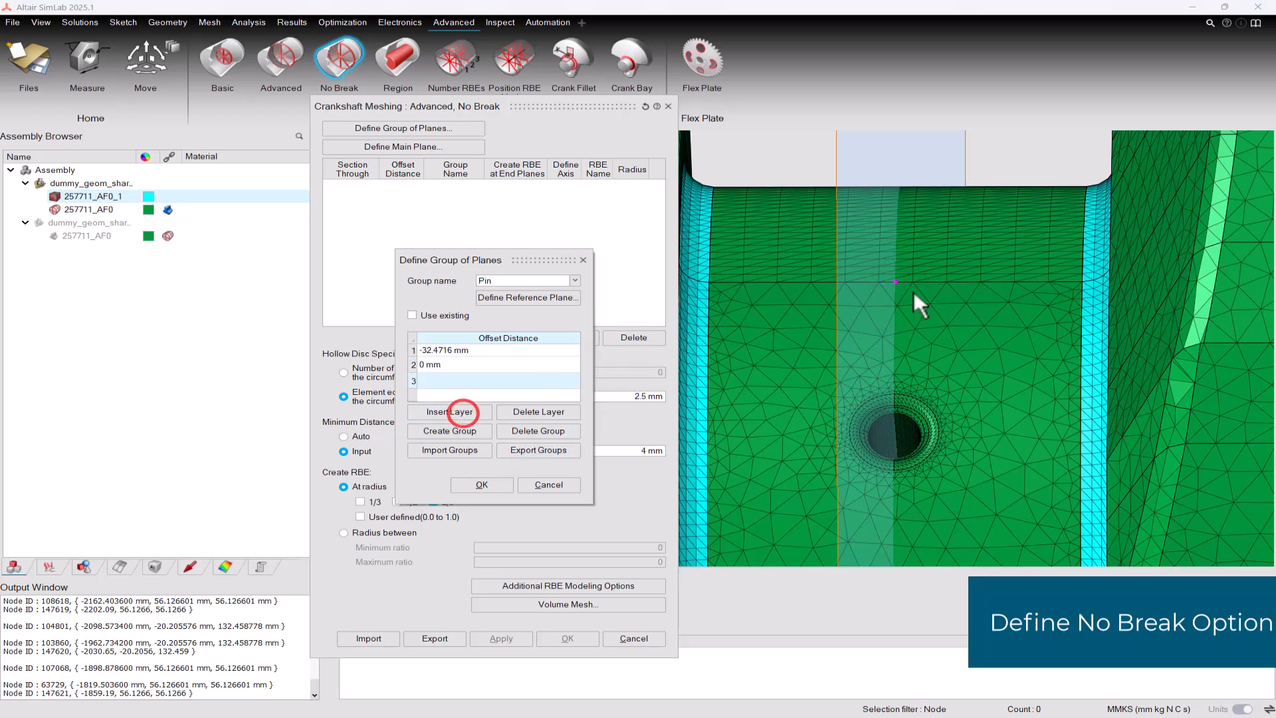
click(1044, 282)
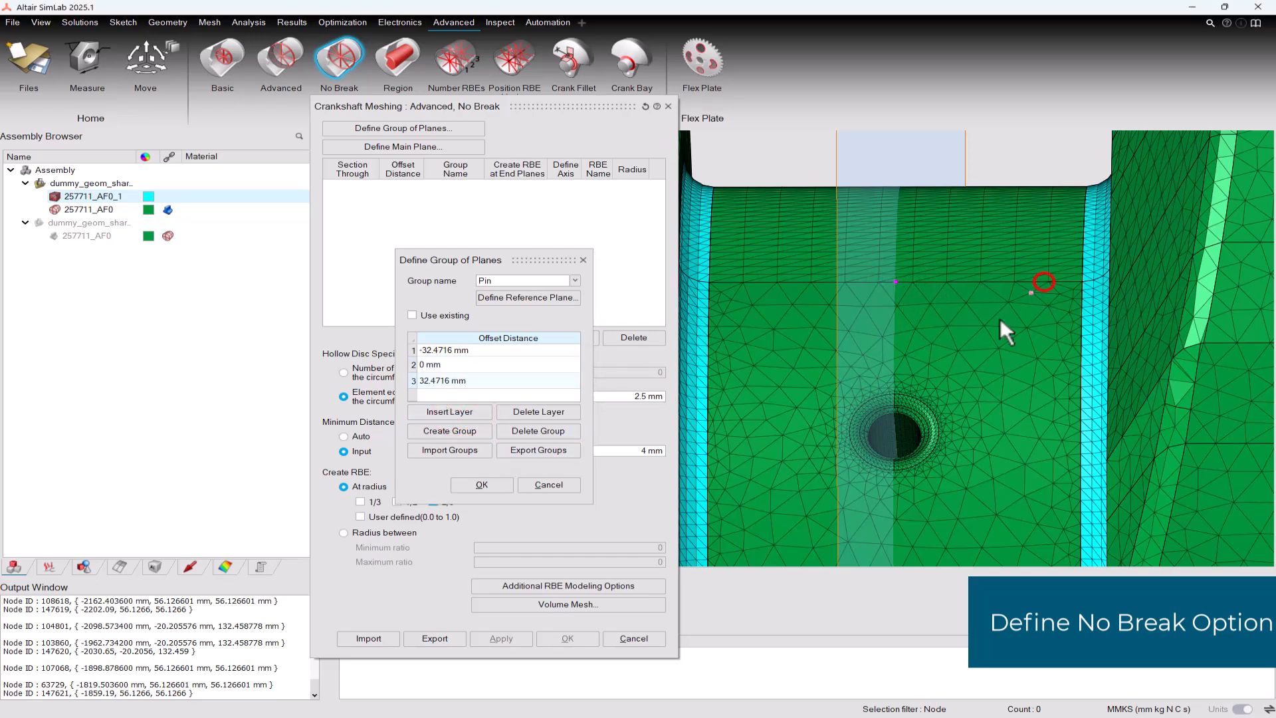
click(462, 430)
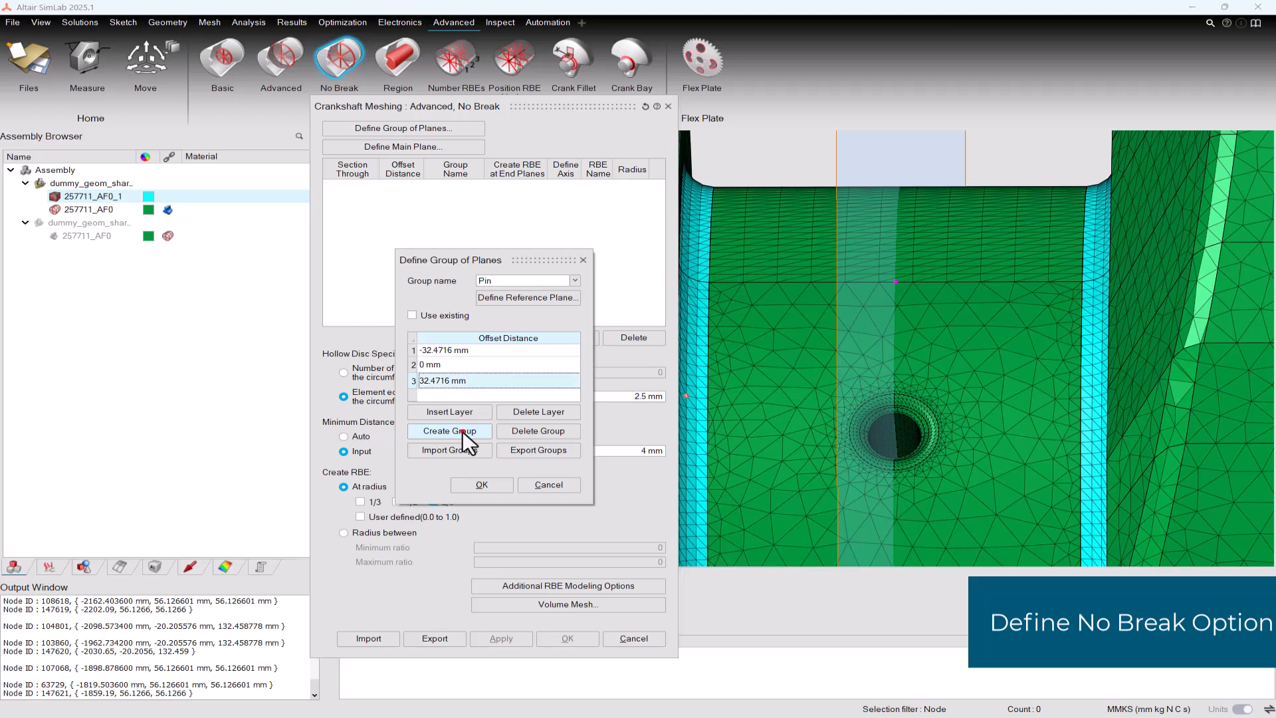
click(544, 485)
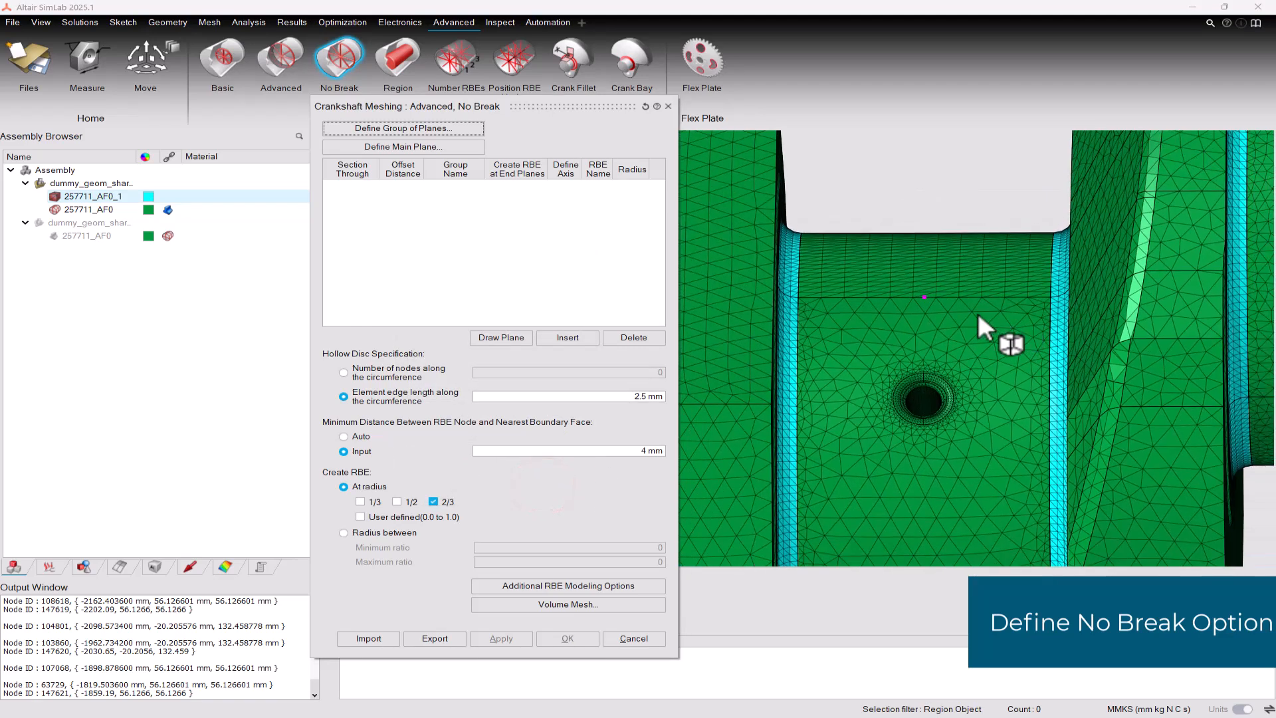
Examine the whole crankshaft with the mid nodes on all its journals and crankpins
scroll(957, 286, down, 7)
right_drag(962, 393, 924, 343)
scroll(924, 343, down, 3)
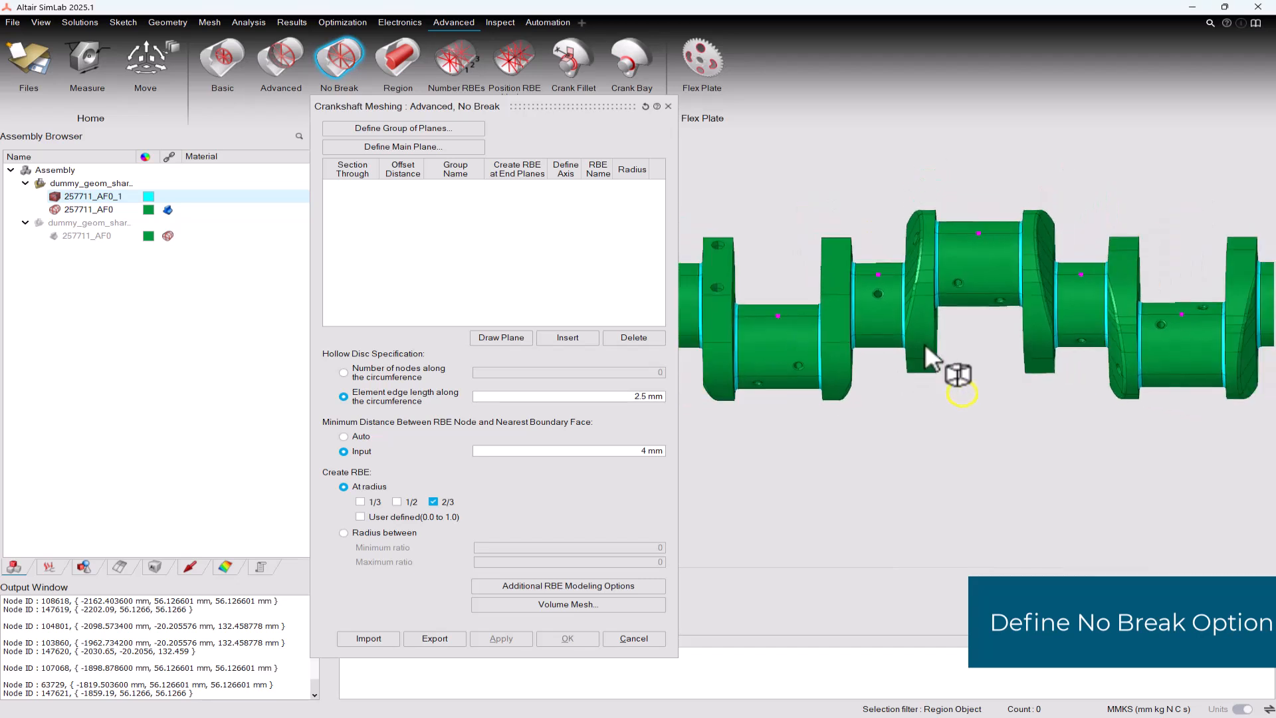
scroll(924, 343, down, 3)
middle_drag(927, 362, 916, 367)
scroll(927, 378, up, 1)
right_drag(915, 371, 929, 407)
scroll(929, 404, up, 1)
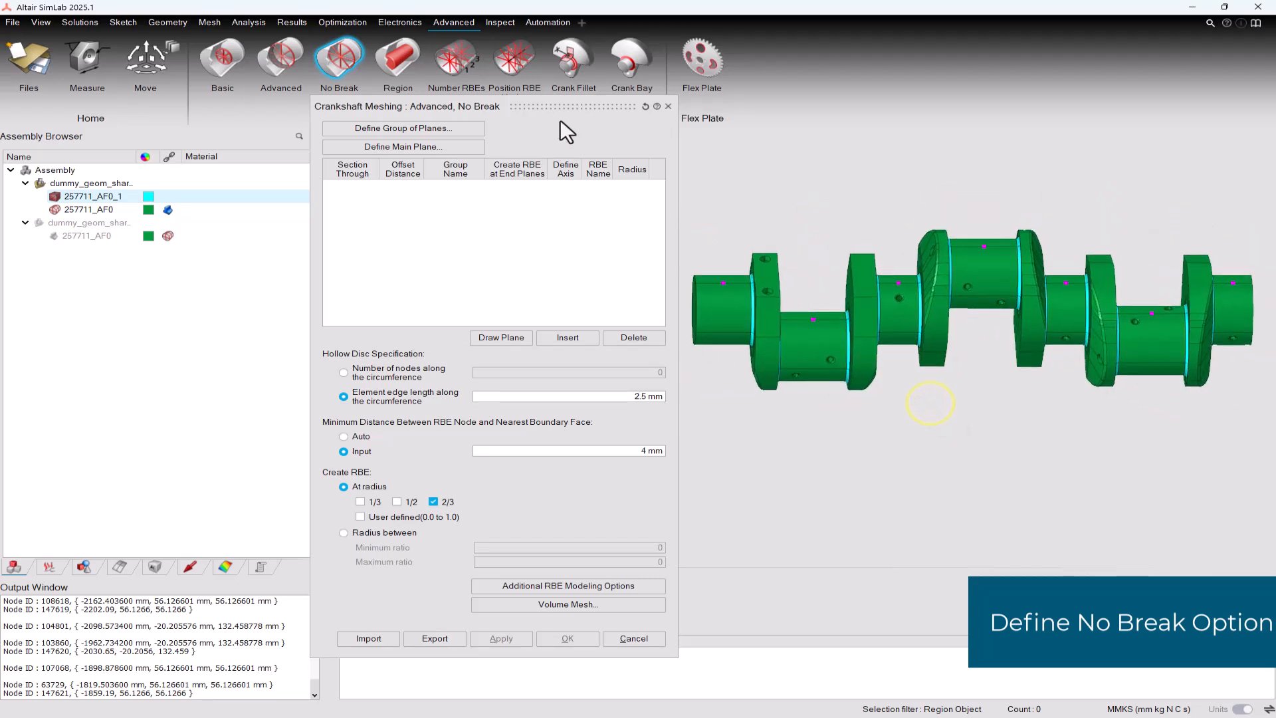
Define the main plane from the planar end face of the crankshaft's first journal, with 0 mm translation
drag(558, 105, 601, 102)
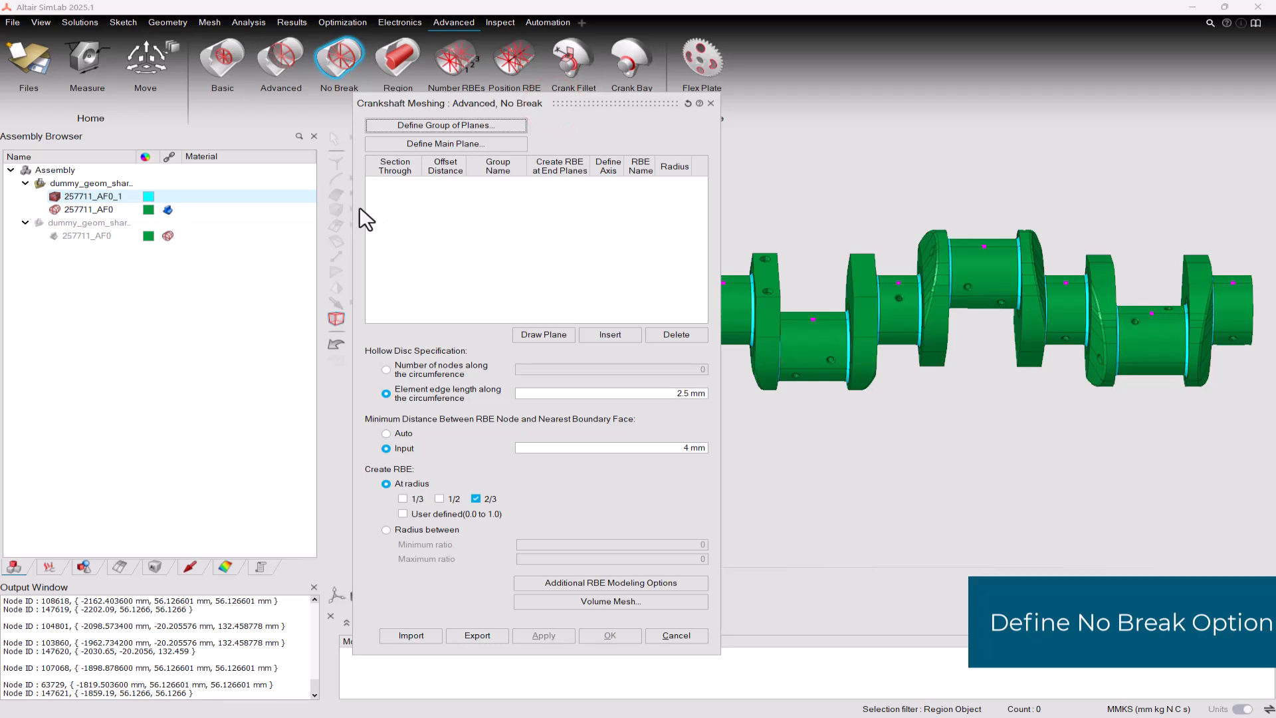
click(479, 146)
click(493, 321)
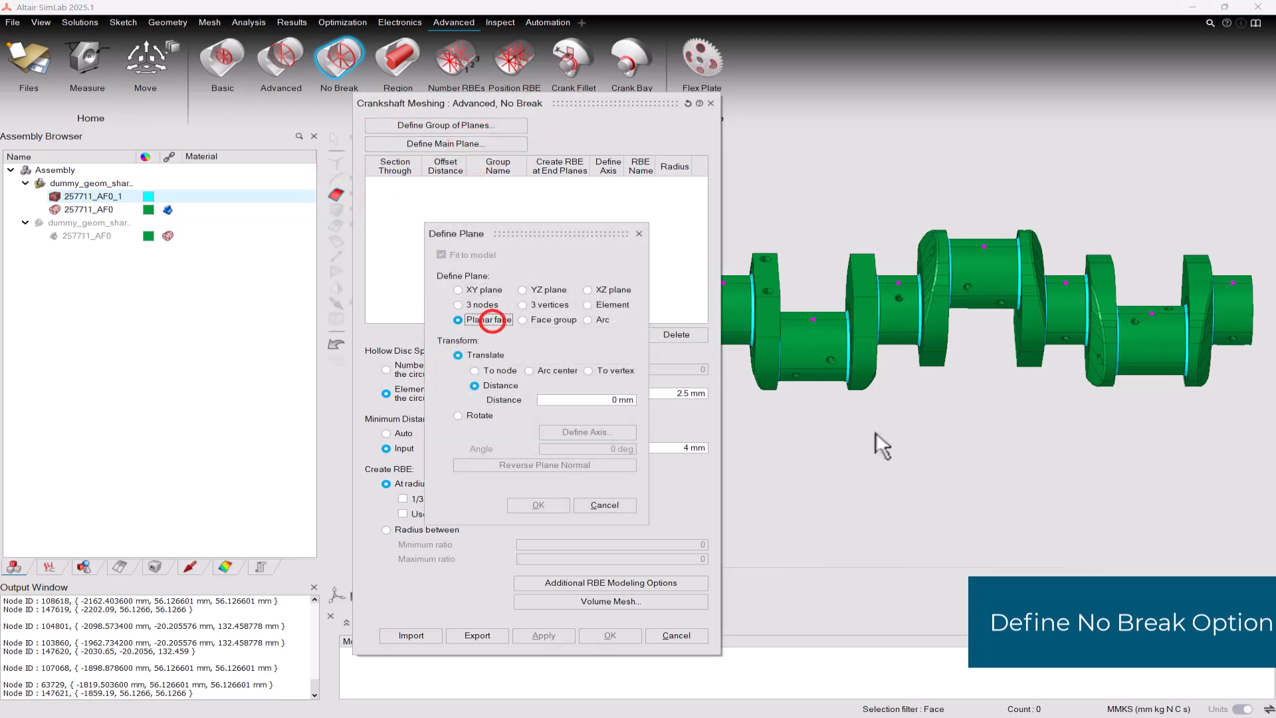
right_drag(831, 432, 915, 419)
click(782, 309)
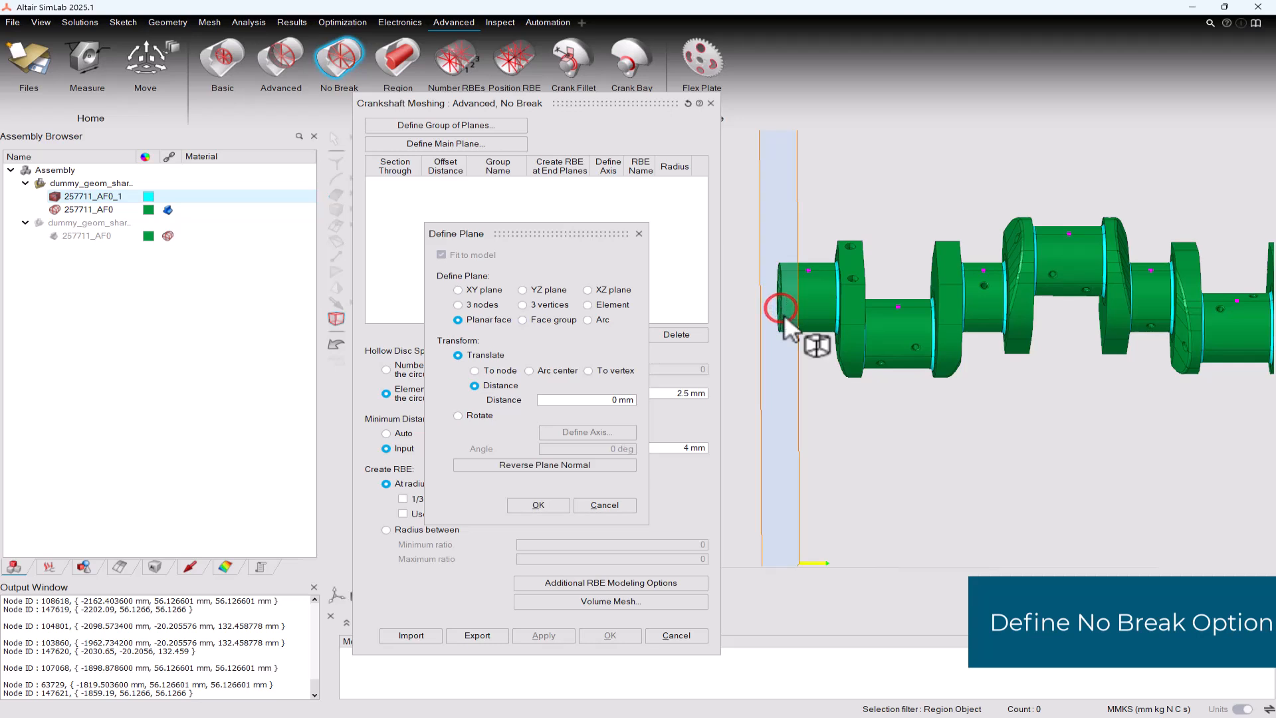
scroll(827, 400, down, 4)
scroll(929, 425, up, 3)
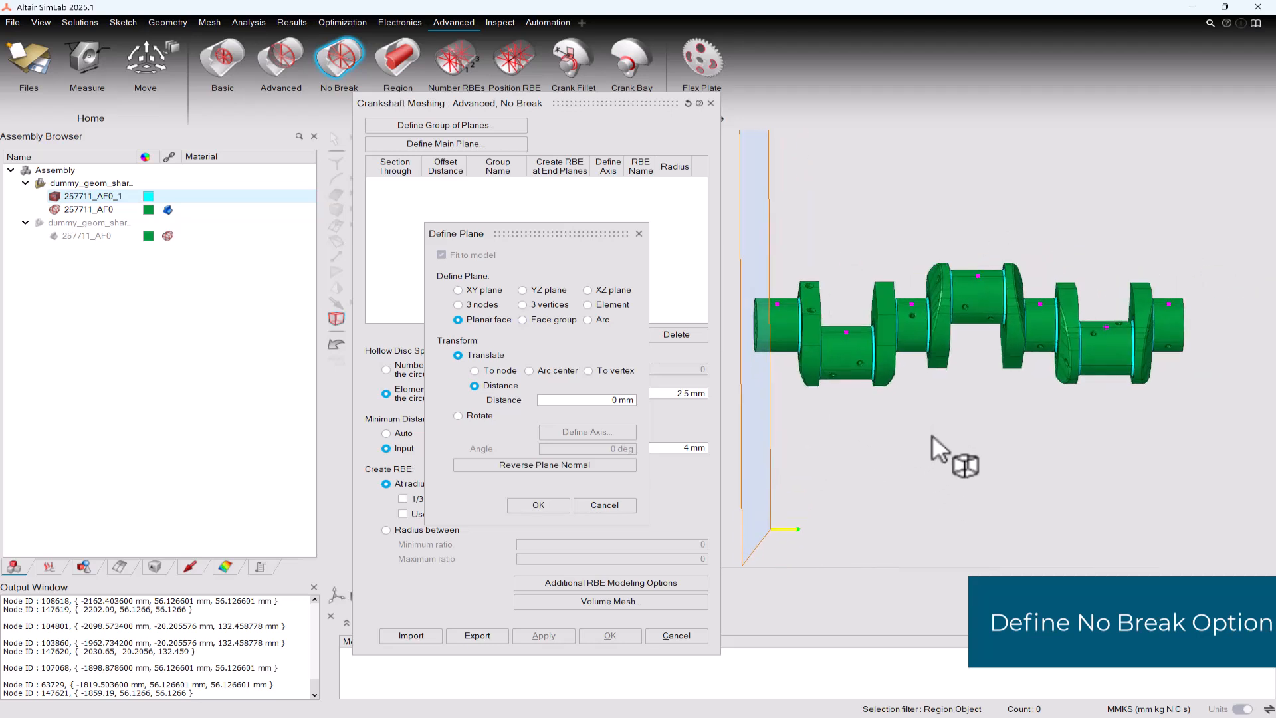
right_drag(941, 416, 958, 402)
scroll(977, 415, up, 4)
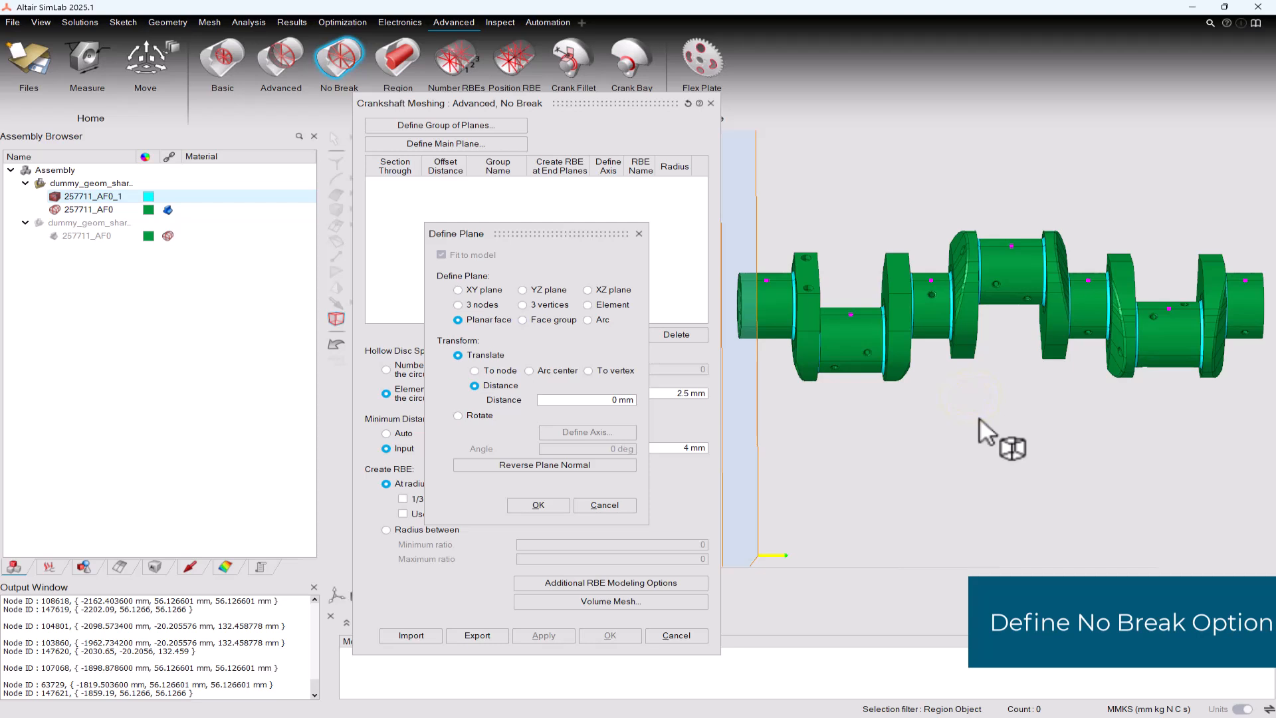
click(536, 505)
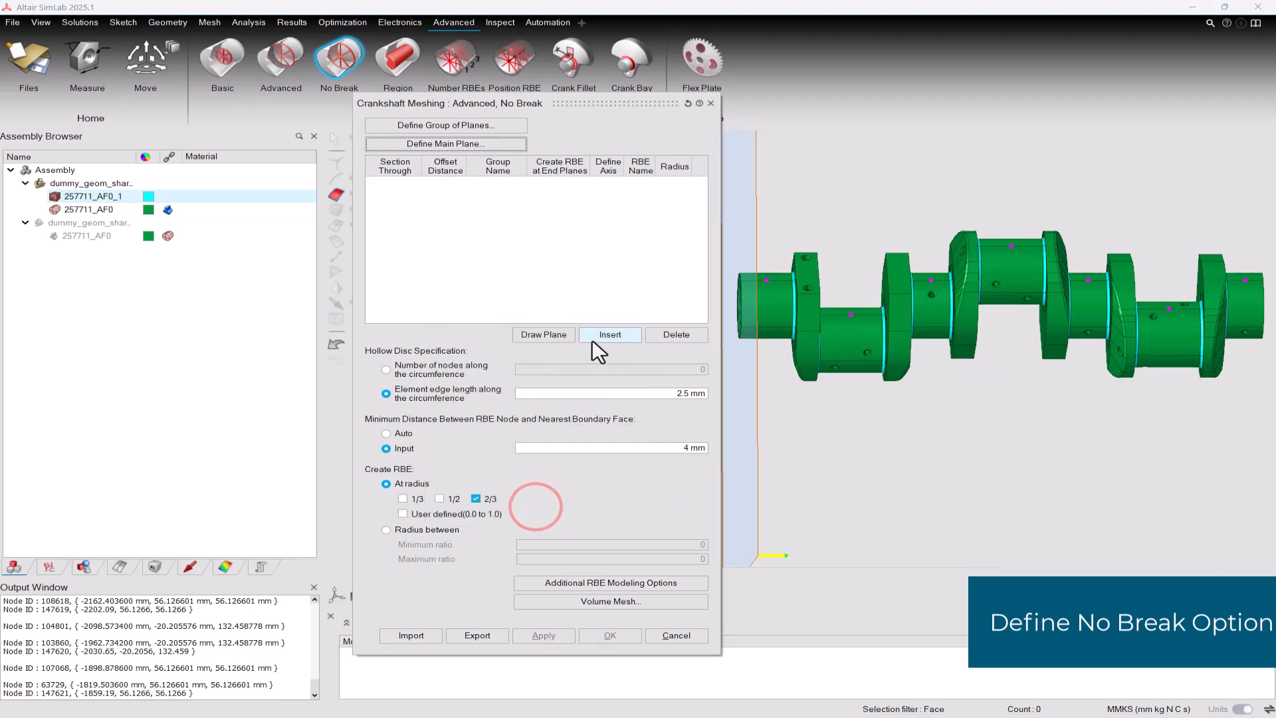
Insert a Journal section at the mid node of the crankpin nearest the main plane, offset about 244.856 mm, and assign the Journal group
click(614, 336)
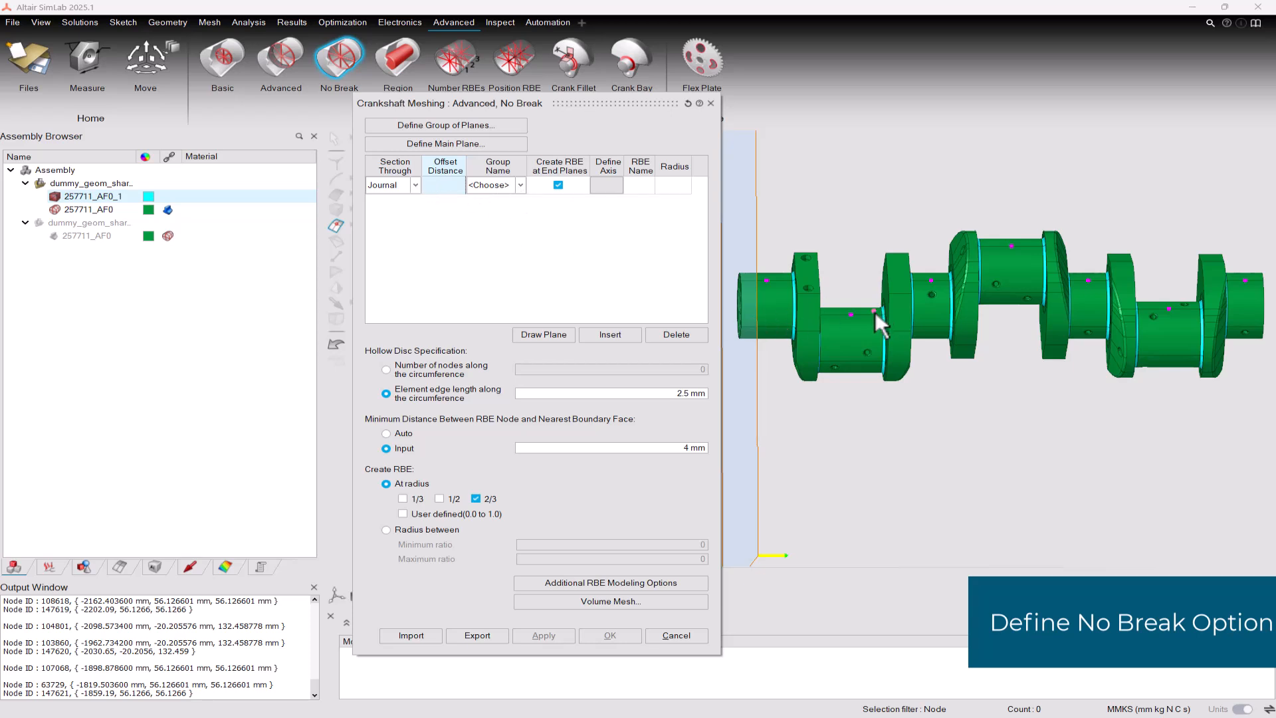
scroll(847, 311, up, 10)
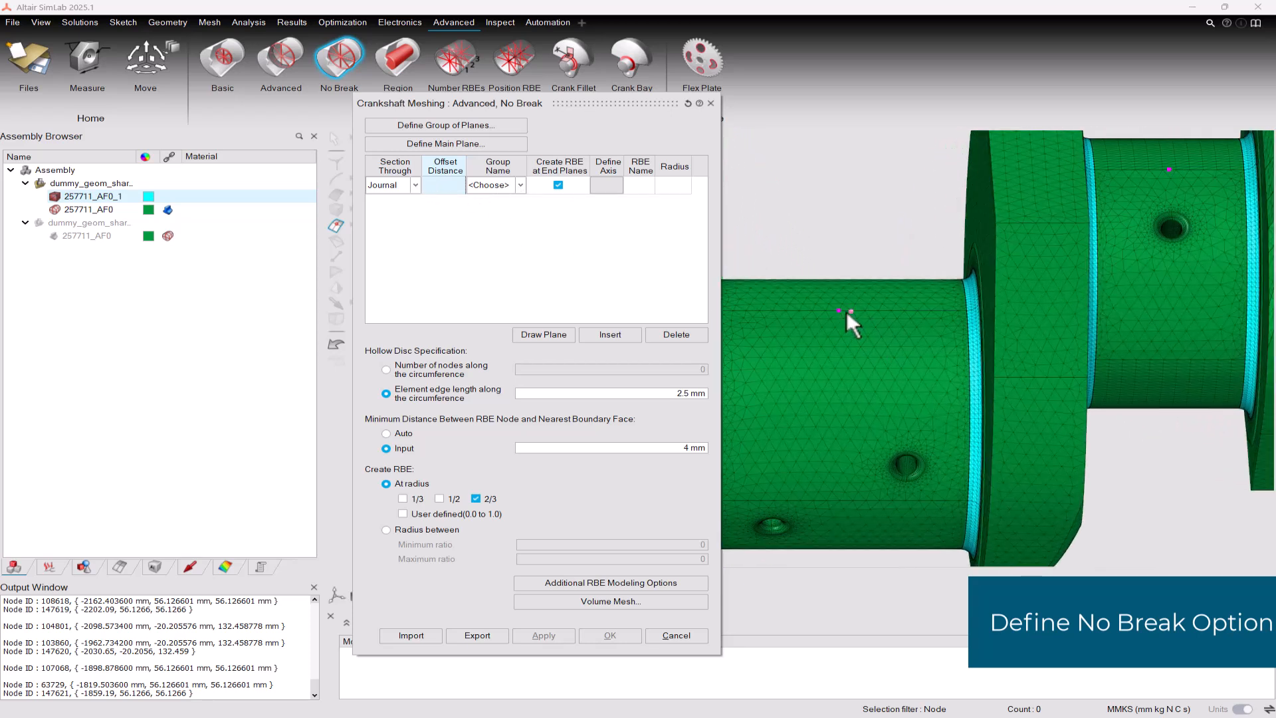
click(840, 310)
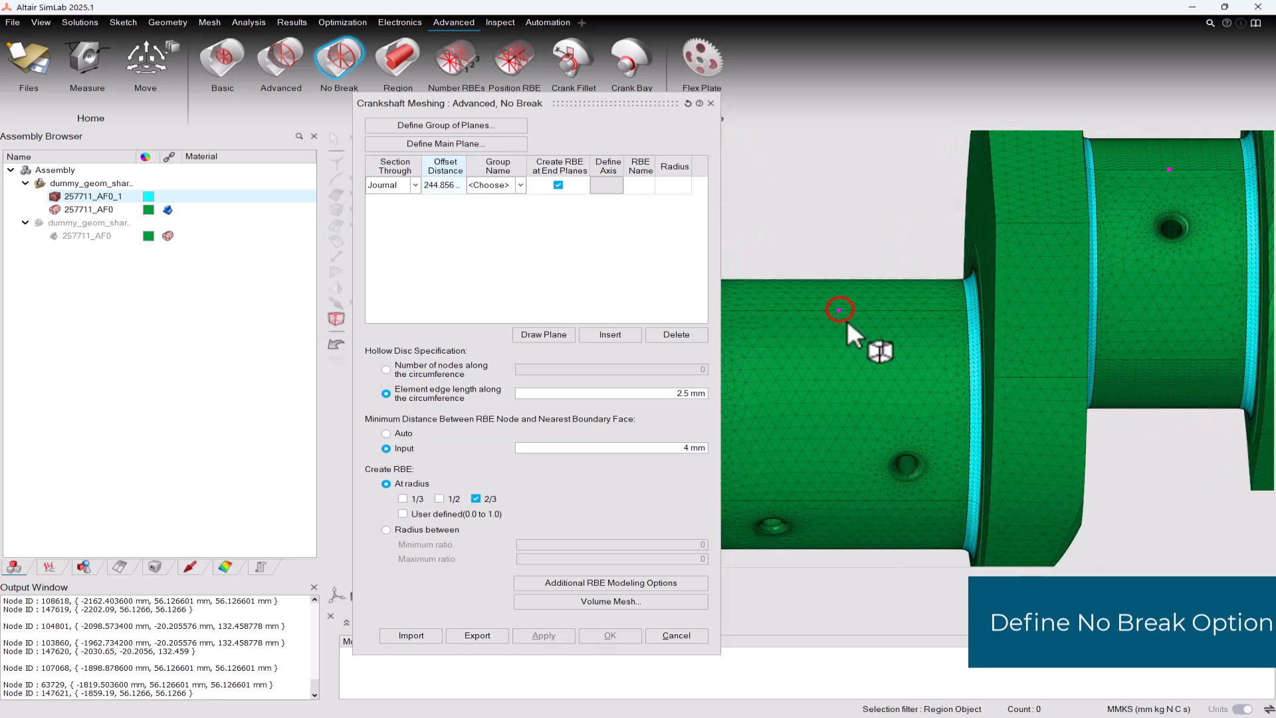
click(523, 184)
click(493, 207)
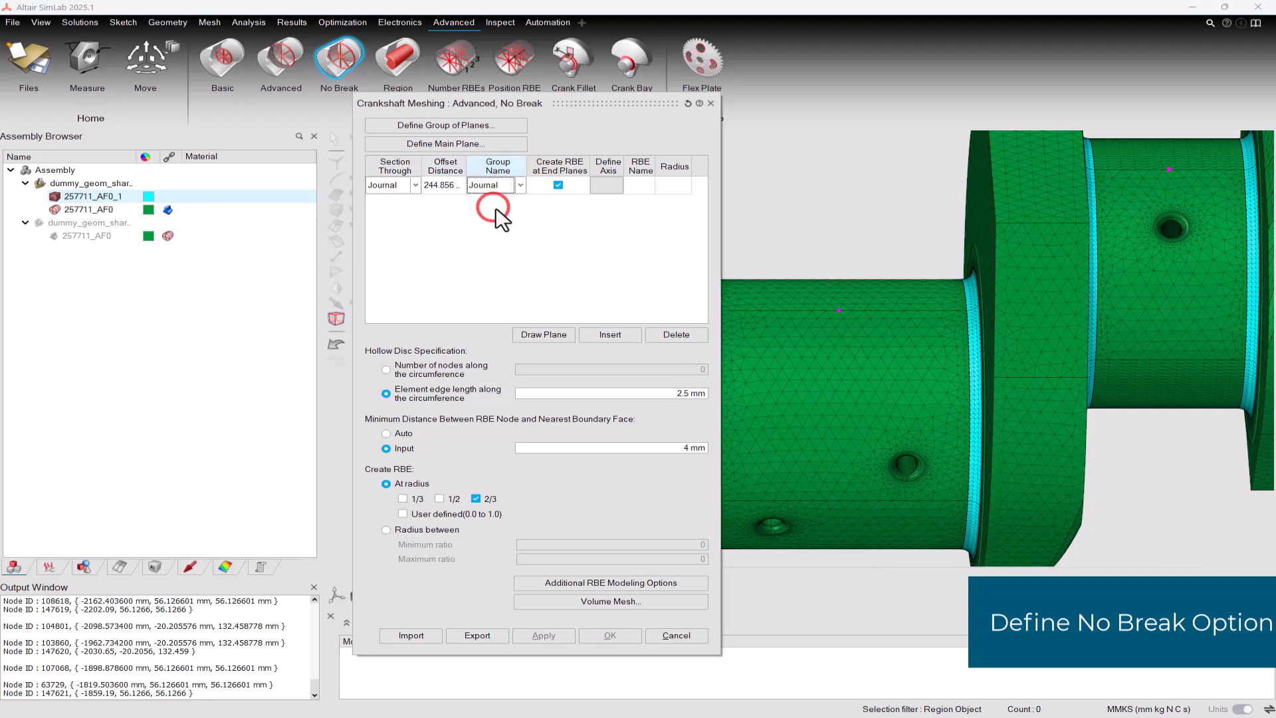
Insert a second section at the mid node of the main journal after the first crankpin, offset about 416.319 mm, using the Pin group
click(612, 336)
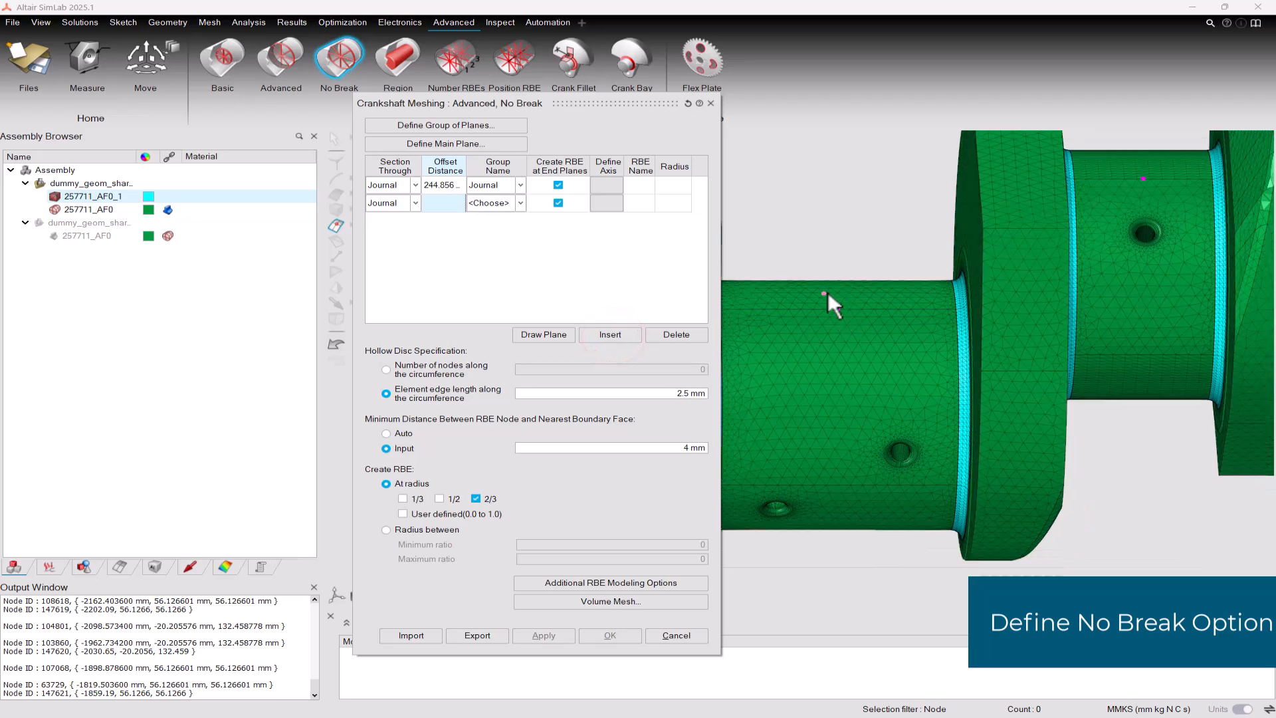
scroll(827, 295, down, 3)
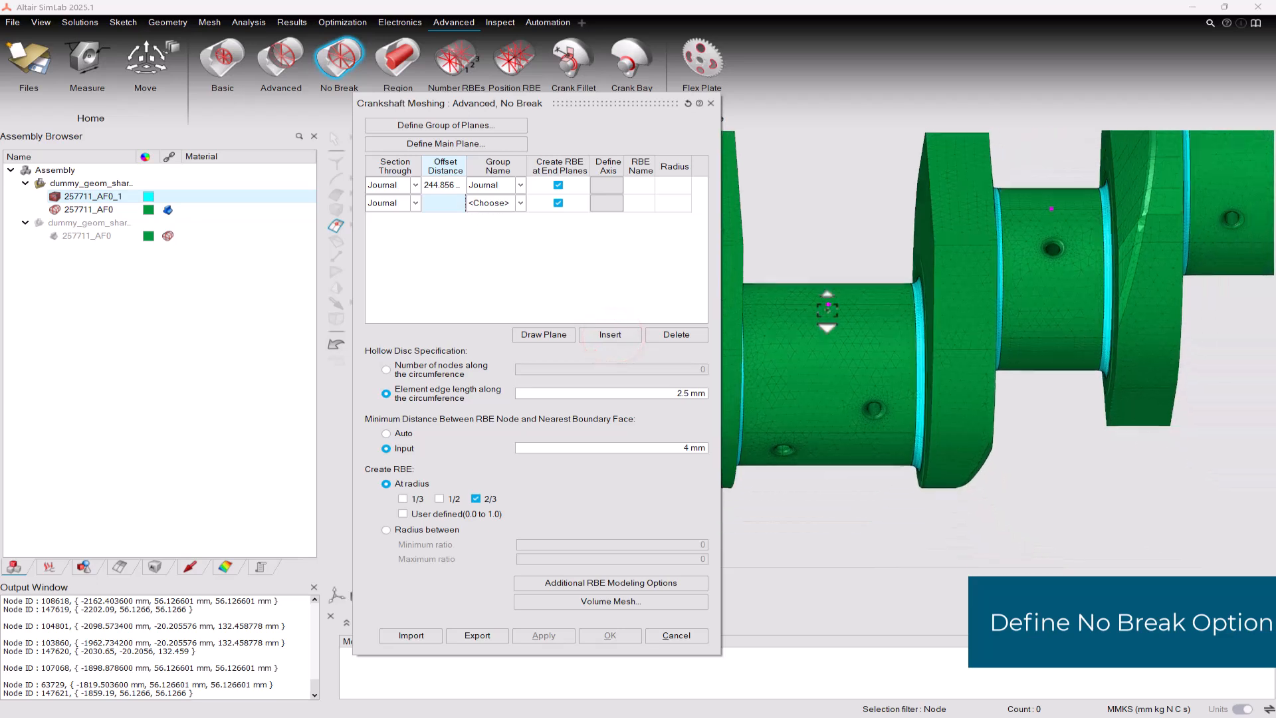
click(413, 203)
scroll(918, 340, down, 5)
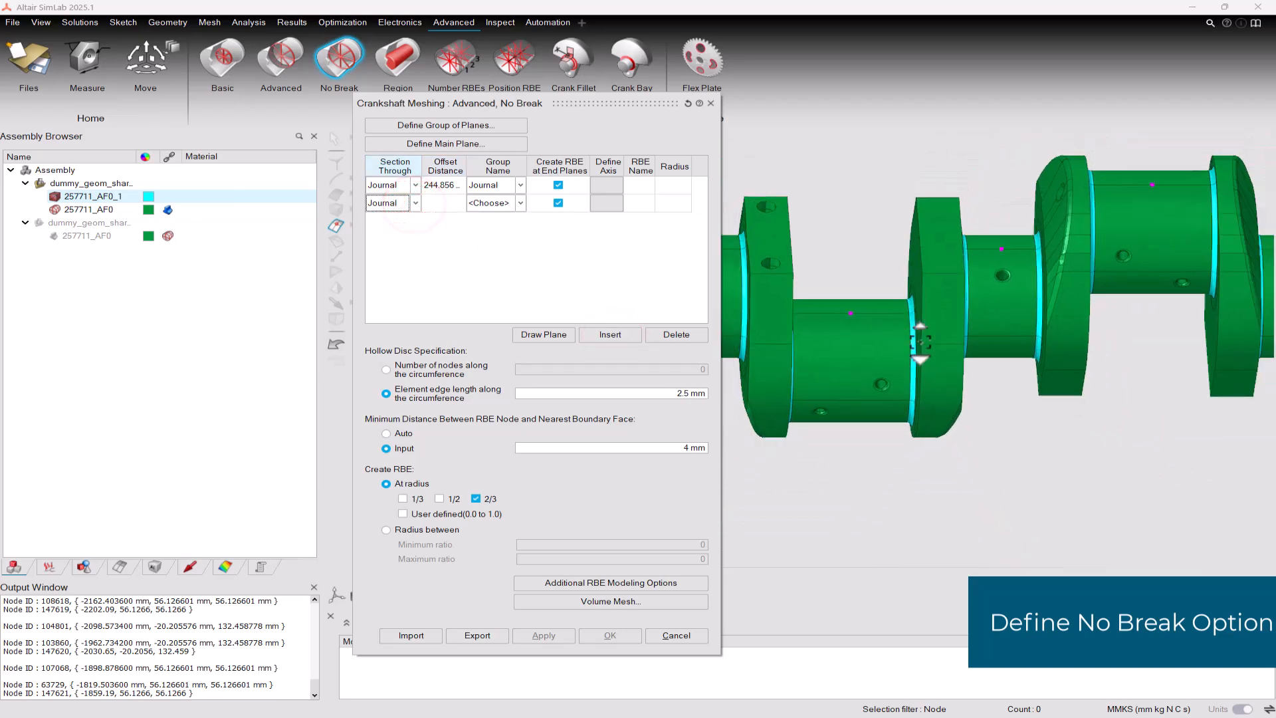
scroll(1009, 274, up, 3)
scroll(1007, 273, up, 5)
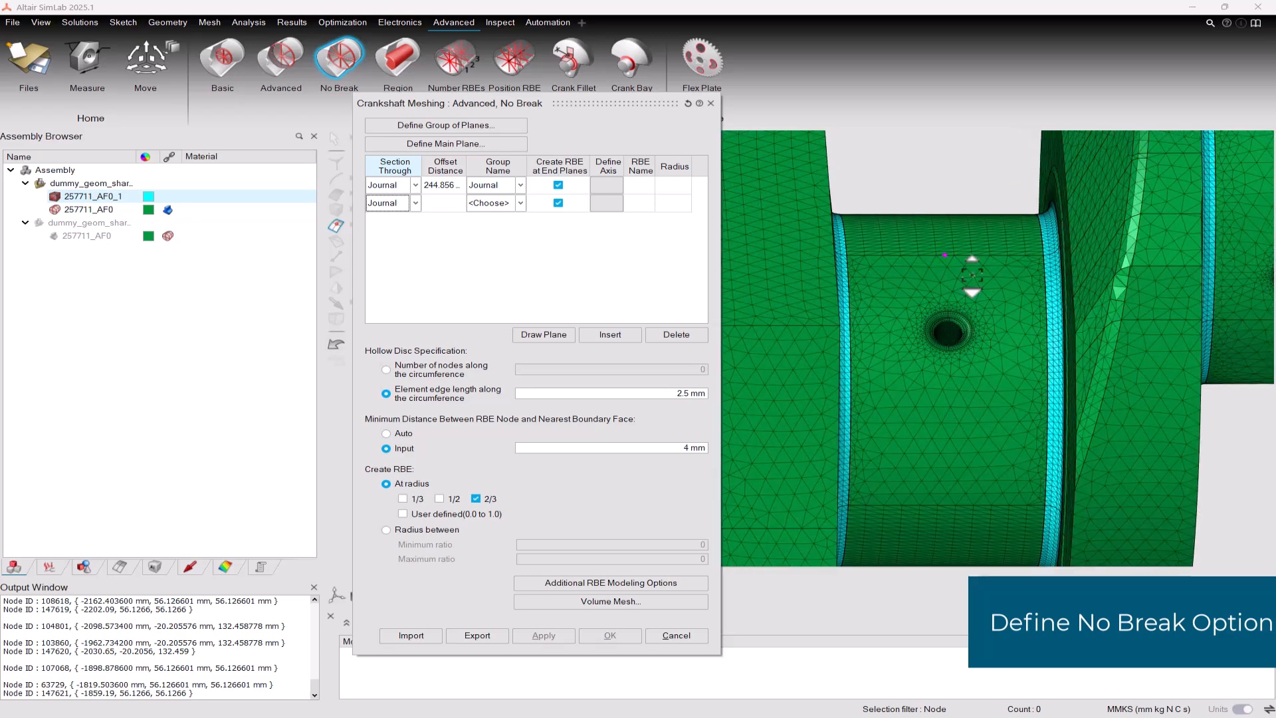
click(947, 255)
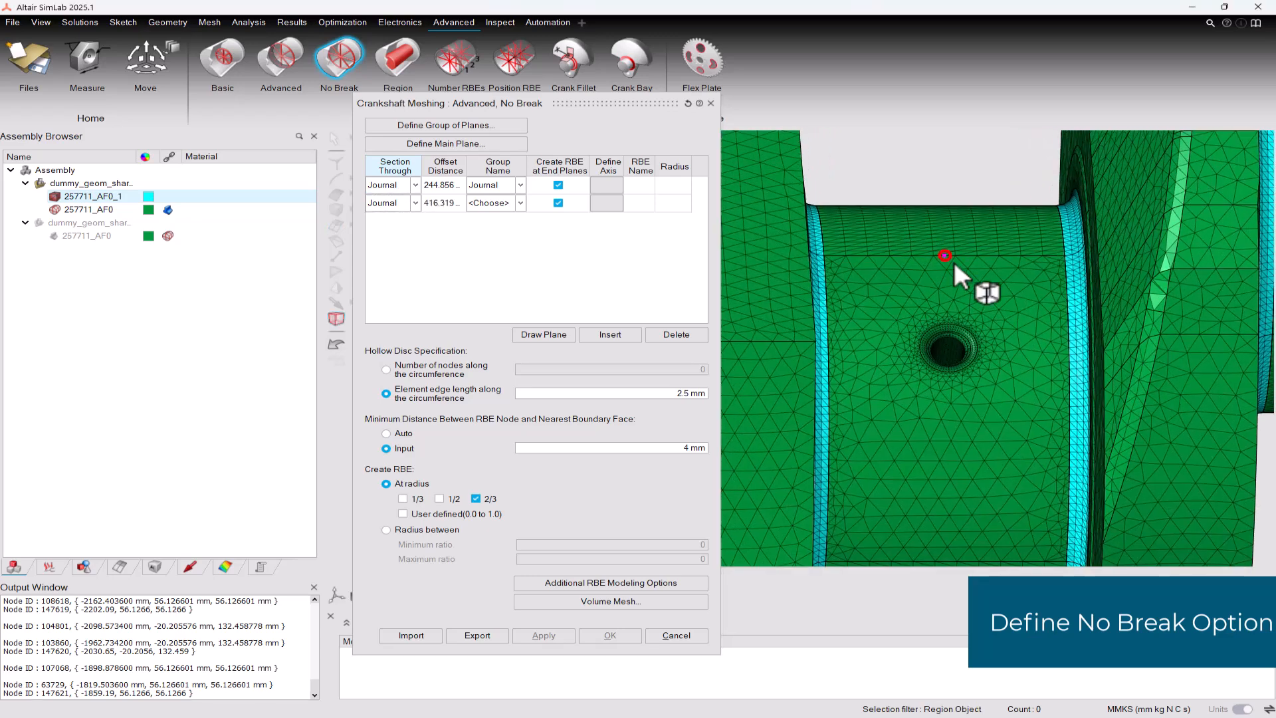
click(521, 203)
click(490, 235)
Insert a third section at the middle crankpin's mid node, offset about 587.756 mm, and assign the Journal group
scroll(804, 308, down, 5)
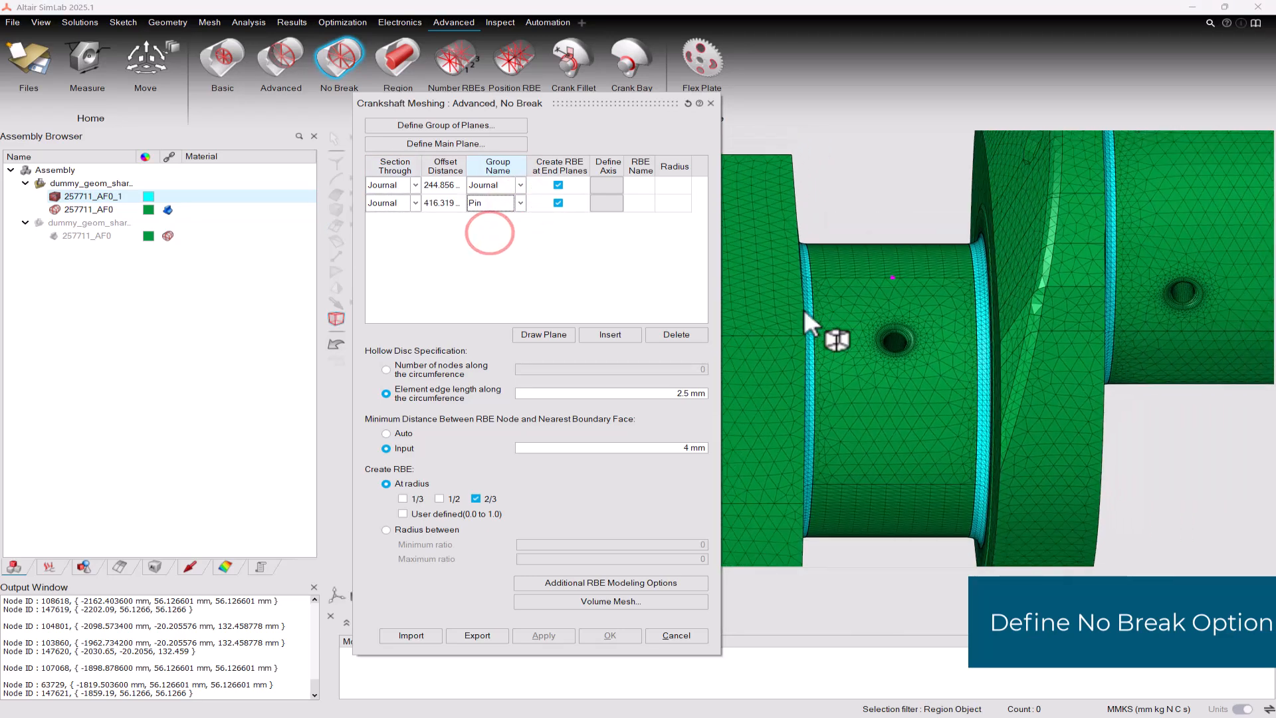
click(616, 334)
scroll(1064, 373, up, 5)
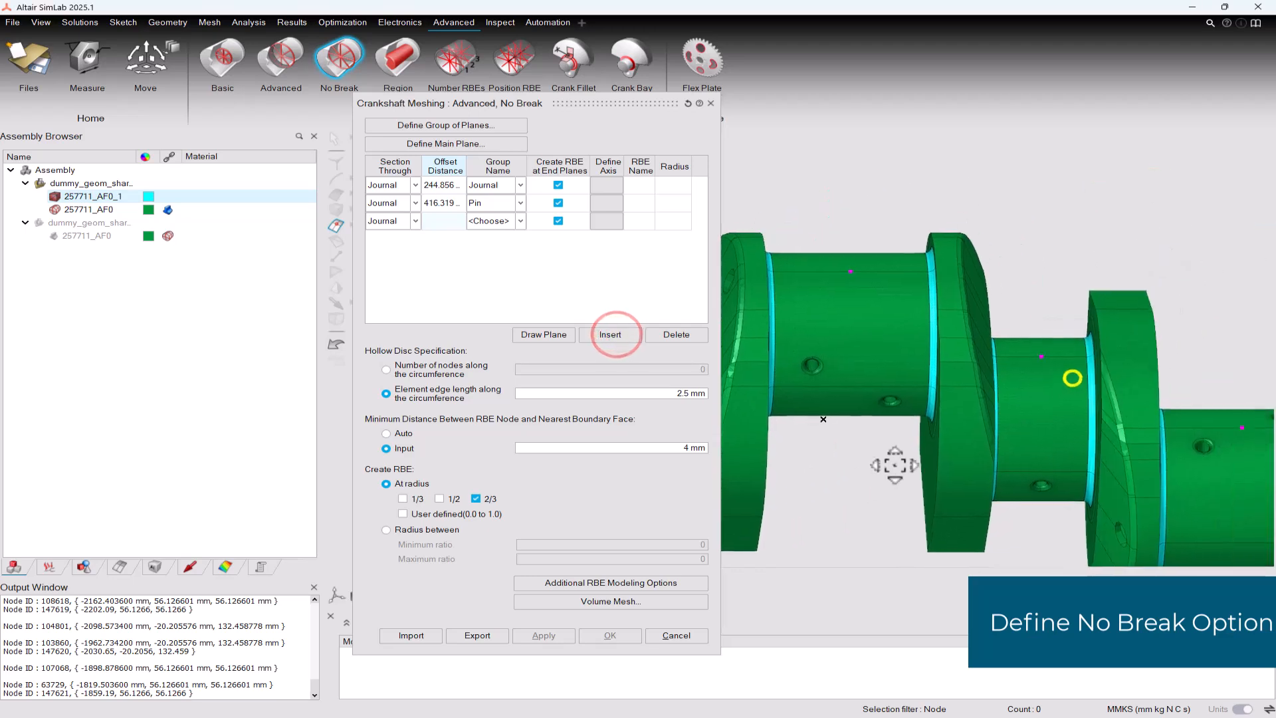
scroll(835, 276, up, 5)
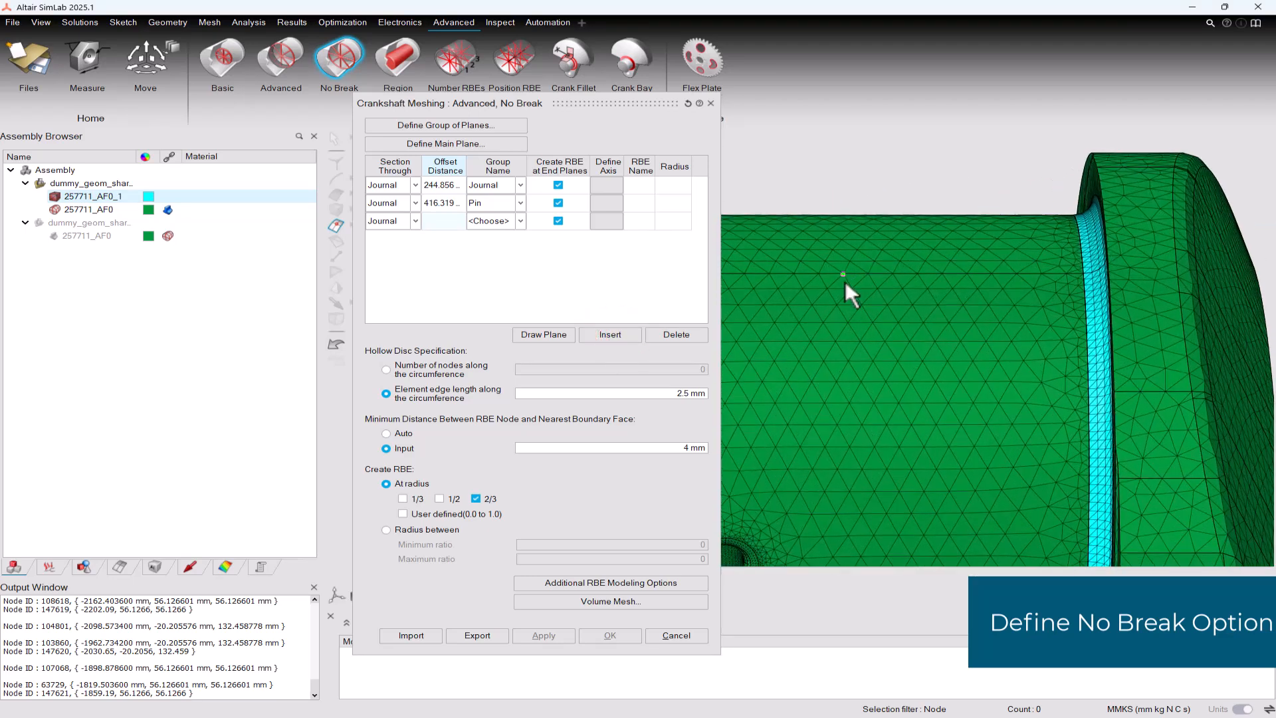
click(844, 274)
click(520, 221)
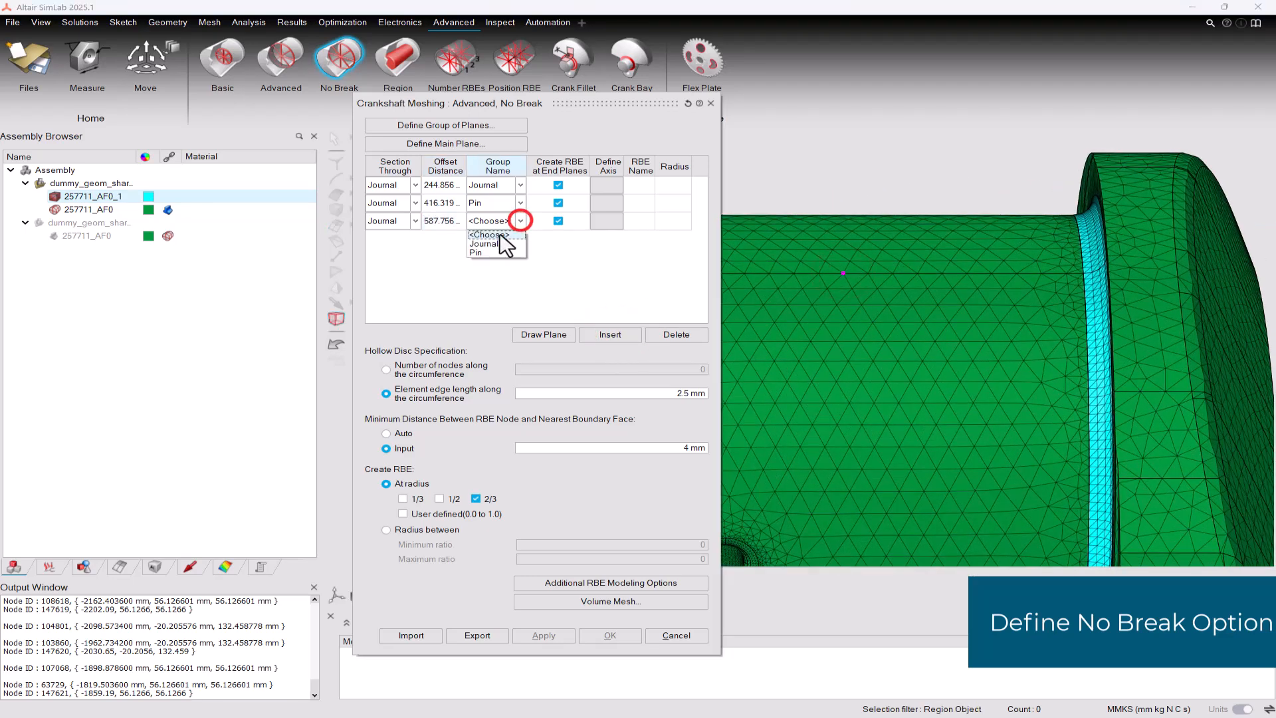
click(488, 242)
Insert a fourth section at the mid node of the main journal after the middle crankpin, offset about 759.219 mm, using the Pin group
click(620, 334)
scroll(808, 326, down, 8)
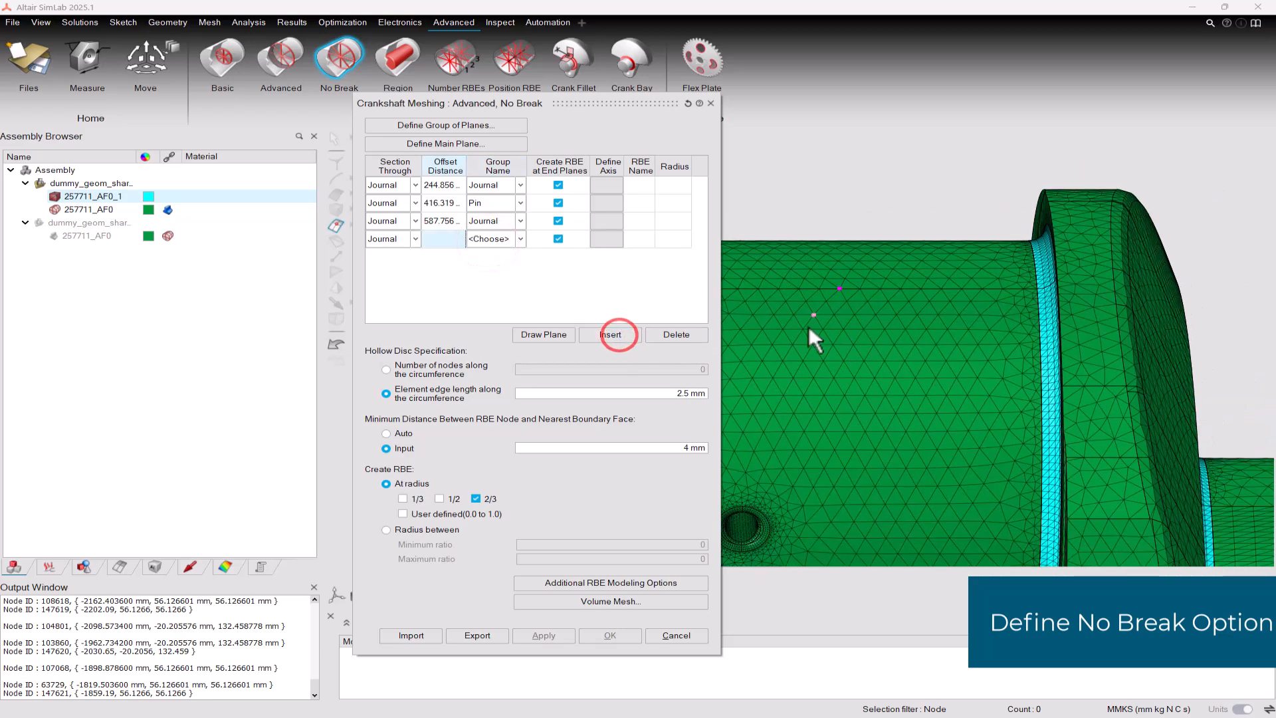
scroll(1030, 346, down, 3)
scroll(981, 344, up, 8)
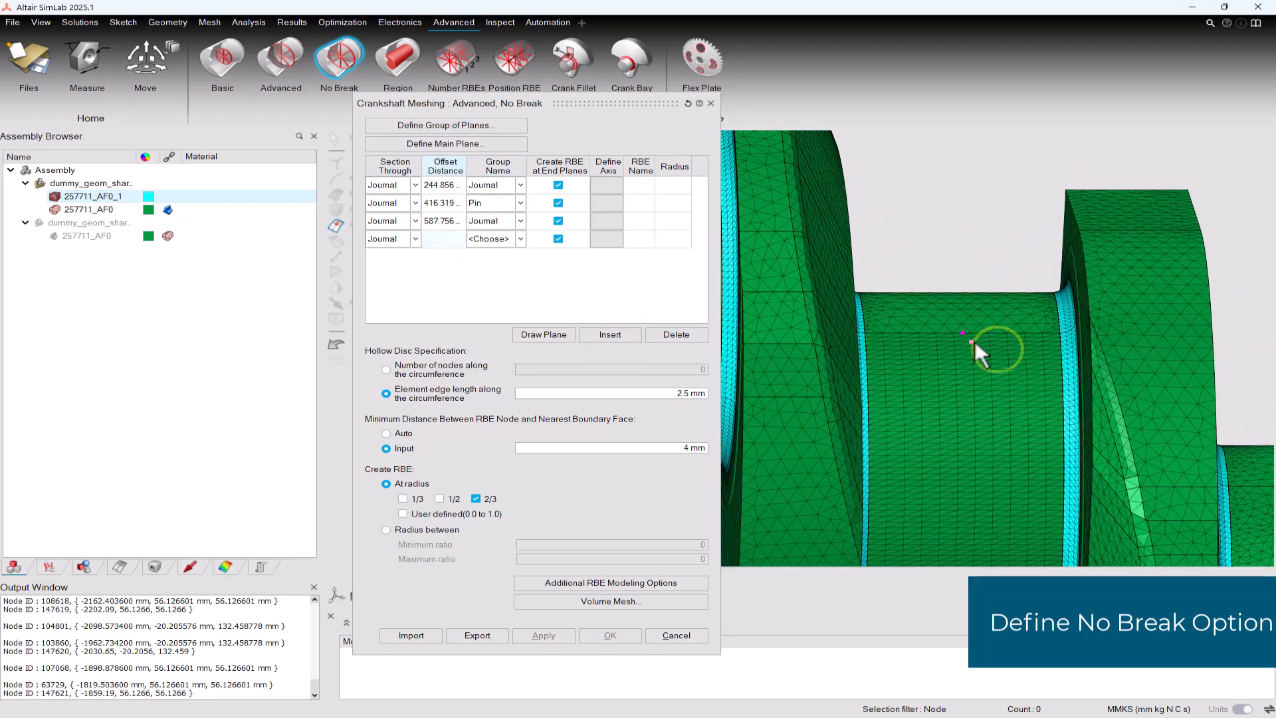
click(961, 333)
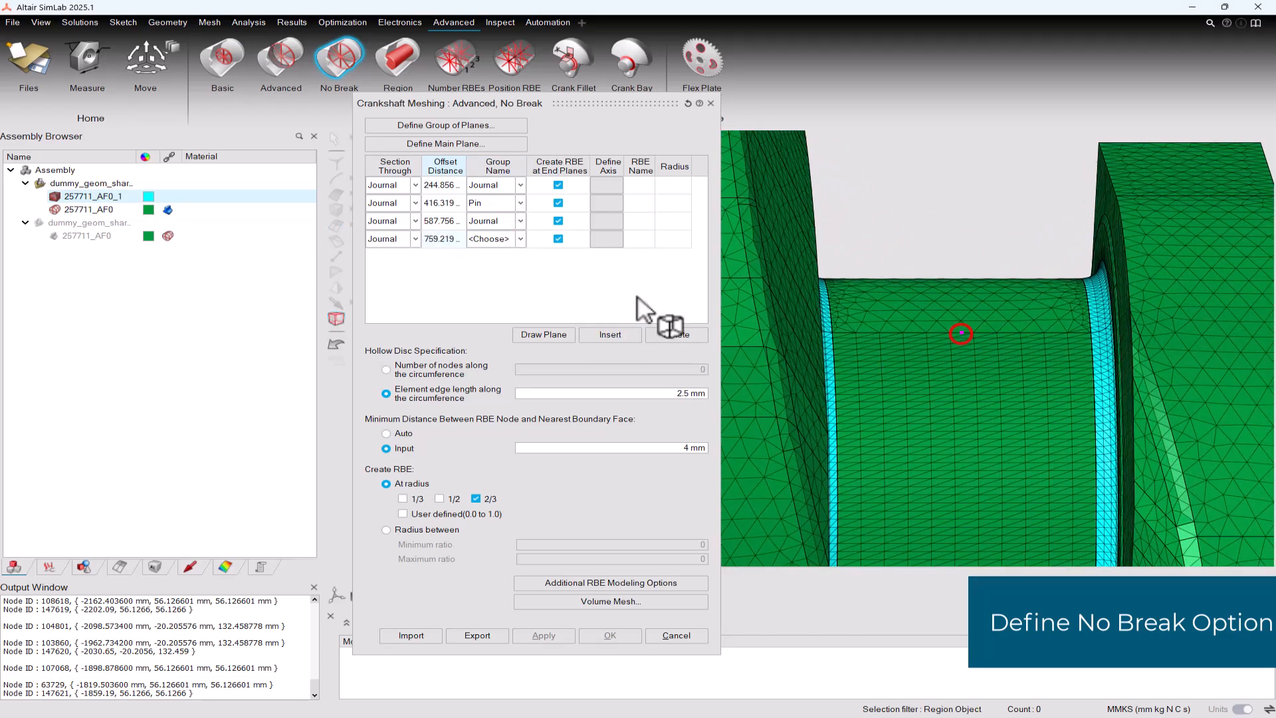
click(521, 239)
click(493, 271)
Insert a fifth section at the last crankpin's mid node, offset about 930.656 mm, and assign the Journal group
scroll(951, 280, down, 5)
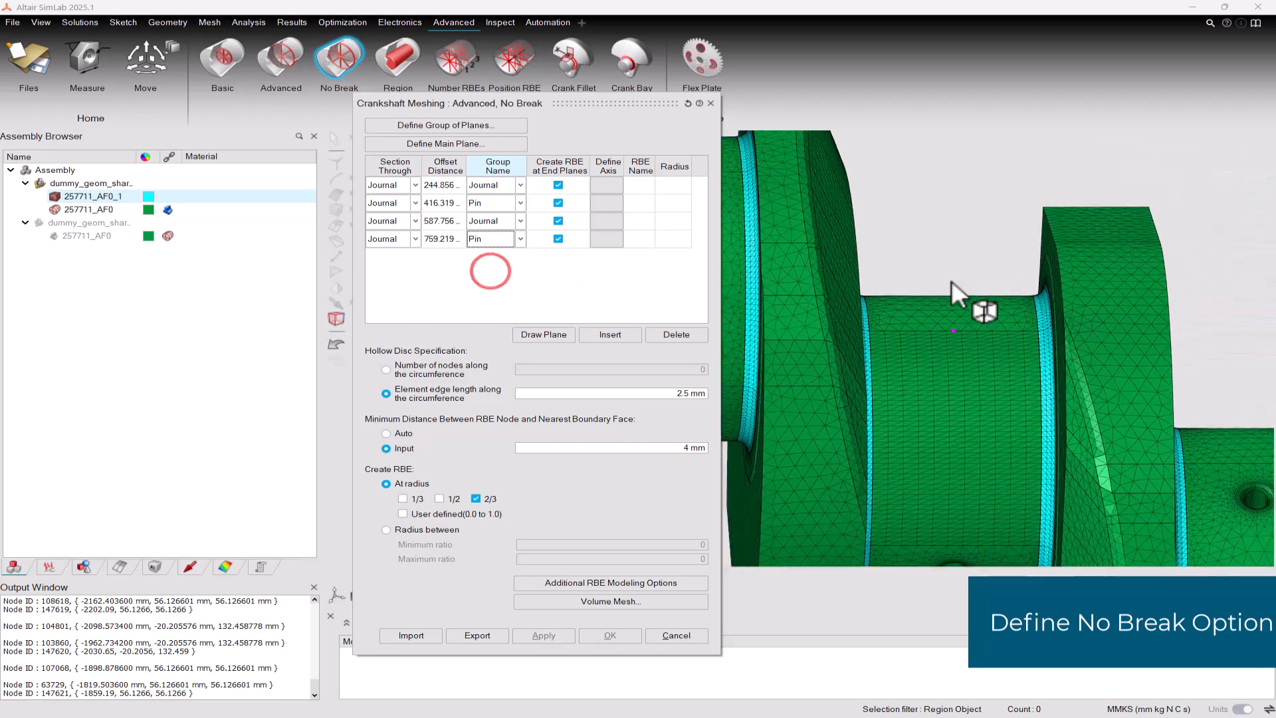
scroll(894, 353, up, 5)
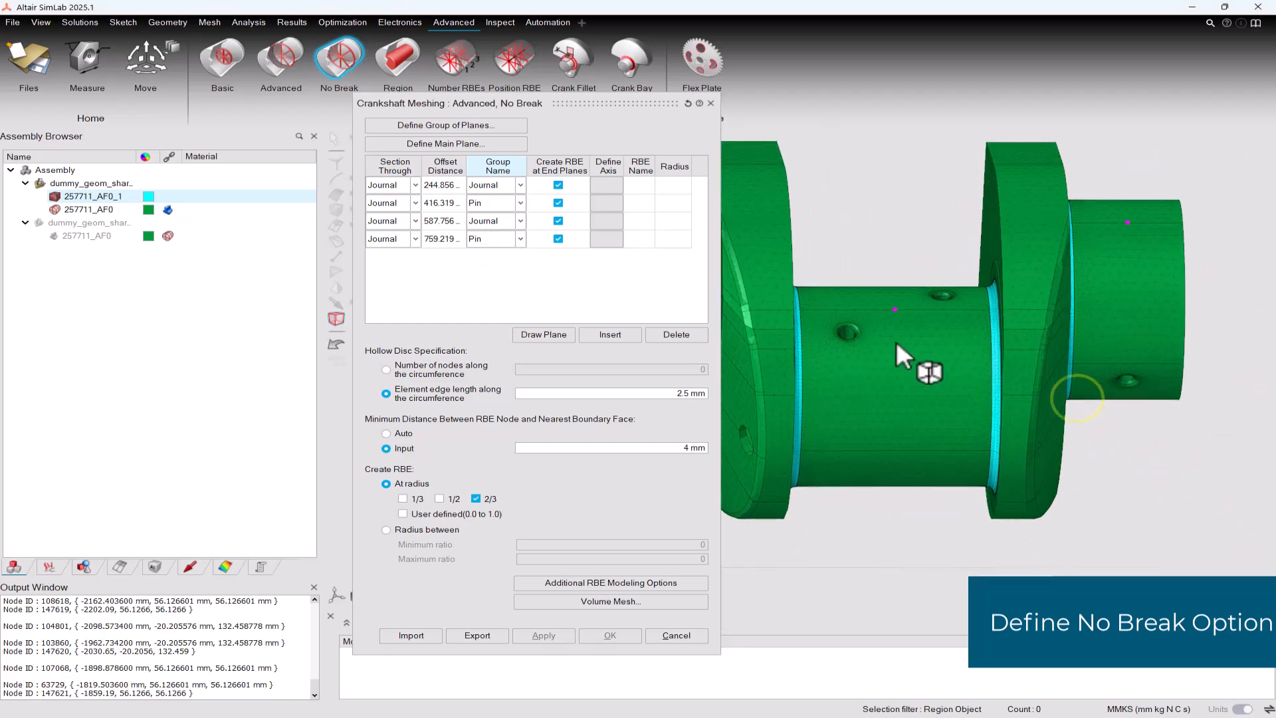
click(612, 338)
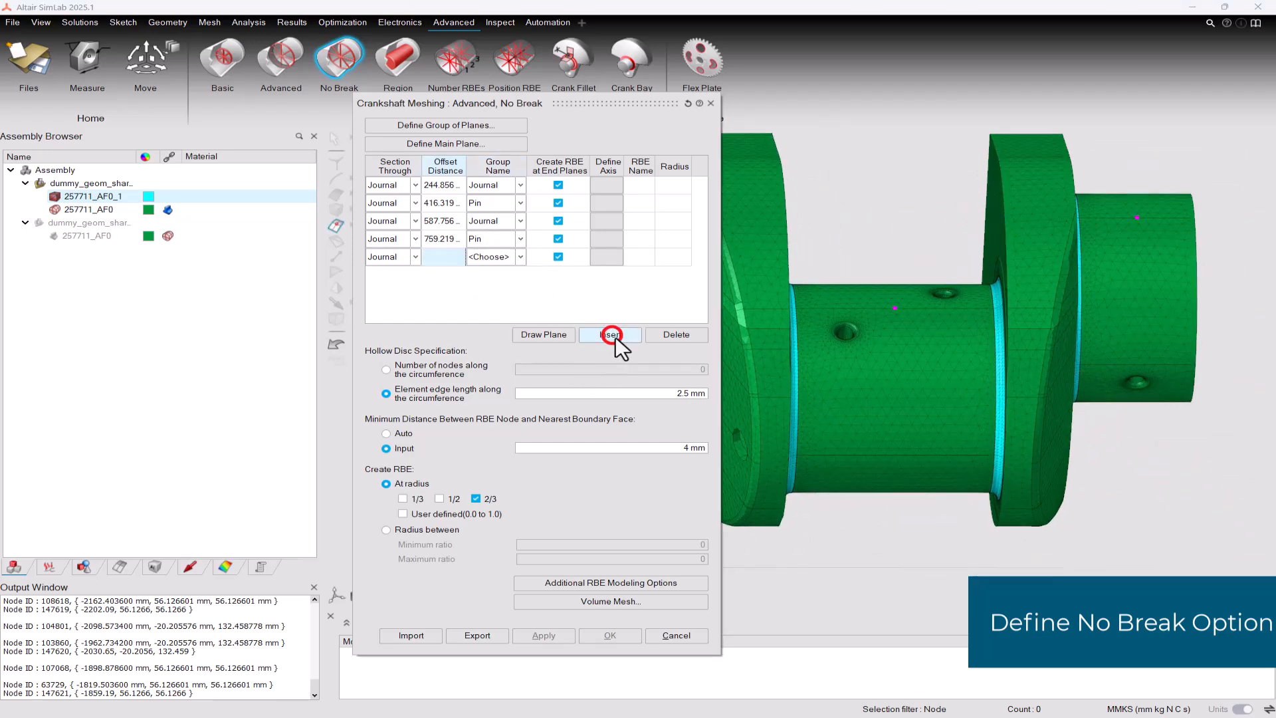
scroll(863, 299, up, 5)
click(863, 306)
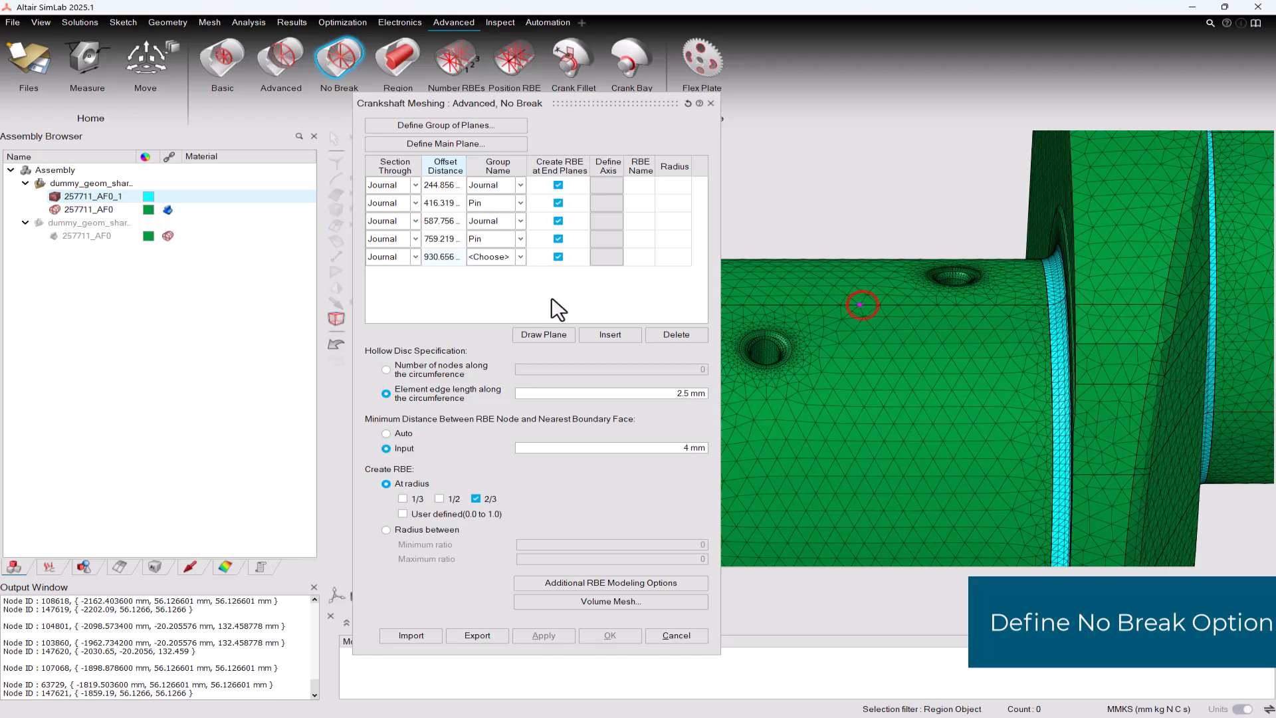
click(521, 257)
click(490, 279)
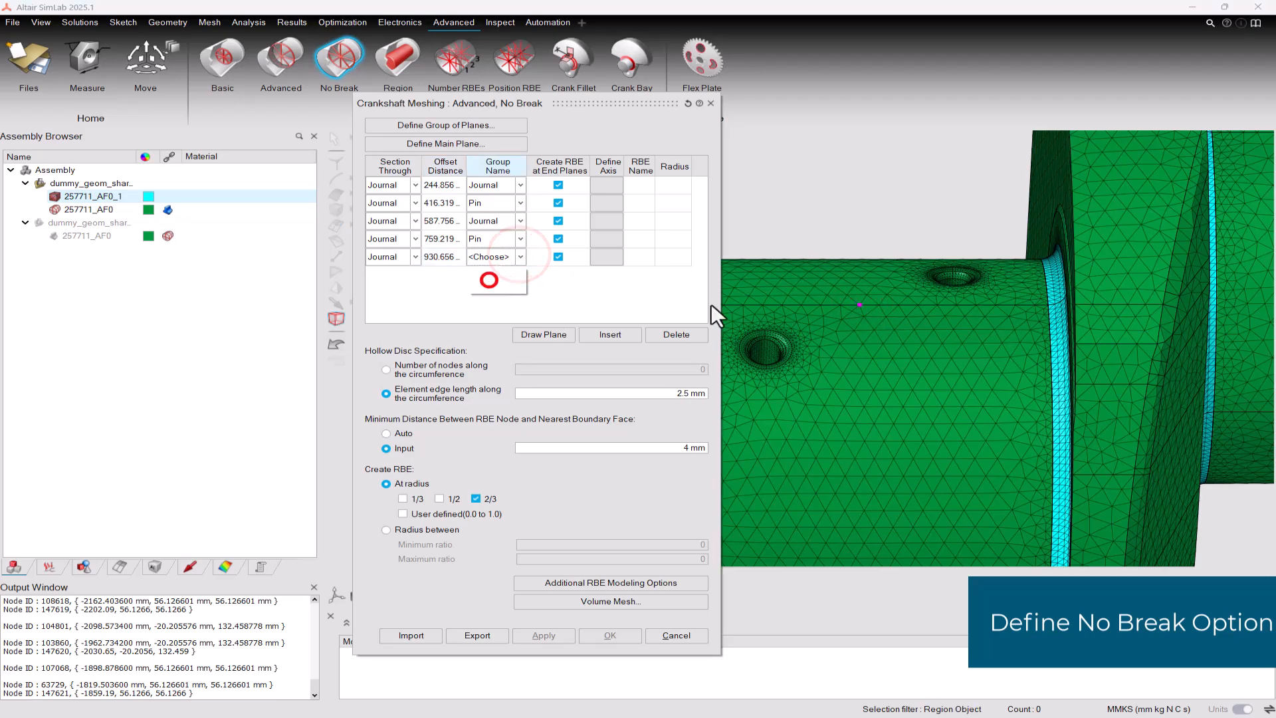
Accept the volume mesh settings: TET10 curved edge elements, 4 mm average element size and 1.5 internal grading
scroll(974, 296, down, 8)
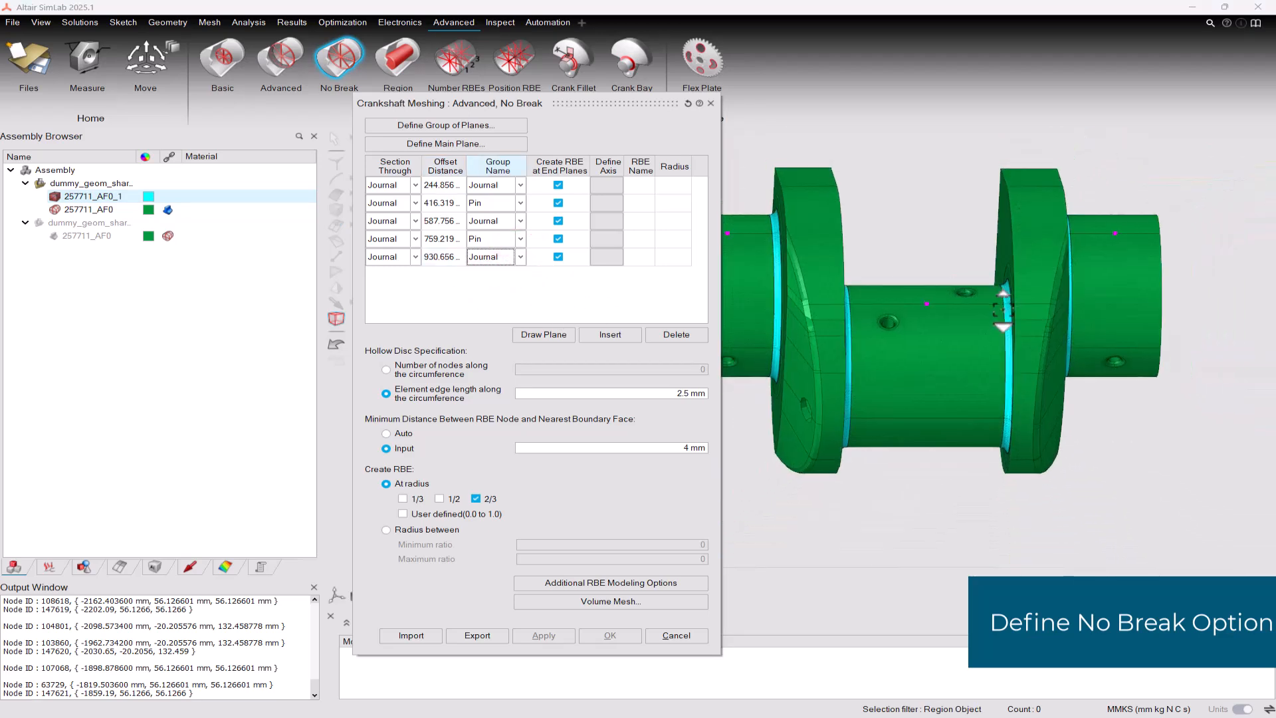
right_drag(942, 353, 1065, 364)
scroll(1028, 409, down, 1)
right_drag(1028, 409, 1087, 444)
scroll(1043, 409, up, 1)
scroll(1037, 431, down, 1)
scroll(1092, 443, up, 1)
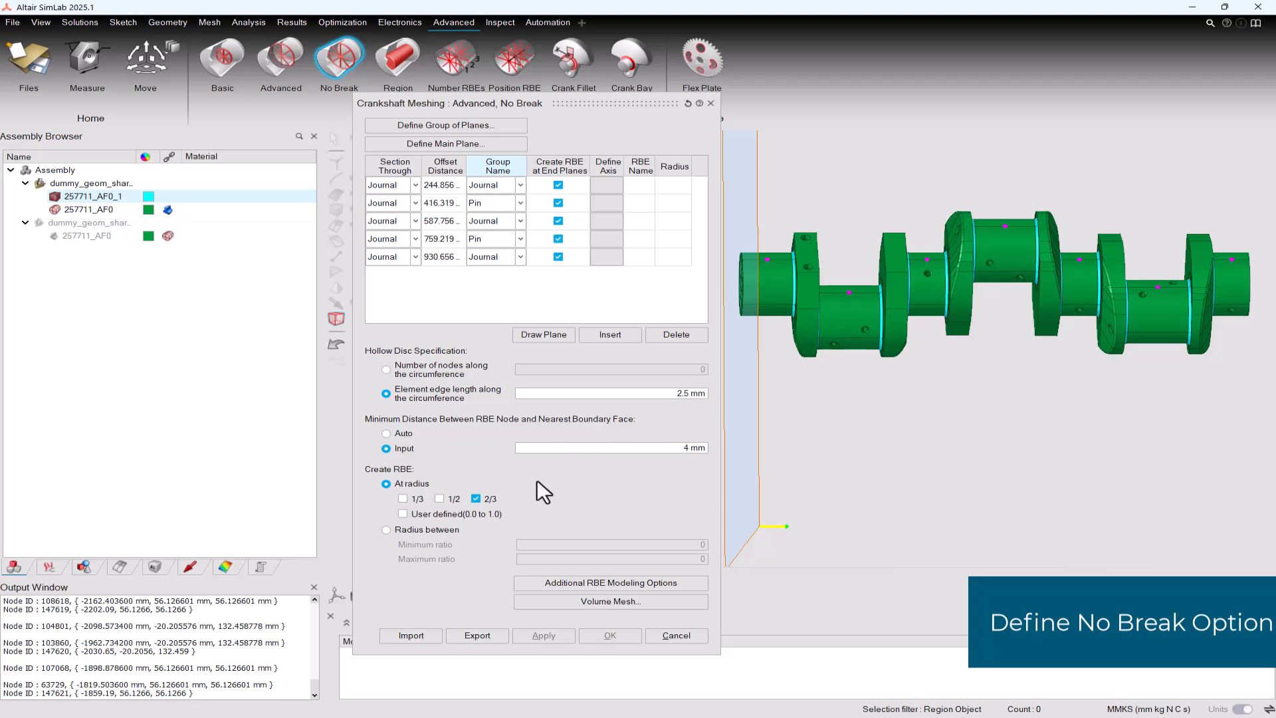
click(593, 601)
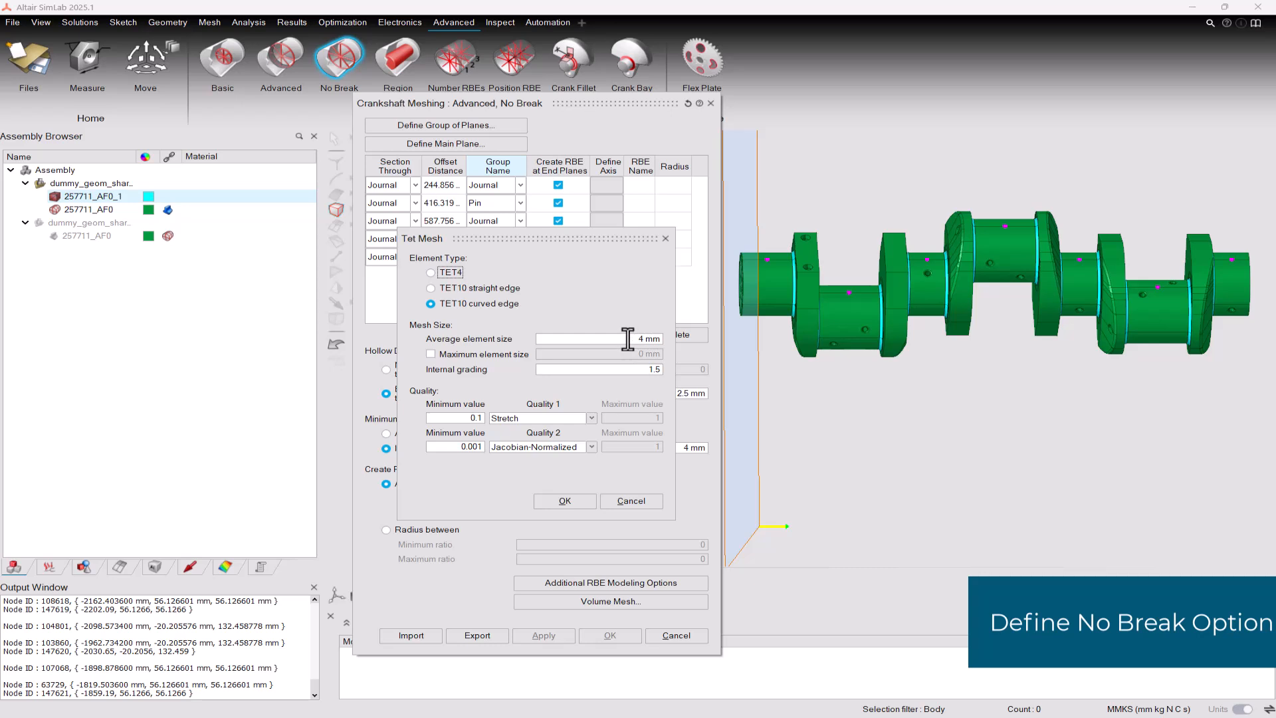
click(640, 368)
click(576, 500)
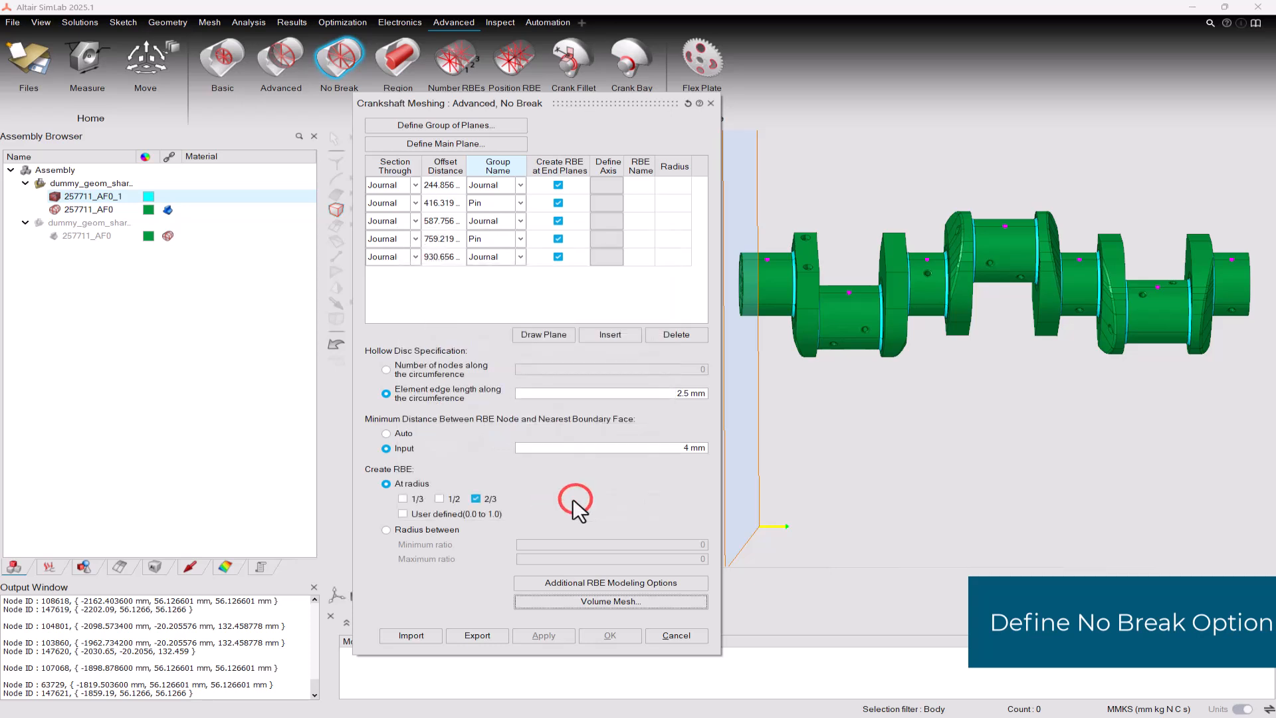
Select the meshed crankshaft body 257711_AF0, instead of 257711_AF0_1, as the input for No Break meshing
mouse_move(1003, 439)
right_down()
mouse_move(997, 424)
mouse_move(984, 453)
right_up()
scroll(994, 423, down, 2)
scroll(978, 452, down, 1)
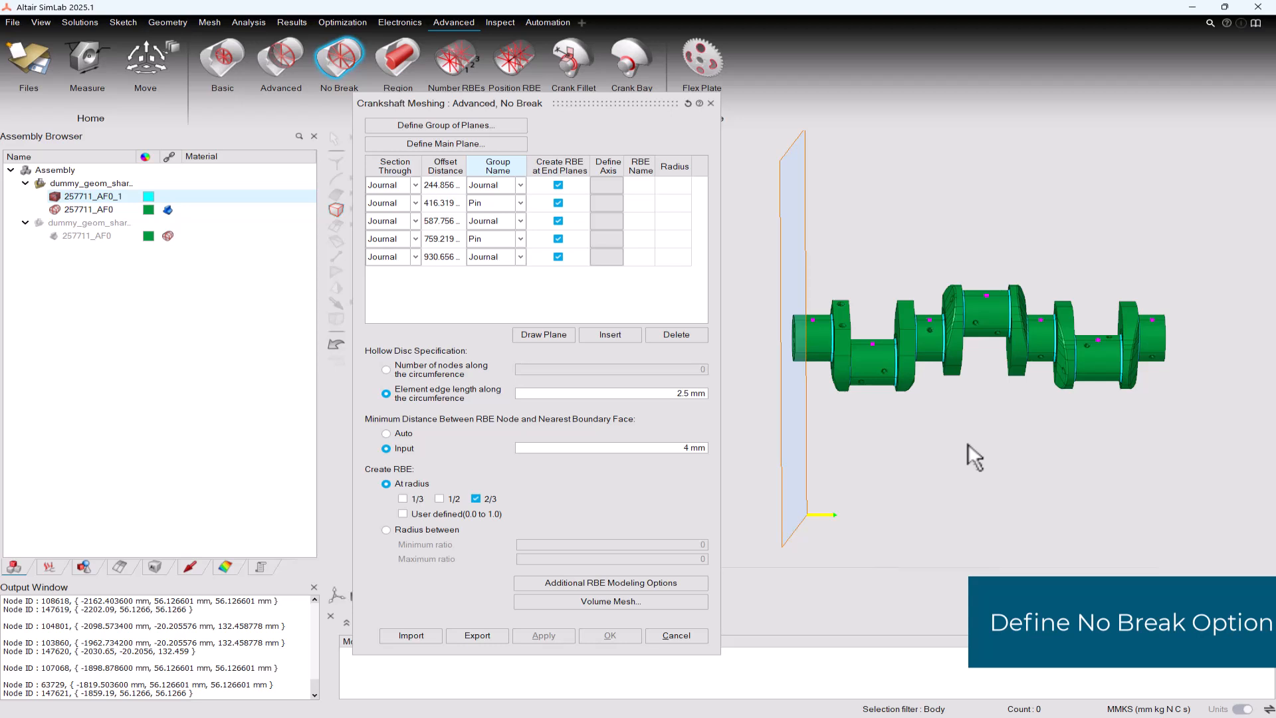
scroll(993, 456, up, 1)
right_drag(997, 458, 1009, 442)
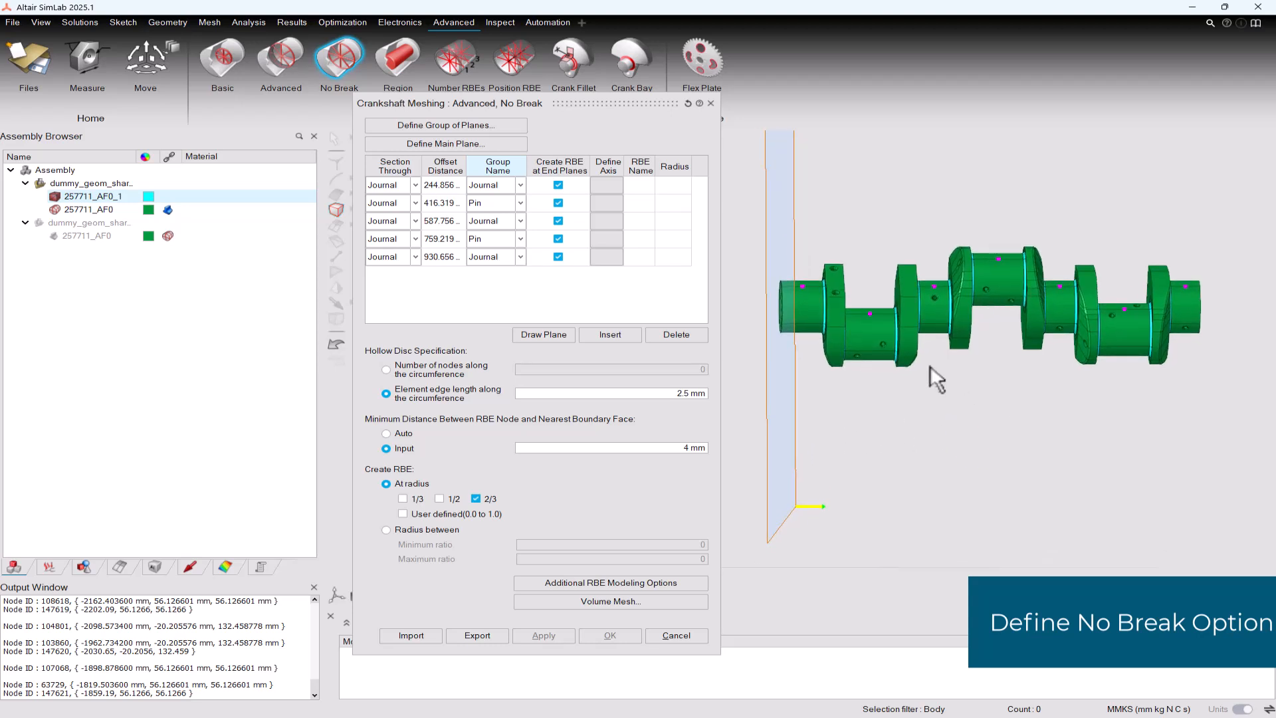
scroll(969, 388, down, 1)
click(93, 197)
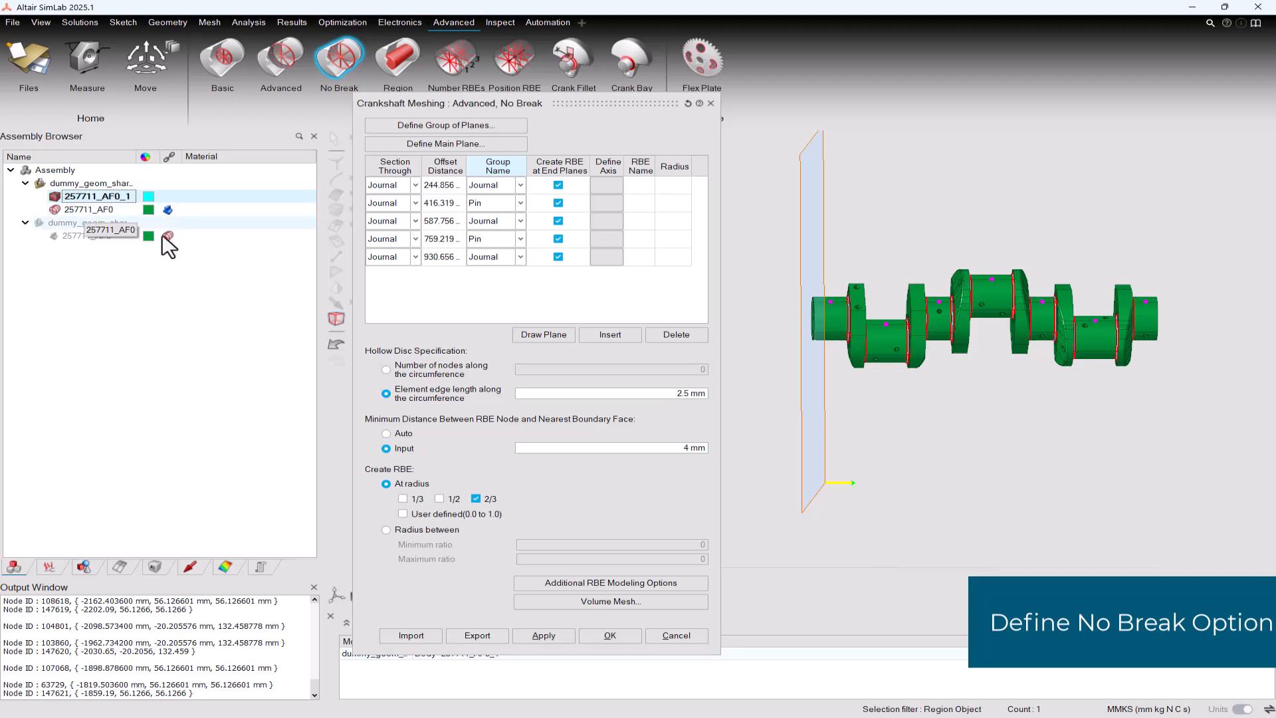
click(92, 197)
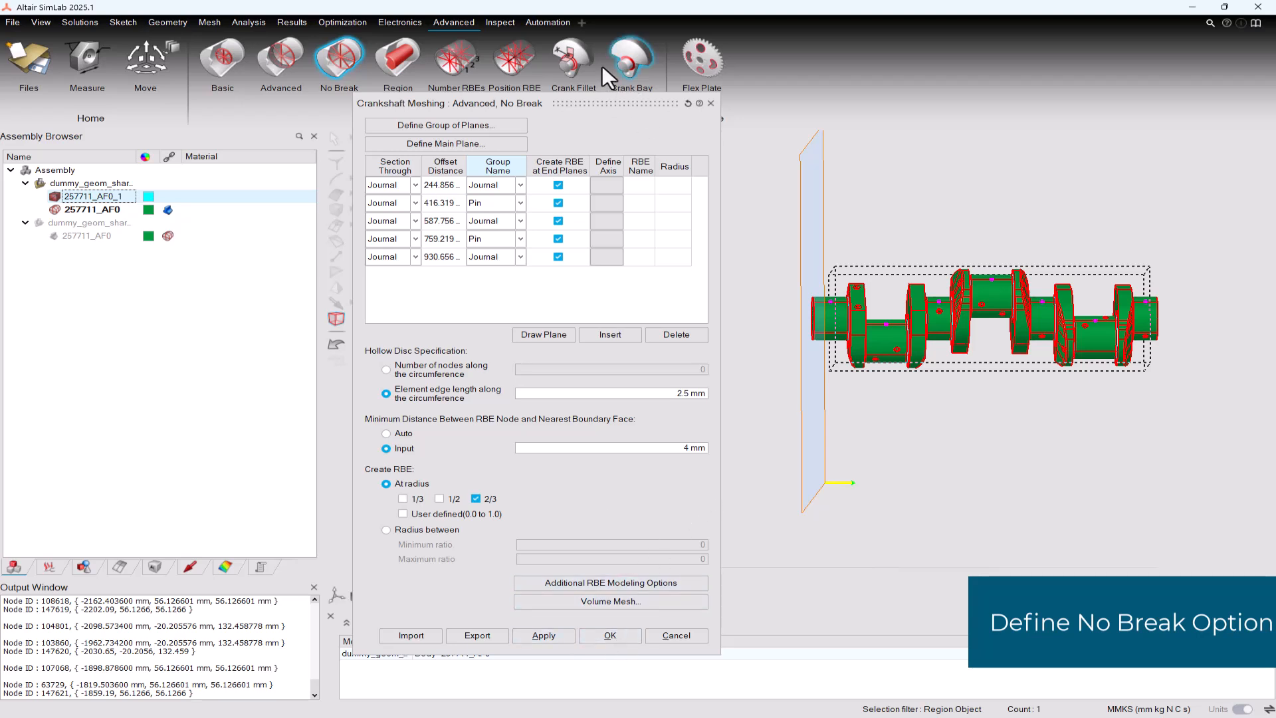
Run the No Break crankshaft meshing on the selected body with the five defined journal and pin sections
drag(589, 105, 625, 58)
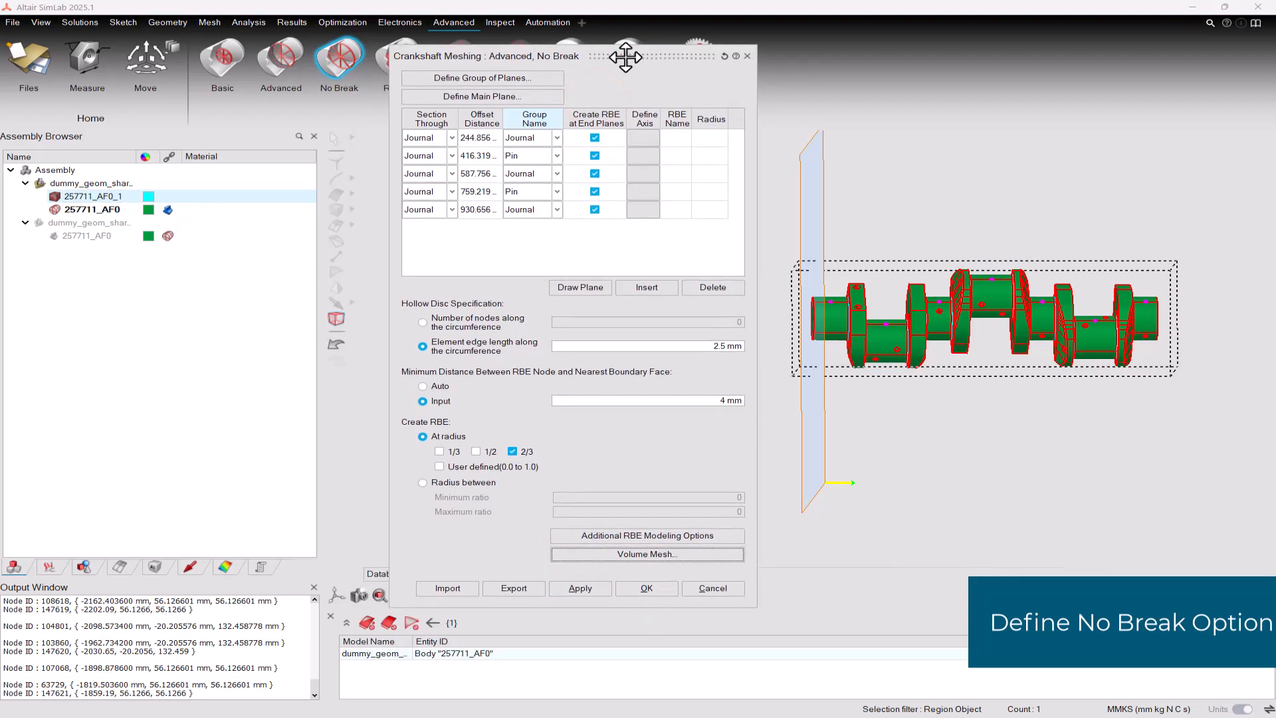
click(646, 589)
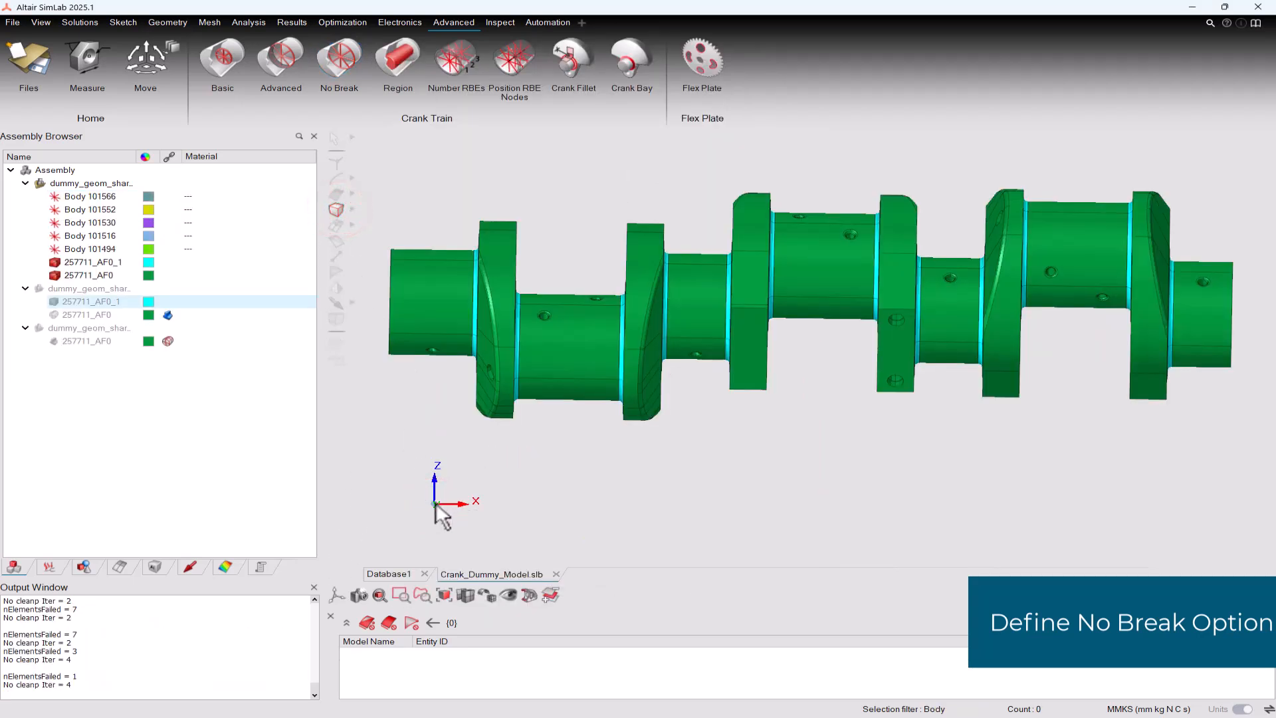
Make the crankshaft body 257711_AF0 transparent and examine the RBEs created inside the journals and crankpins
middle_drag(896, 431, 924, 457)
click(757, 321)
right_click(758, 322)
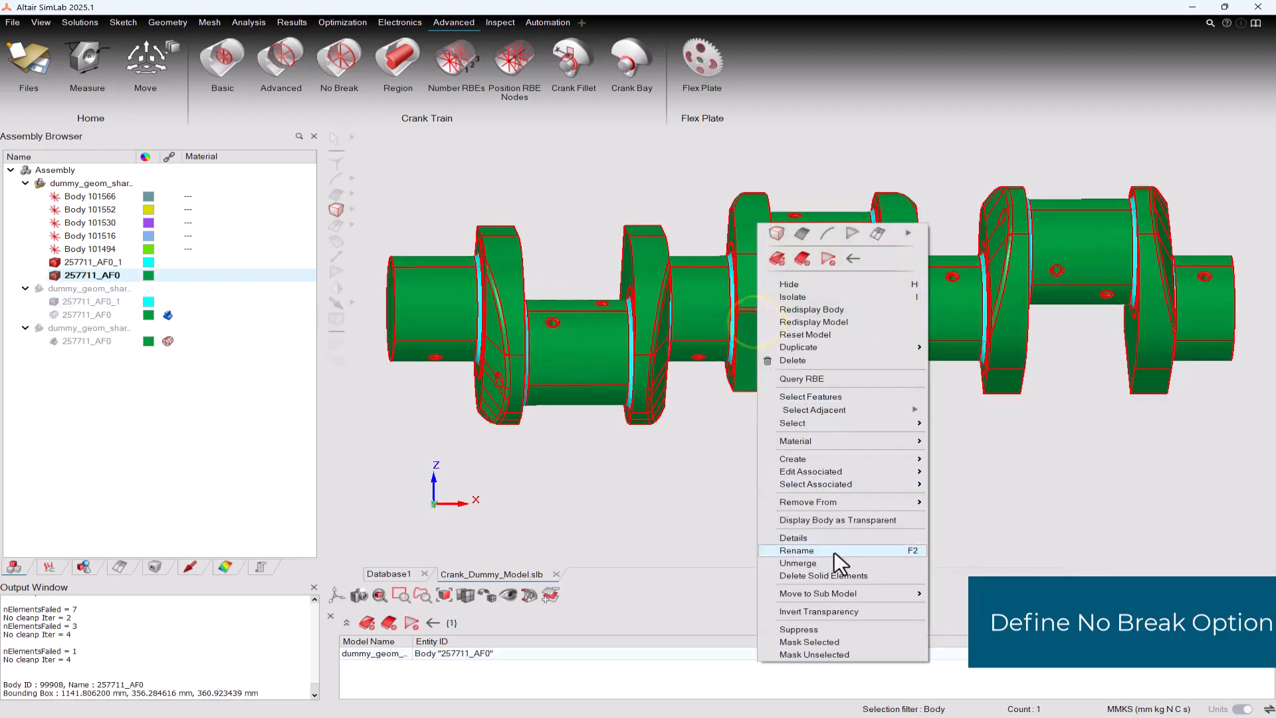
click(819, 613)
scroll(592, 375, up, 8)
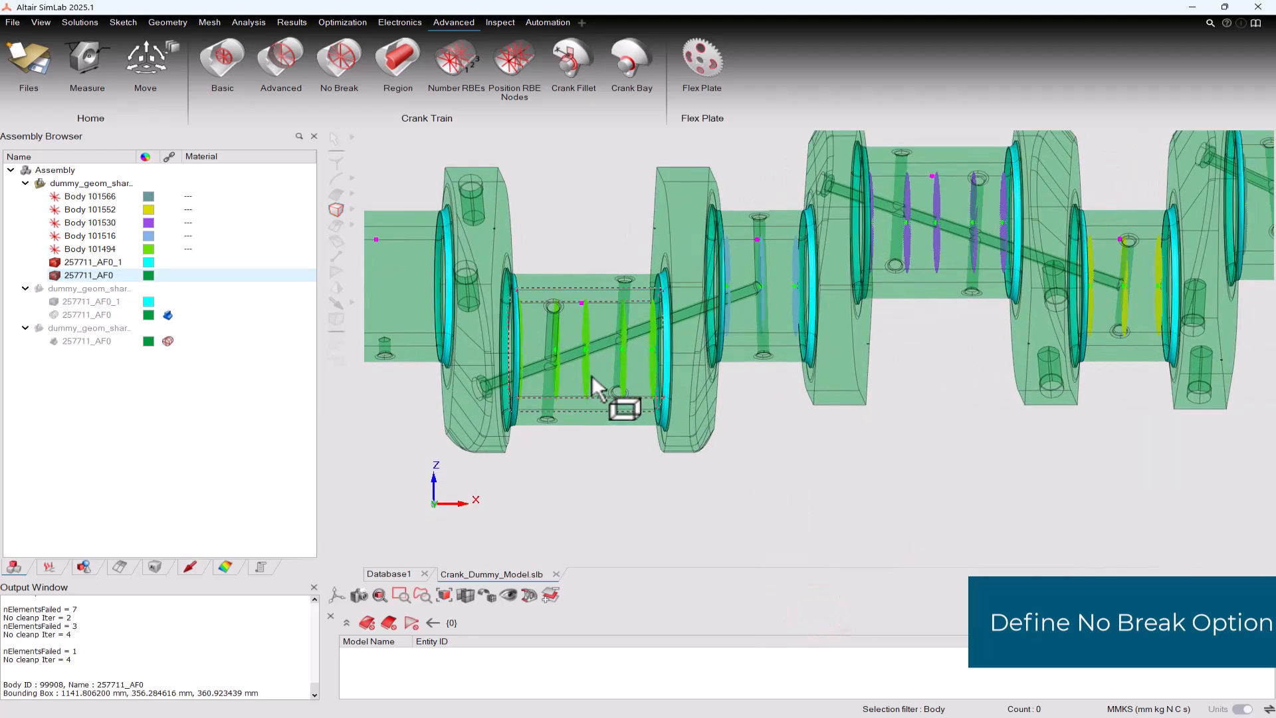
middle_drag(615, 473, 631, 468)
scroll(631, 469, down, 3)
right_drag(888, 337, 748, 375)
right_drag(1129, 360, 932, 396)
scroll(919, 409, down, 3)
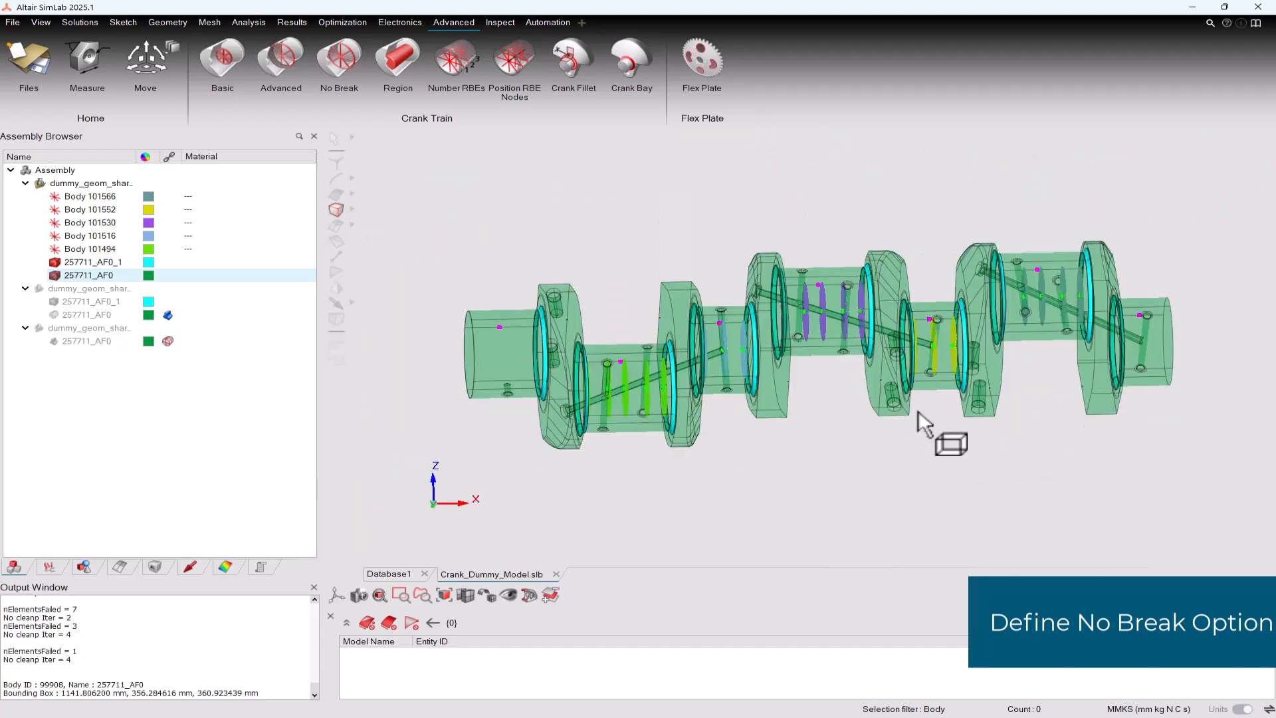
middle_drag(915, 466, 931, 484)
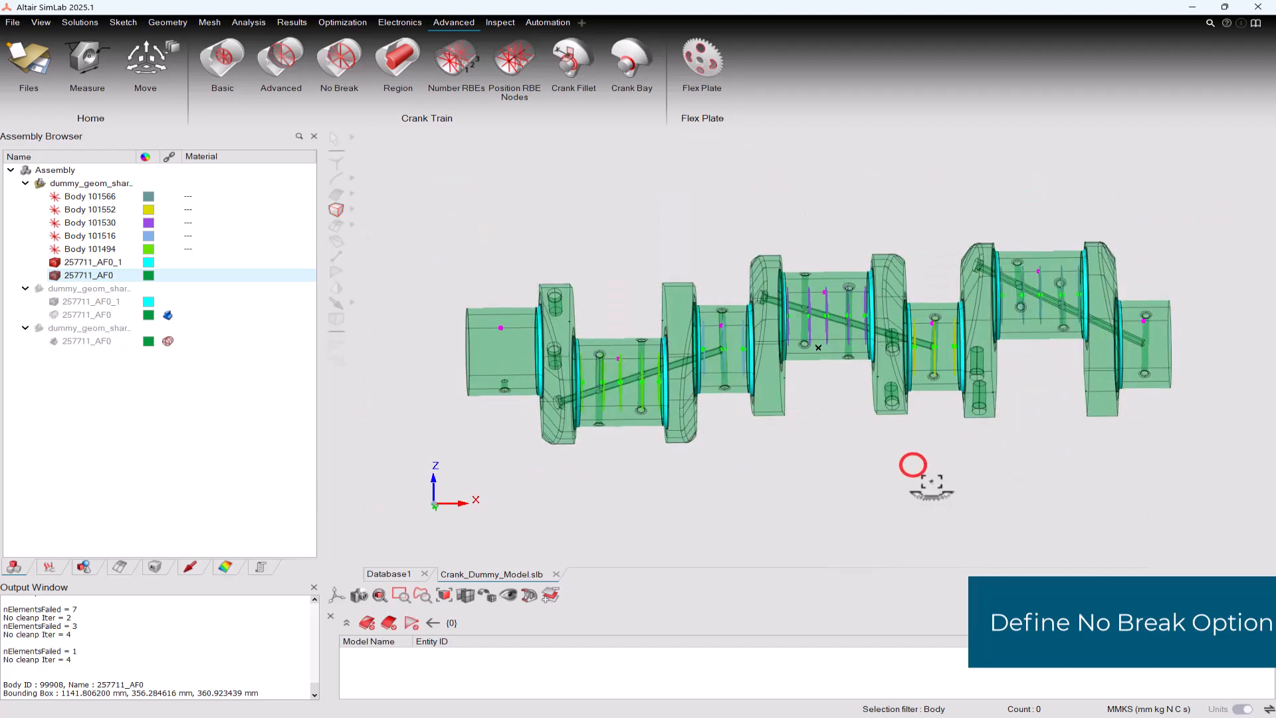
Restore the opaque display of the crankshaft body and return to the straight front view
right_click(602, 450)
click(649, 490)
click(436, 503)
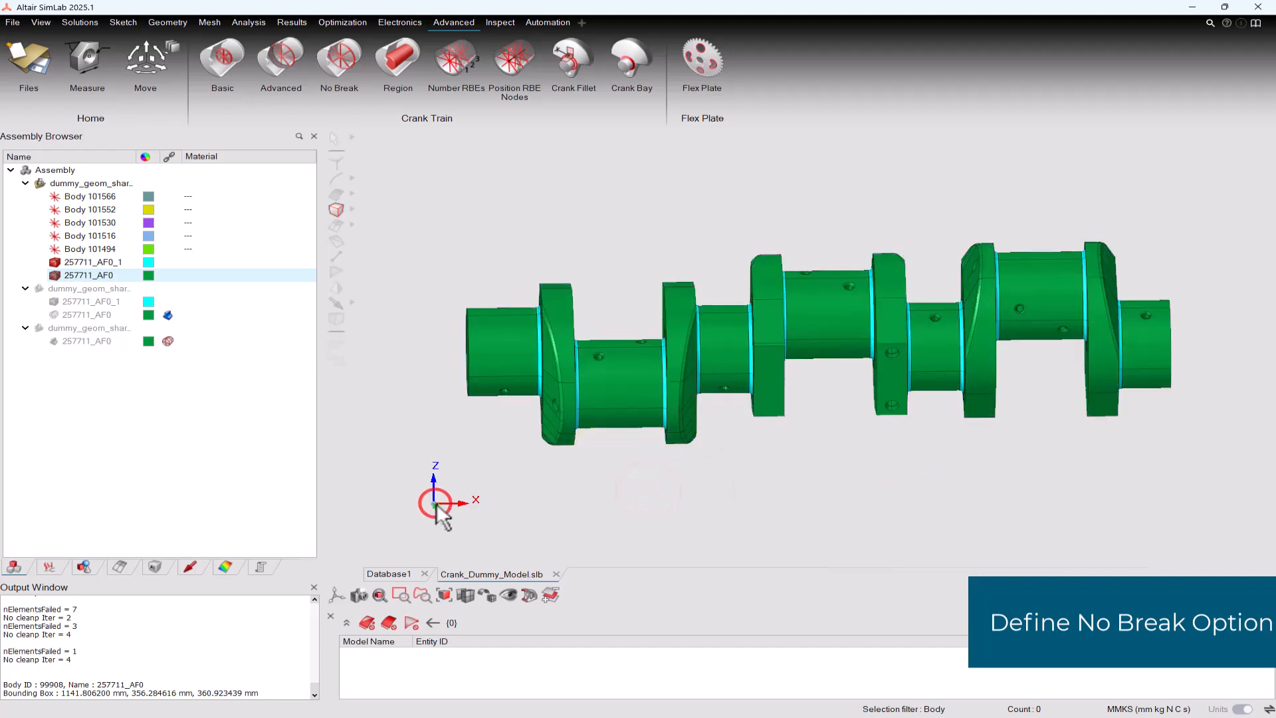
Cut a section through the crankshaft and examine the layered fillet elements beside the first crankpin
click(529, 594)
scroll(585, 403, up, 5)
scroll(577, 382, up, 10)
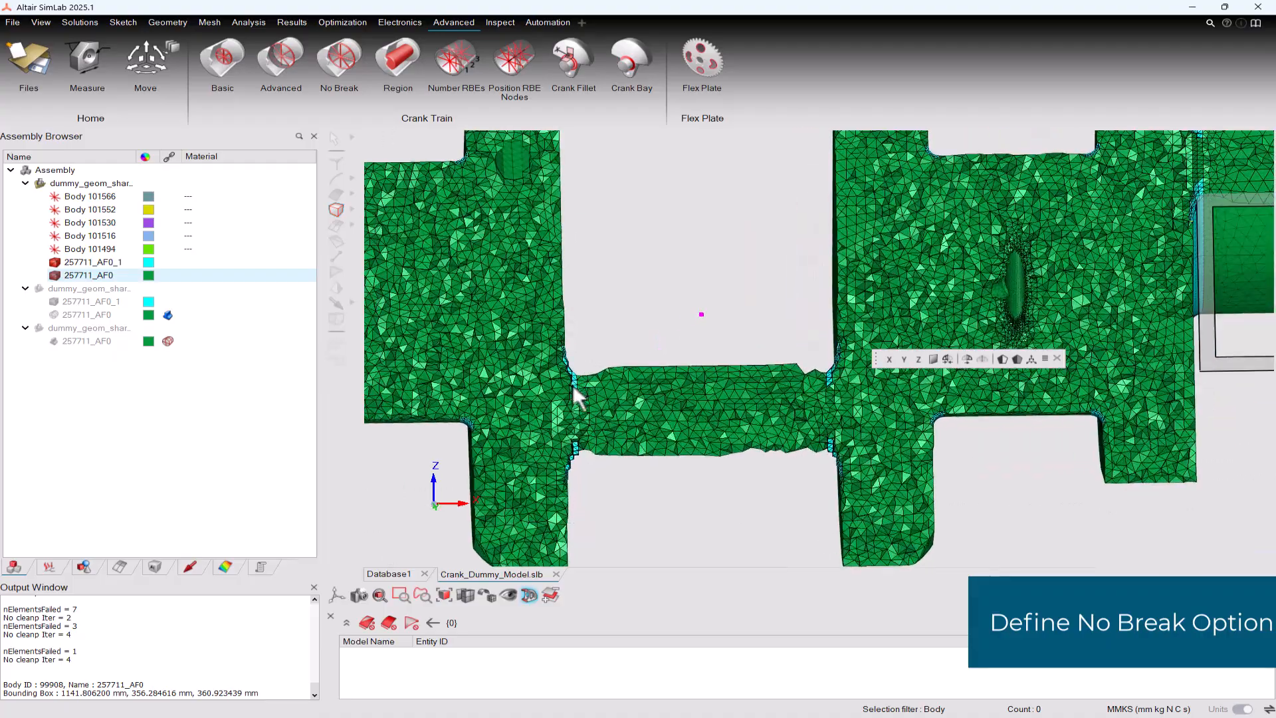
click(565, 383)
drag(607, 439, 574, 455)
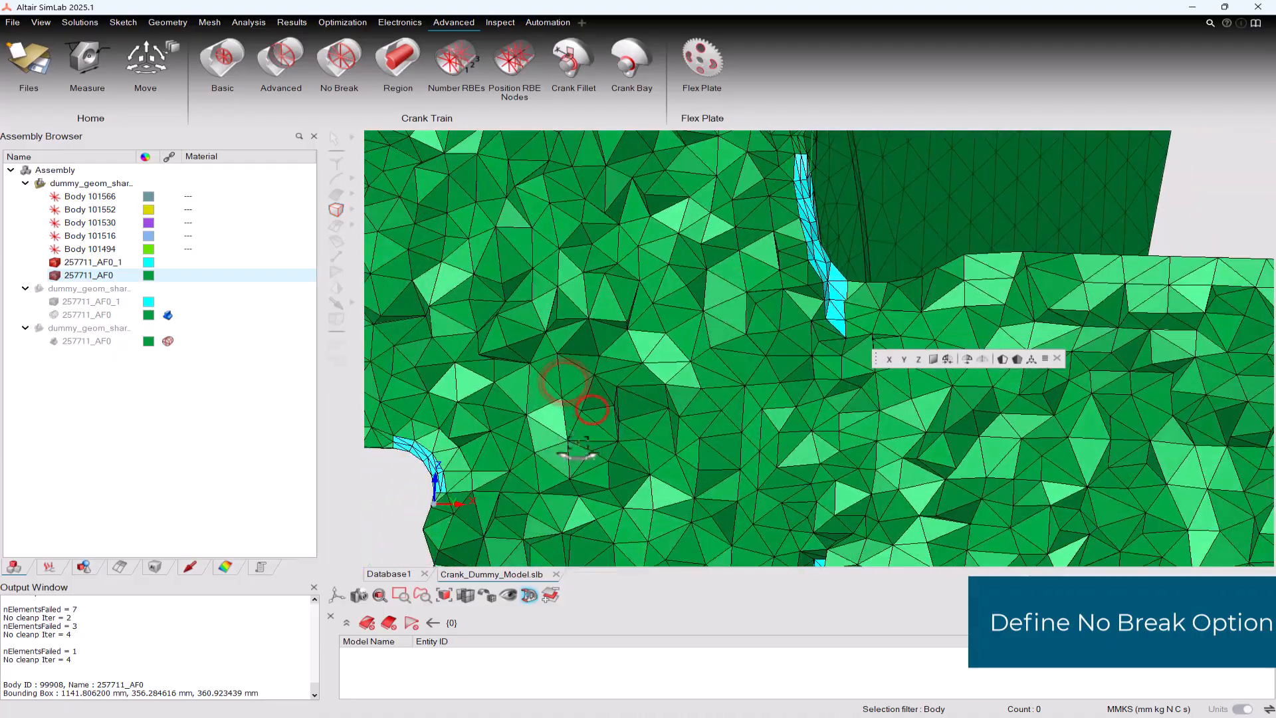
mouse_move(815, 232)
middle_down()
mouse_move(806, 305)
mouse_move(791, 299)
middle_up()
drag(786, 286, 791, 309)
middle_drag(796, 321, 876, 407)
Examine the sectioned fillet layers where the first main journal meets its web, and turn off the section cut
key(f)
scroll(636, 303, up, 10)
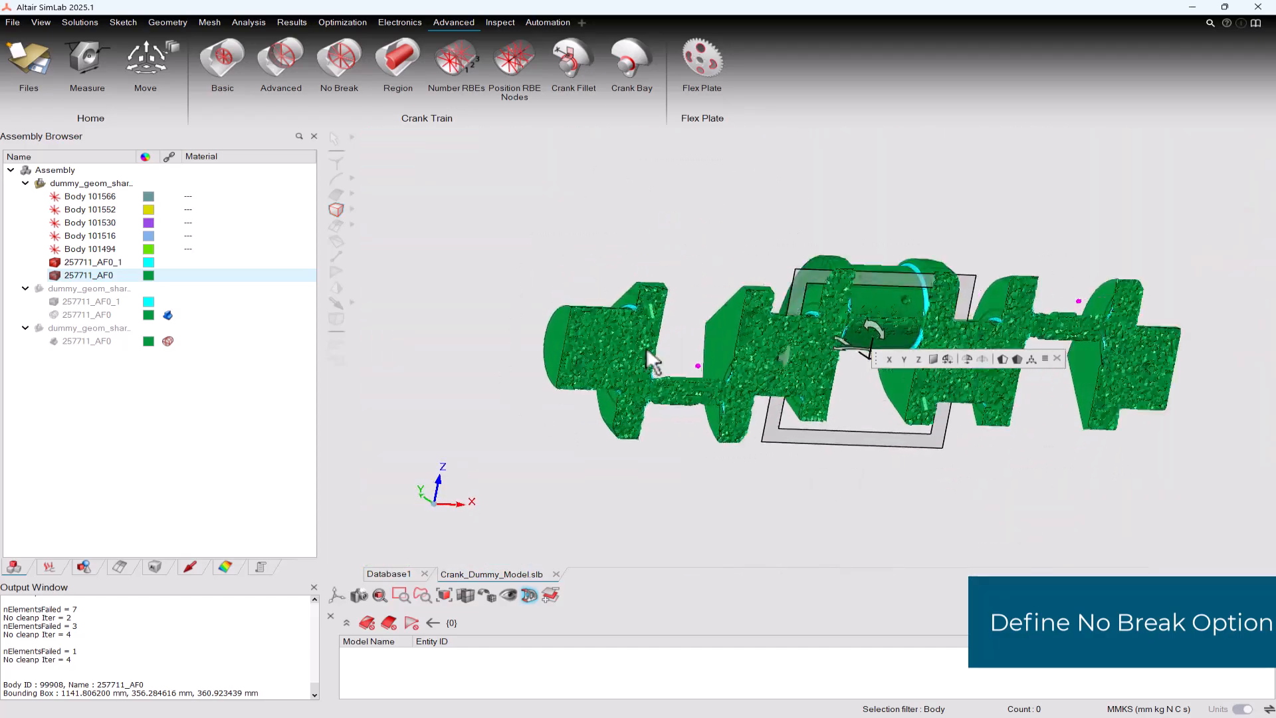
scroll(622, 307, up, 5)
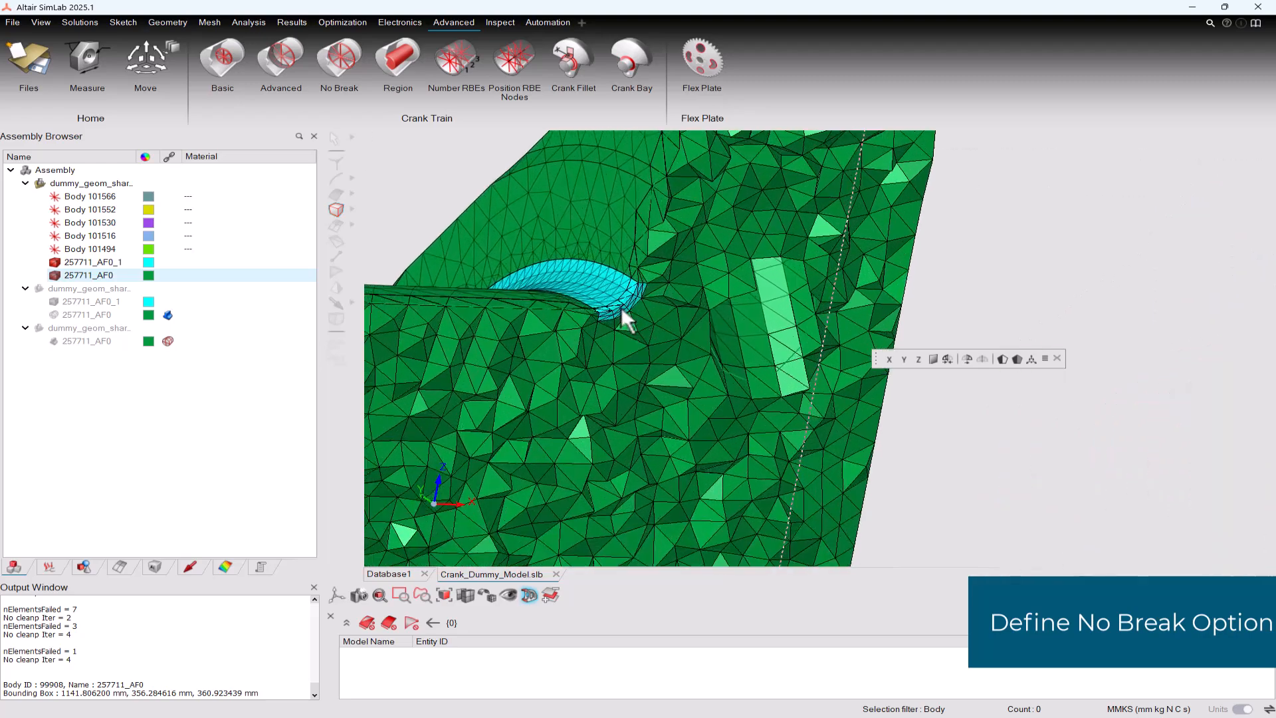
mouse_move(625, 301)
middle_down()
mouse_move(608, 326)
mouse_move(603, 314)
middle_up()
key(f)
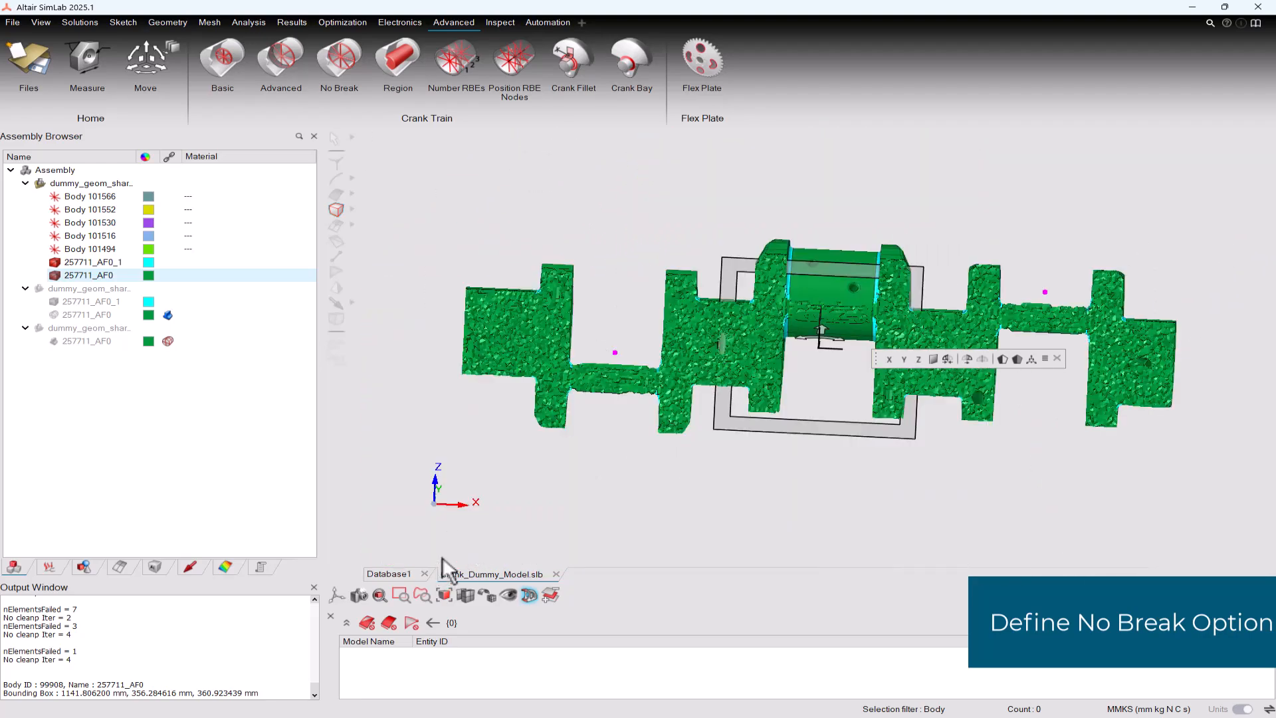
click(529, 595)
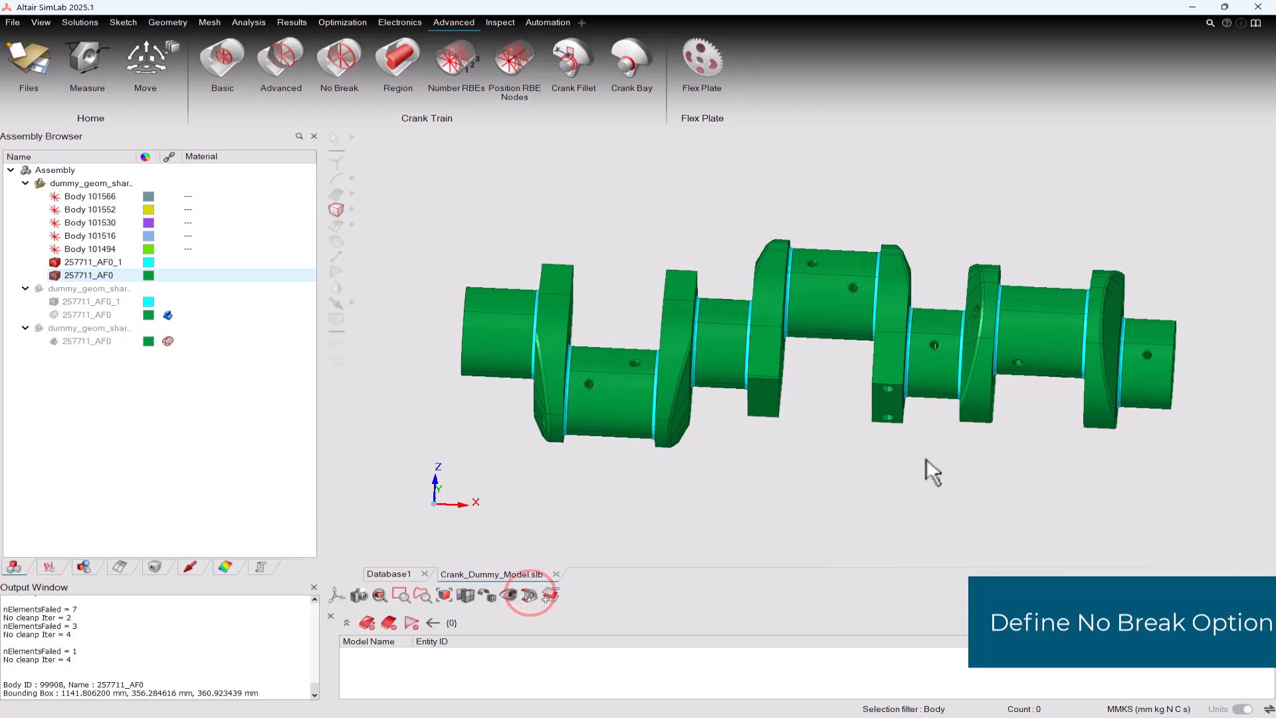
mouse_move(978, 445)
middle_down()
mouse_move(957, 444)
mouse_move(977, 439)
middle_up()
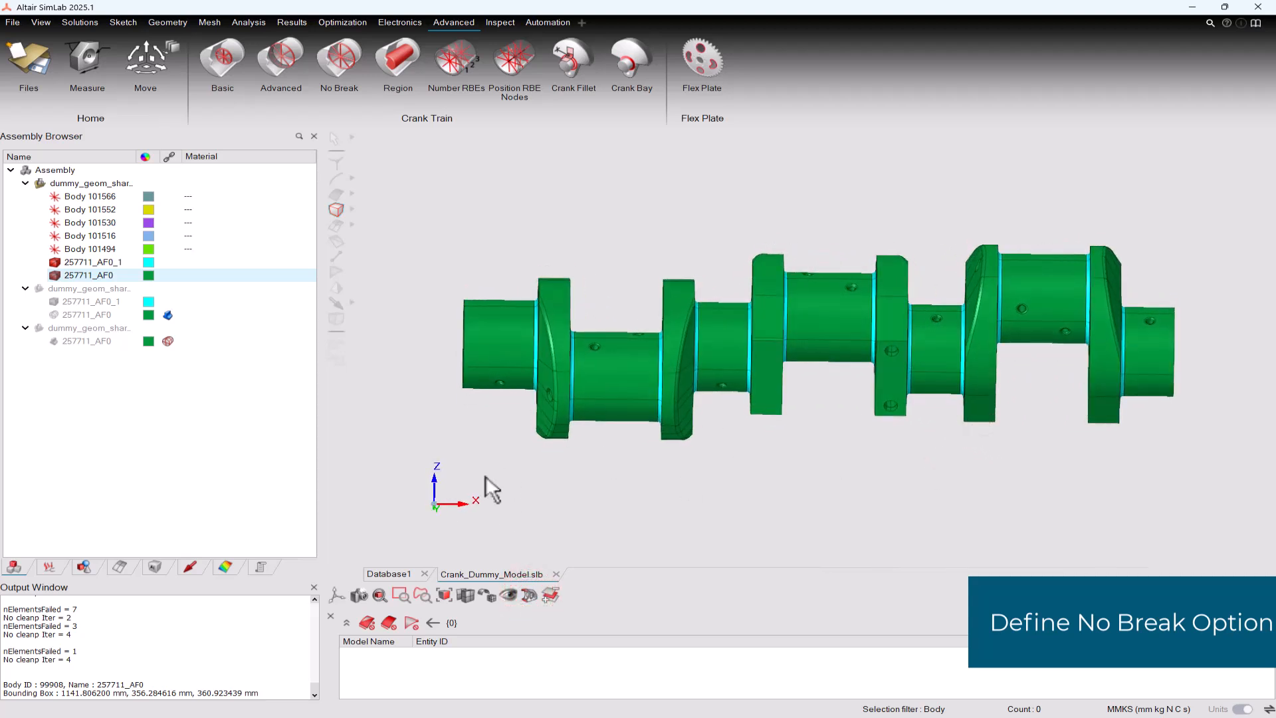